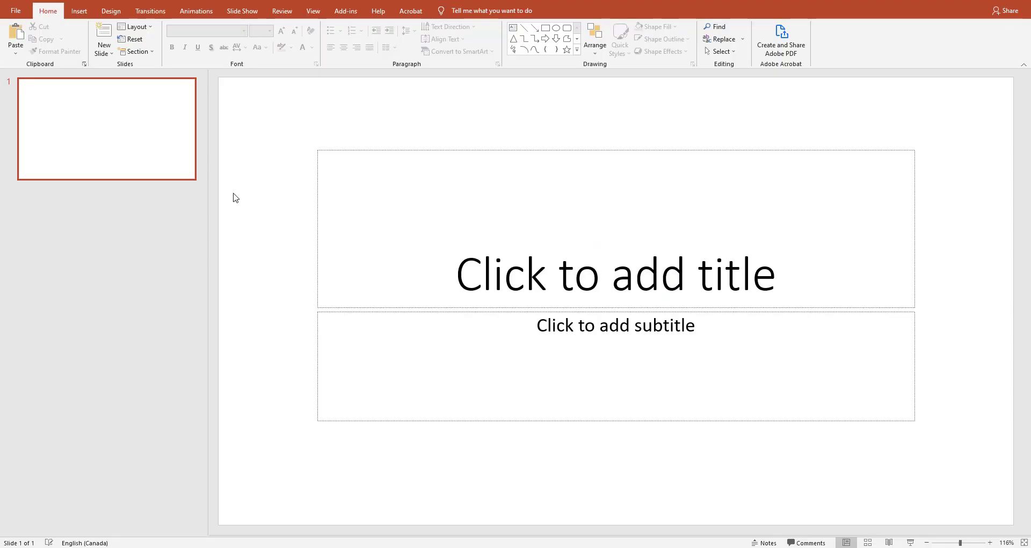
# Make the slide portrait Letter Paper (19.05 × 25.4 cm), numbered from 2, with content fitted
pyautogui.click(110, 11)
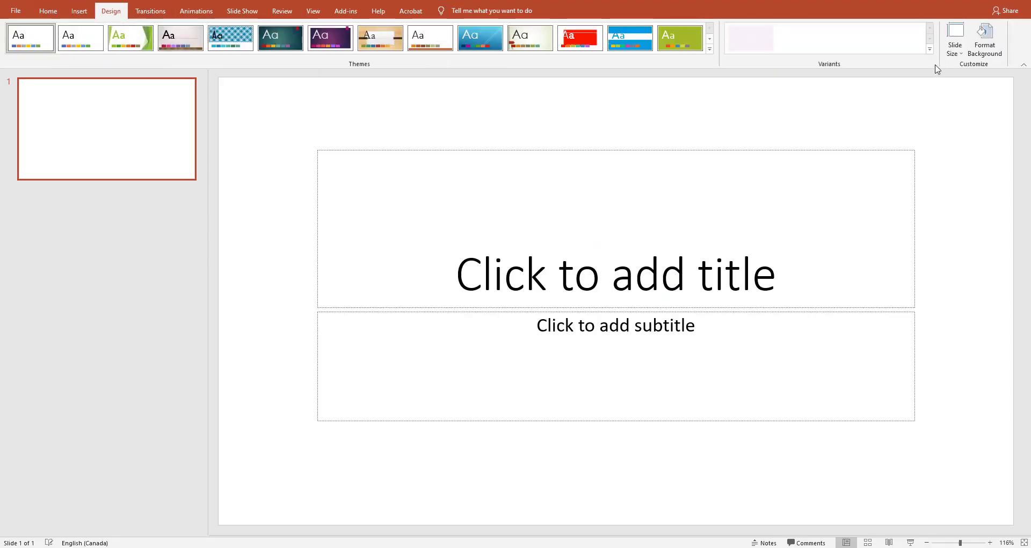
pyautogui.click(955, 38)
pyautogui.click(973, 114)
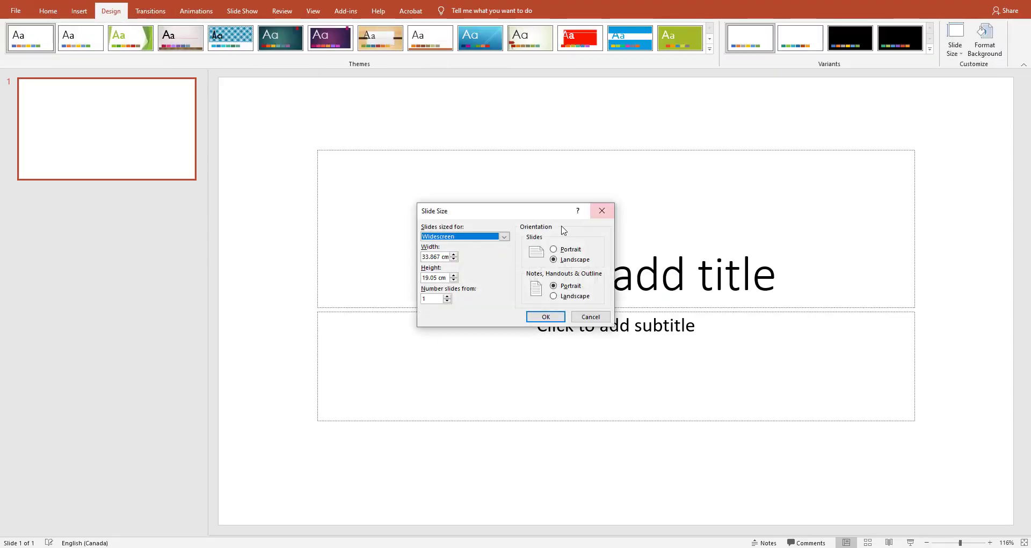
pyautogui.click(504, 236)
pyautogui.click(471, 257)
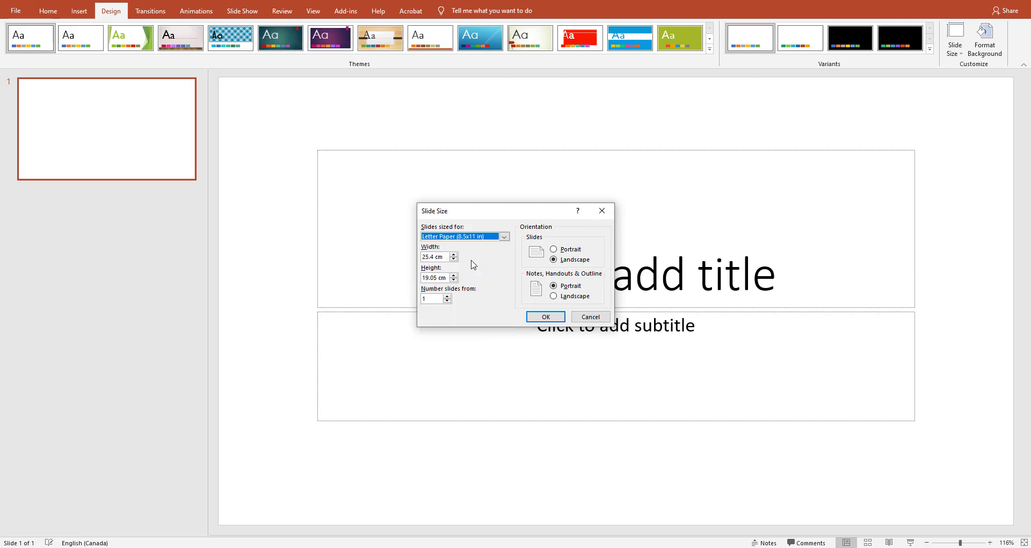
pyautogui.click(569, 249)
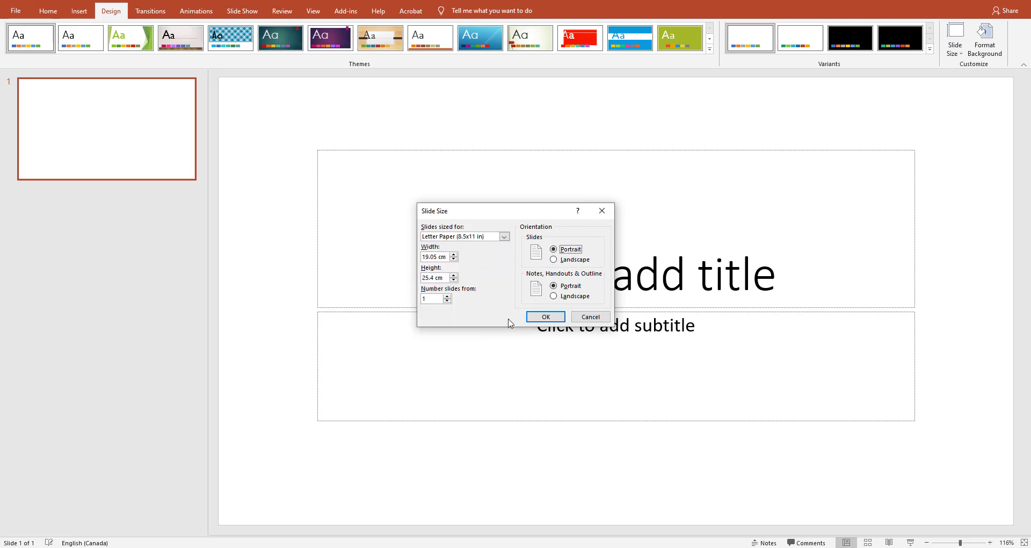
pyautogui.click(547, 319)
pyautogui.click(592, 295)
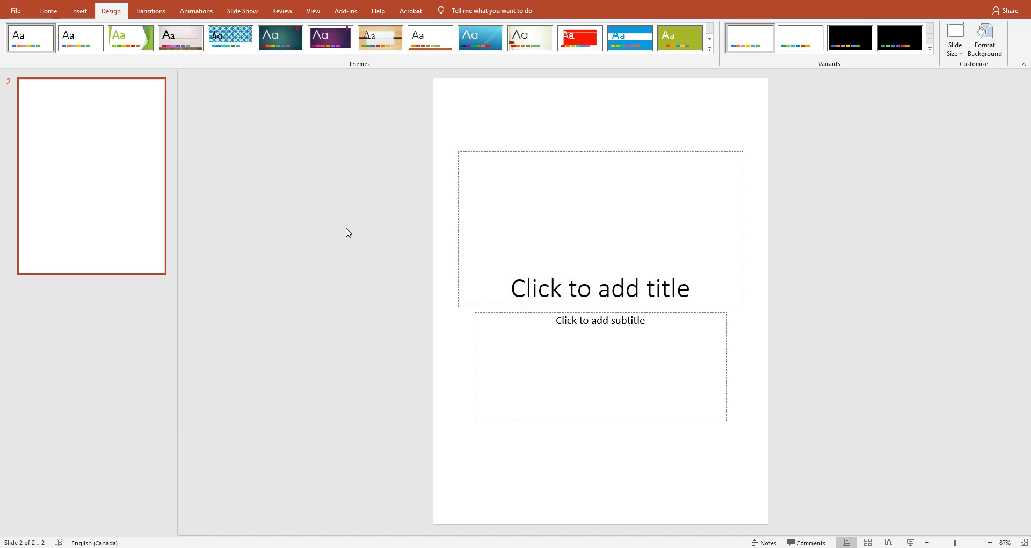
# Insert a new blank slide 3 after slide 2, then return to slide 2's title placeholder
pyautogui.click(90, 290)
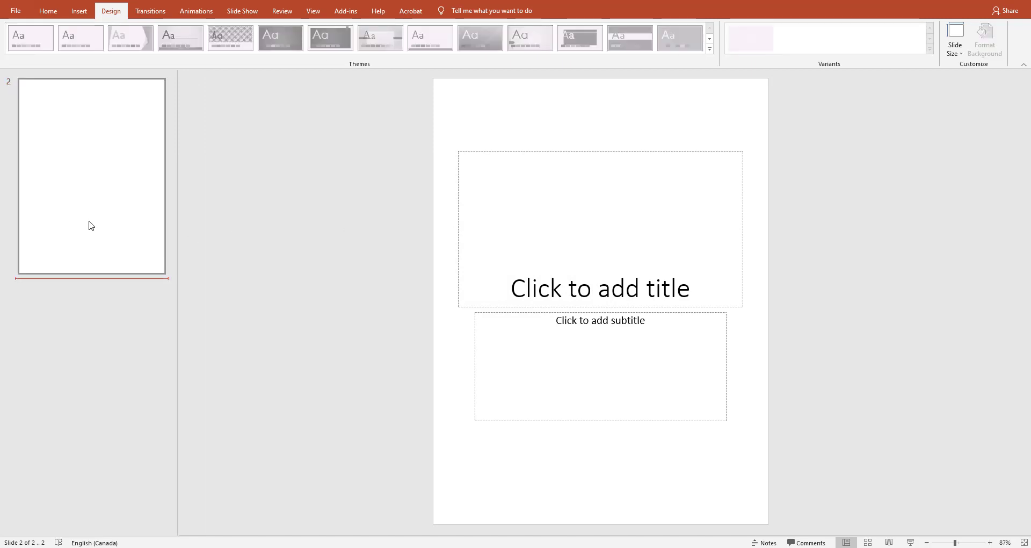
pyautogui.click(109, 217)
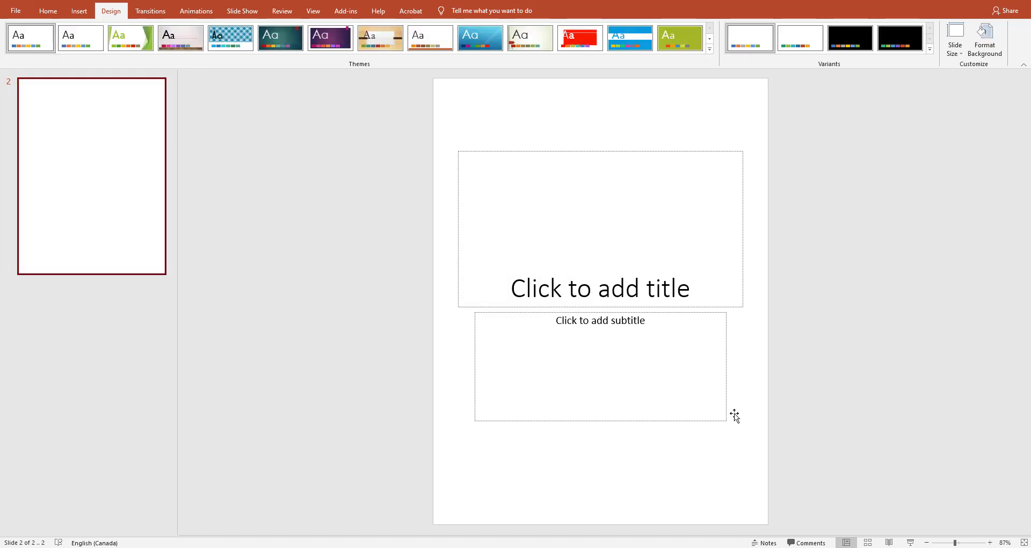
pyautogui.rightClick(155, 175)
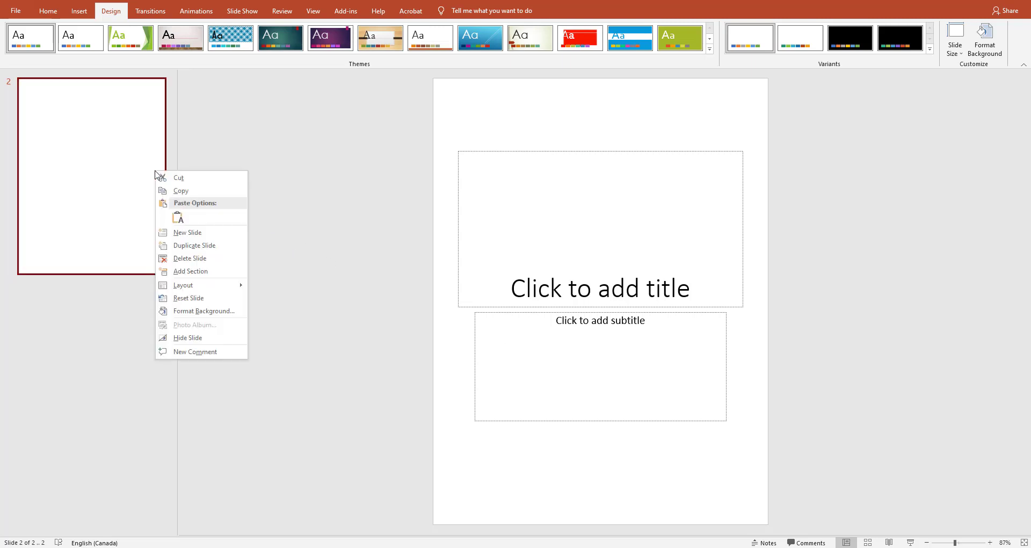
pyautogui.click(171, 231)
pyautogui.click(122, 211)
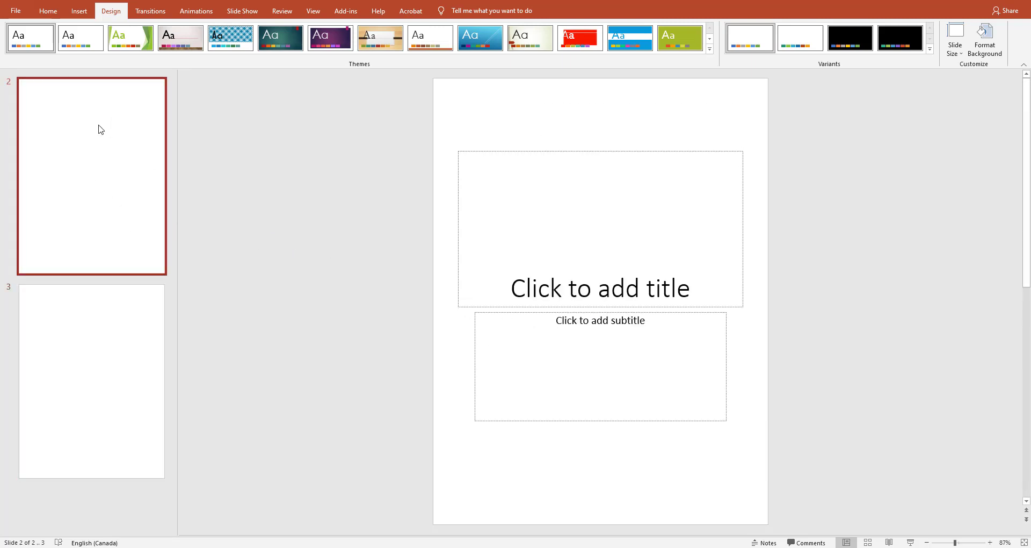
pyautogui.click(541, 209)
# Move the title box up and enter the title text 'this week'
pyautogui.moveTo(552, 155); pyautogui.dragTo(551, 97)
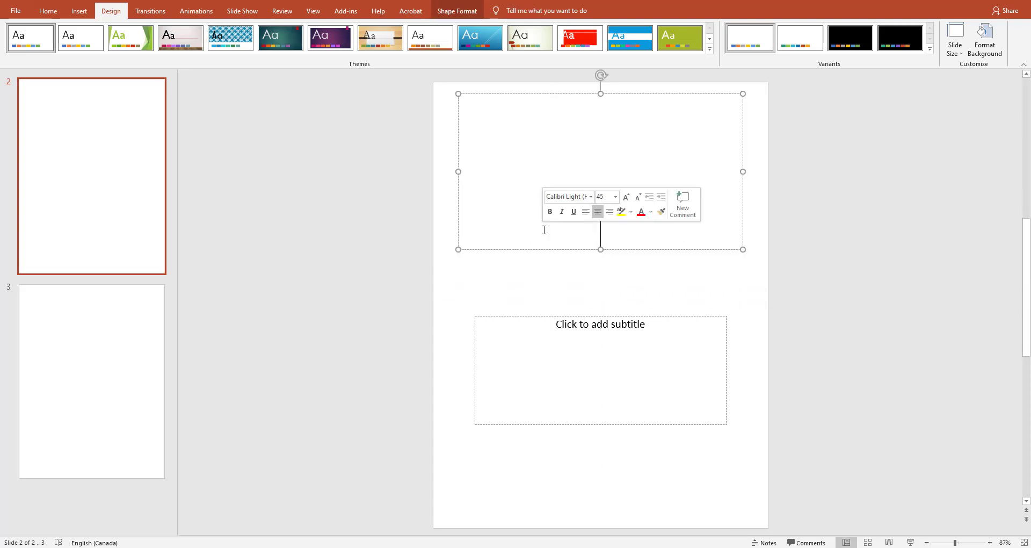
pyautogui.write('weekly')
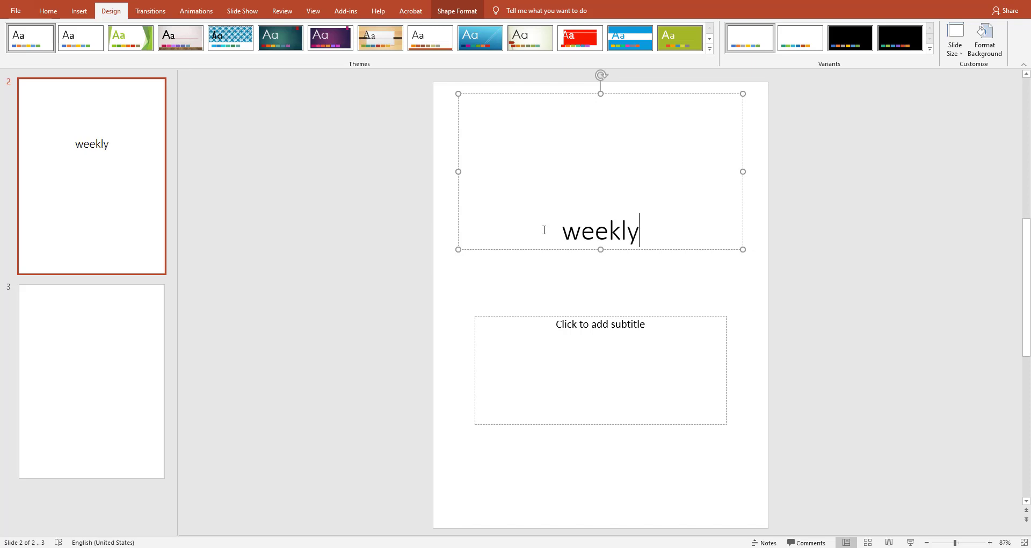
pyautogui.write('t')
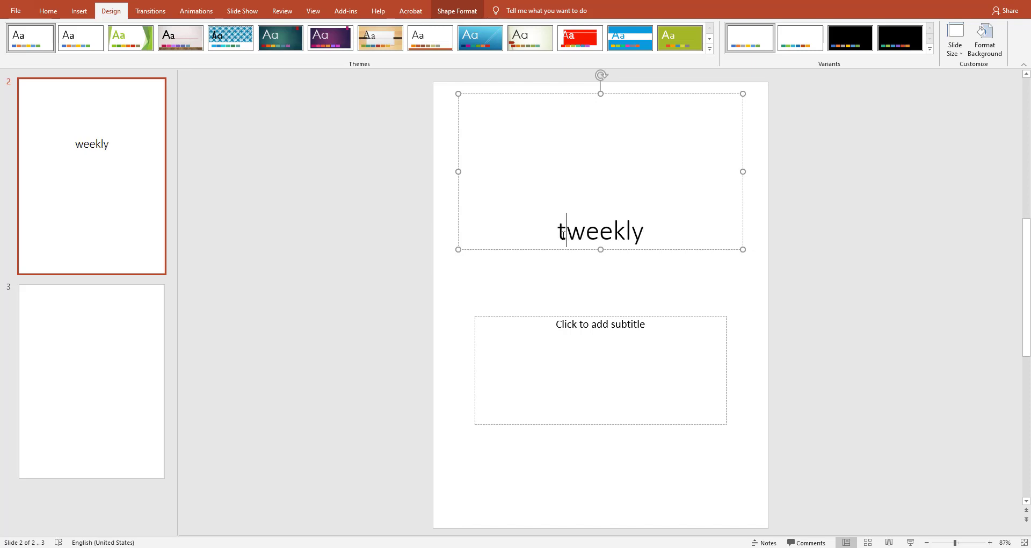
pyautogui.write('his')
pyautogui.press('Right')
pyautogui.press('Delete')
pyautogui.press('Delete')
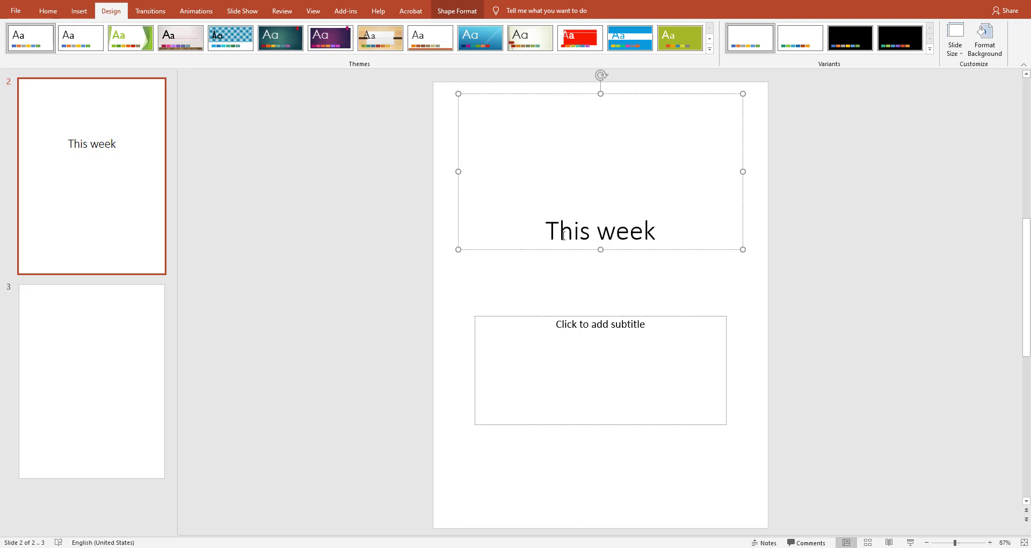
pyautogui.press('BackSpace')
pyautogui.write('t')
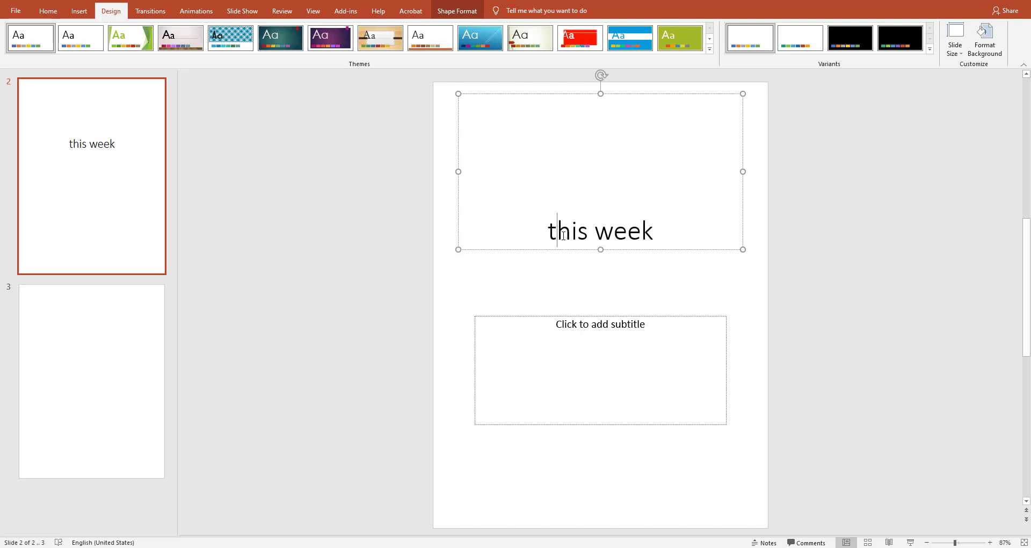
# Set the title font to Playfair Display Black
pyautogui.hotkey('ctrl', 'a')
pyautogui.click(48, 11)
pyautogui.click(237, 31)
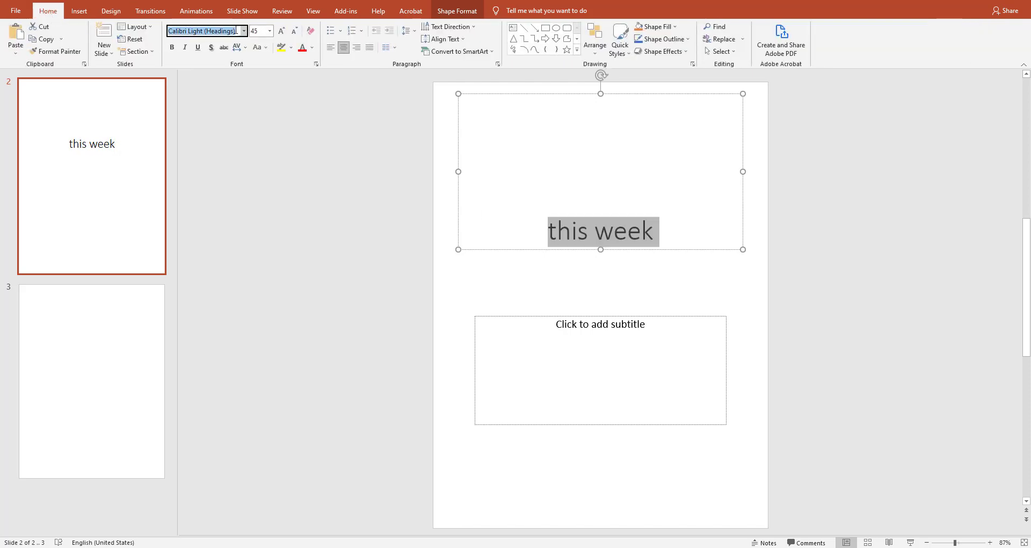
pyautogui.write('Playfair Display Black')
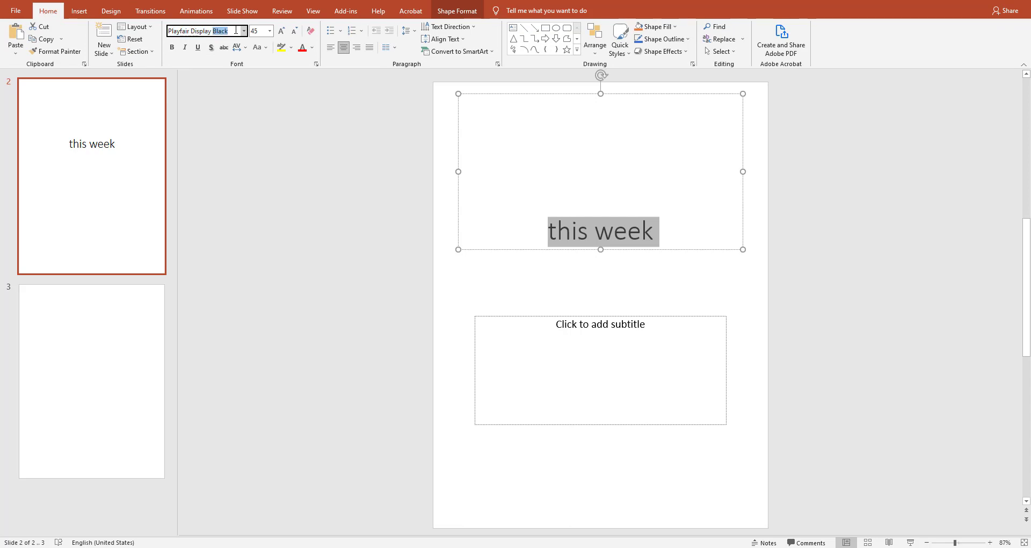
pyautogui.press('Return')
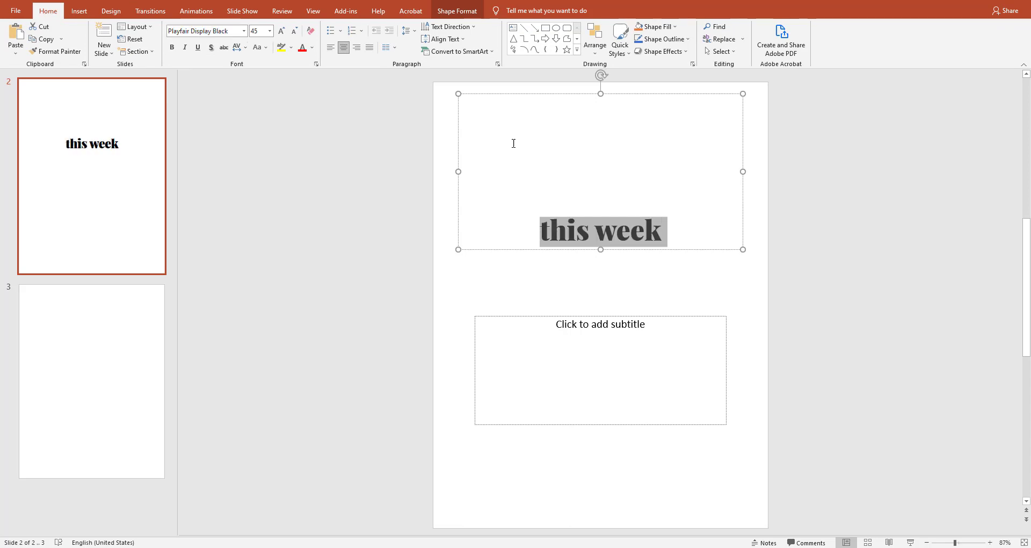
# Add a period after 'week' and shrink the title box to fit
pyautogui.click(662, 232)
pyautogui.write('.')
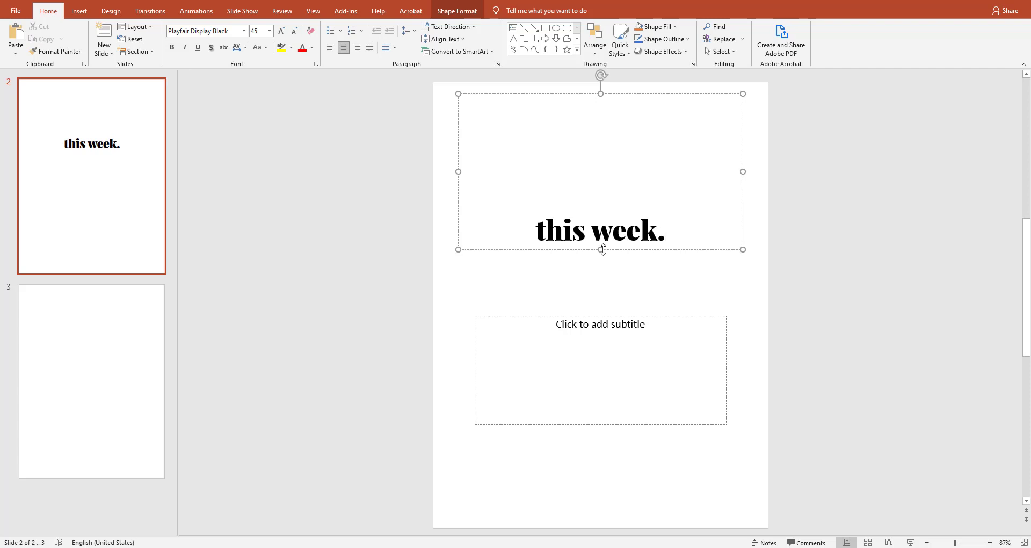
pyautogui.moveTo(603, 249); pyautogui.dragTo(603, 130)
pyautogui.moveTo(743, 111)
pyautogui.mouseDown()
pyautogui.moveTo(610, 111)
pyautogui.moveTo(554, 129)
pyautogui.mouseUp()
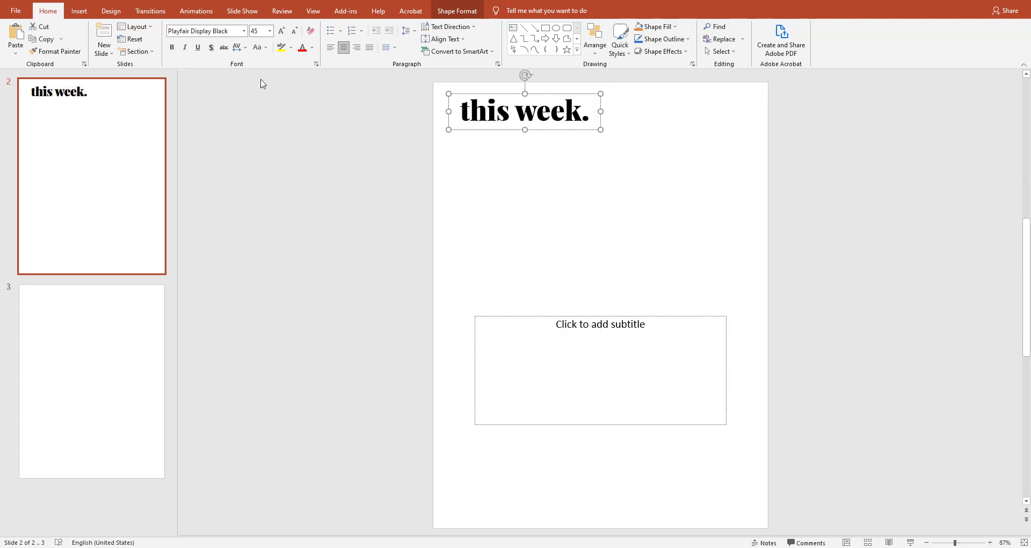
# Make the title 32 pt, left-aligned, at the page's top-left
pyautogui.click(295, 30)
pyautogui.click(294, 31)
pyautogui.click(294, 30)
pyautogui.click(294, 30)
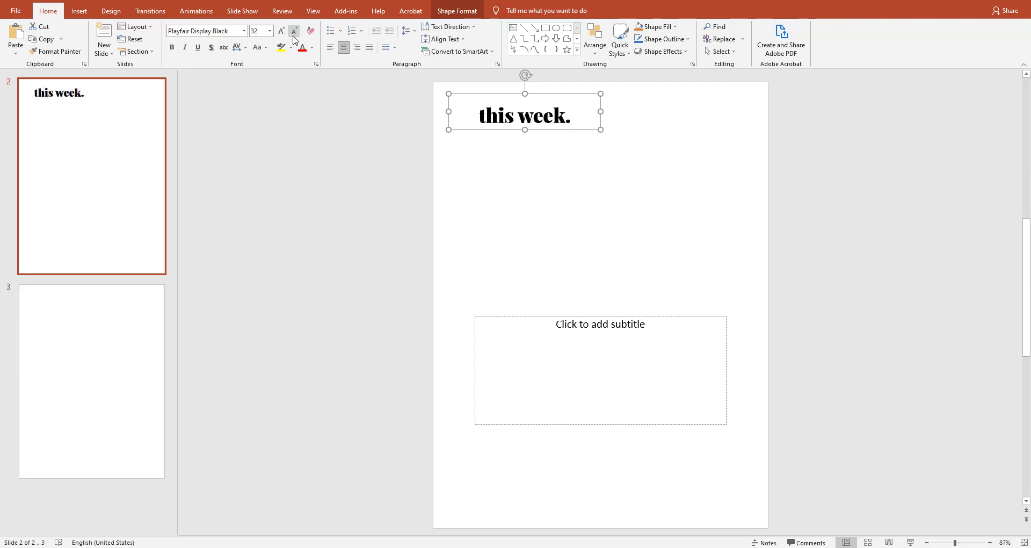
pyautogui.click(330, 48)
pyautogui.moveTo(525, 129); pyautogui.dragTo(525, 120)
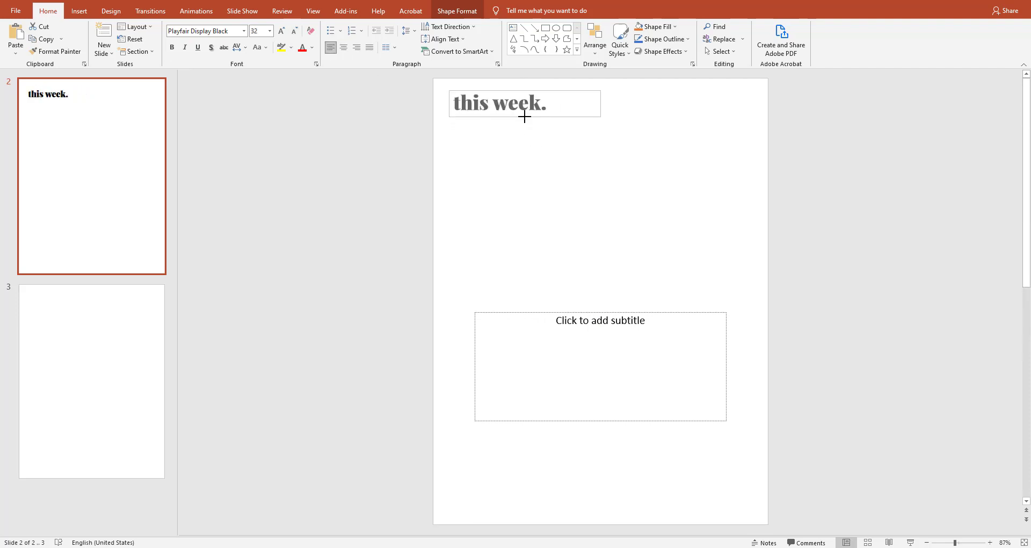
# Place the subtitle box under the title, type MONDAY, and narrow it
pyautogui.moveTo(582, 313); pyautogui.dragTo(557, 118)
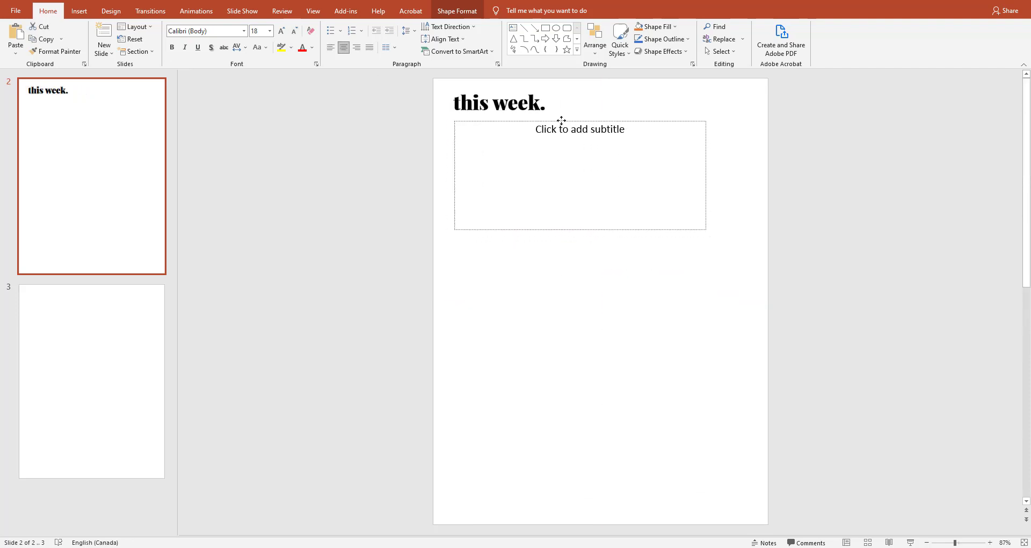
pyautogui.click(557, 133)
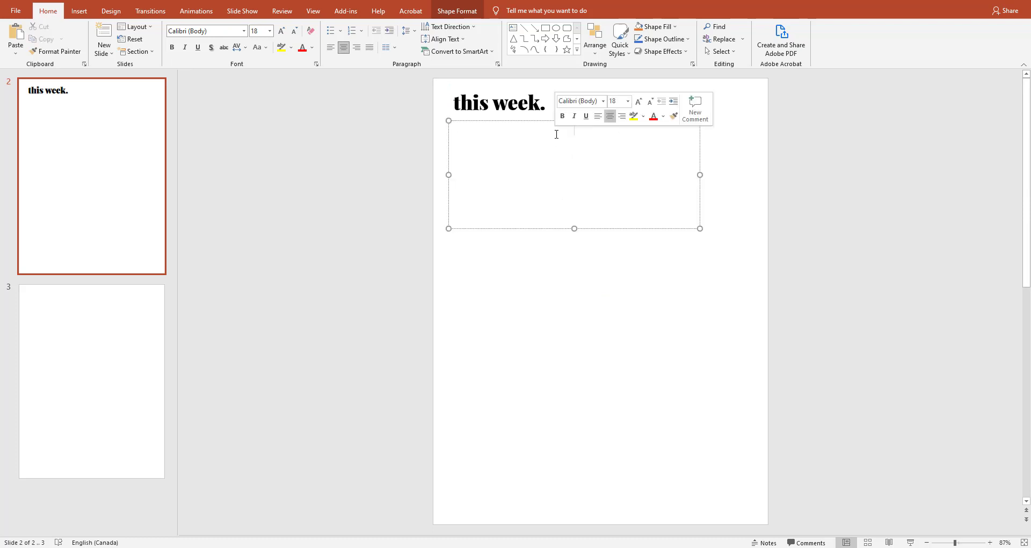
pyautogui.write('MO')
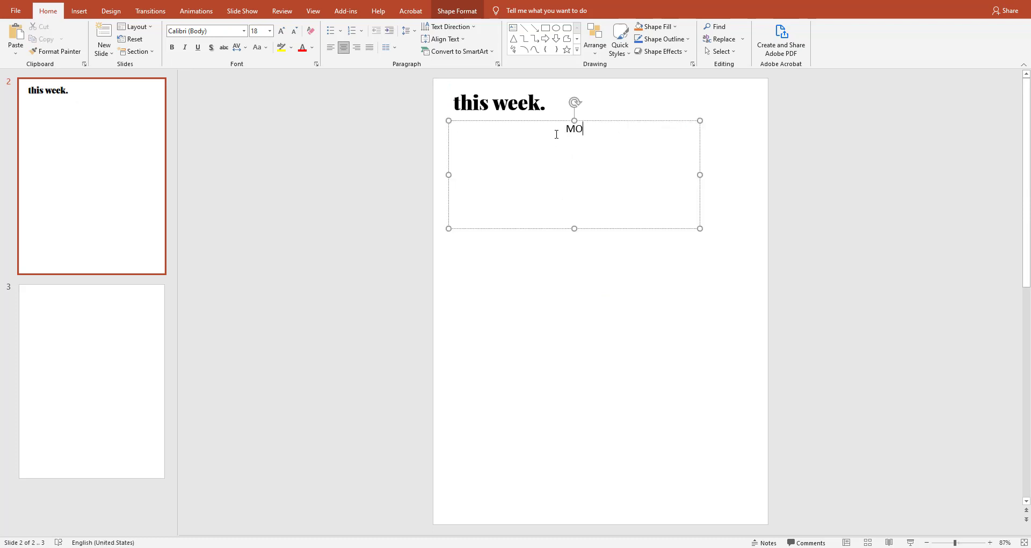
pyautogui.write('NDAY')
pyautogui.moveTo(699, 177); pyautogui.dragTo(524, 175)
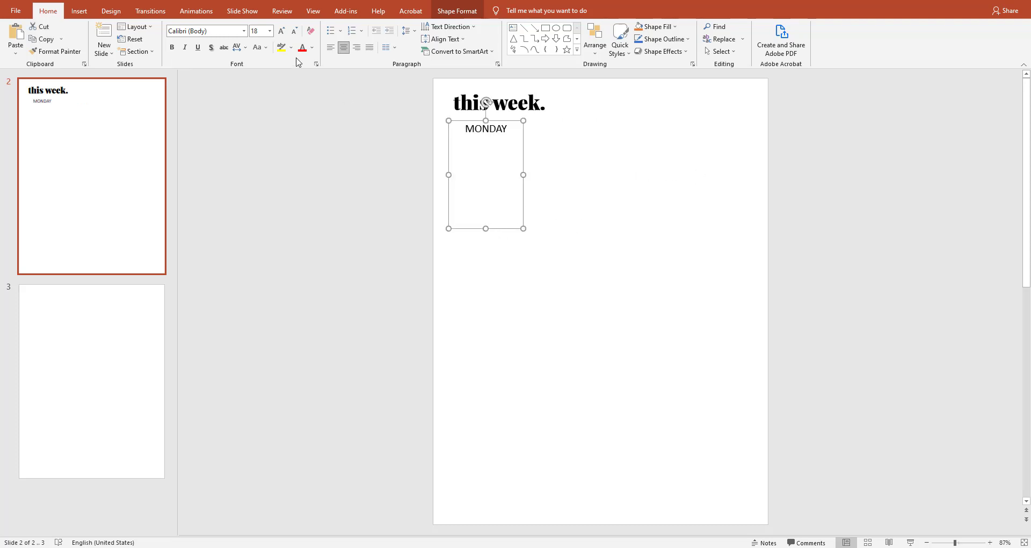
# Shrink MONDAY to 12 pt in a thin strip and copy it twice to the right
pyautogui.click(294, 30)
pyautogui.click(294, 30)
pyautogui.click(295, 31)
pyautogui.moveTo(485, 228); pyautogui.dragTo(486, 134)
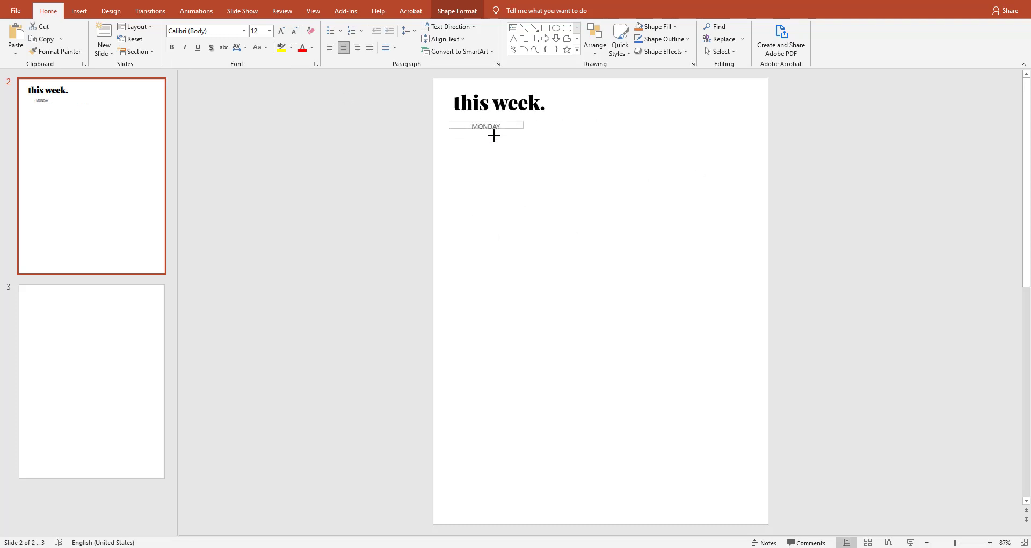
pyautogui.moveTo(564, 144); pyautogui.dragTo(597, 146)
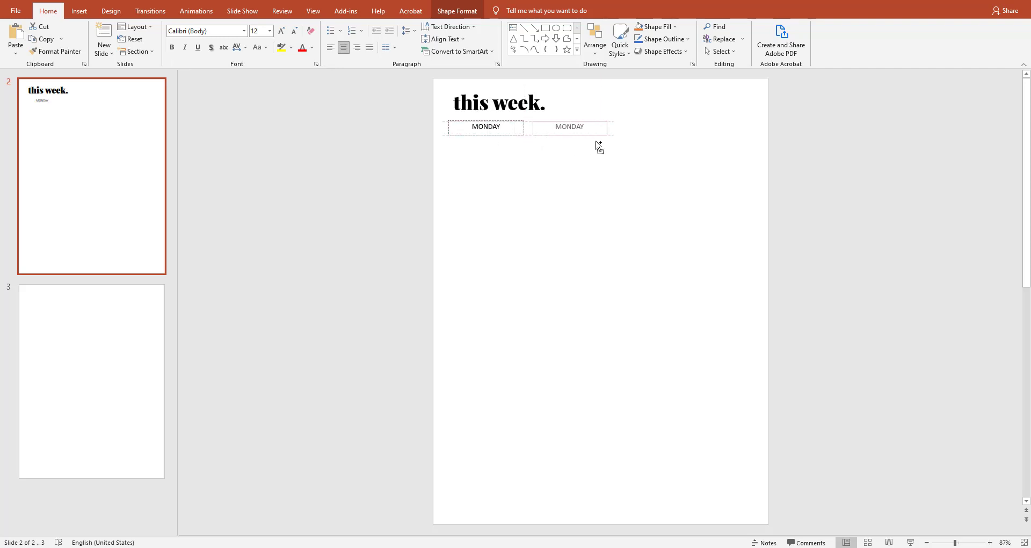
pyautogui.moveTo(598, 146); pyautogui.dragTo(596, 147)
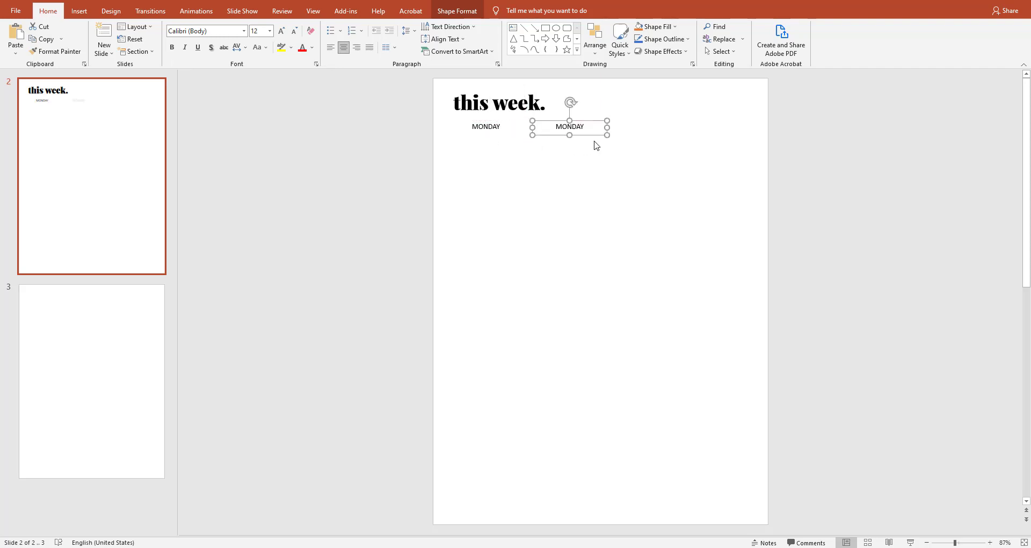
pyautogui.keyDown('shift'); pyautogui.click(508, 133); pyautogui.keyUp('shift')
pyautogui.click(547, 183)
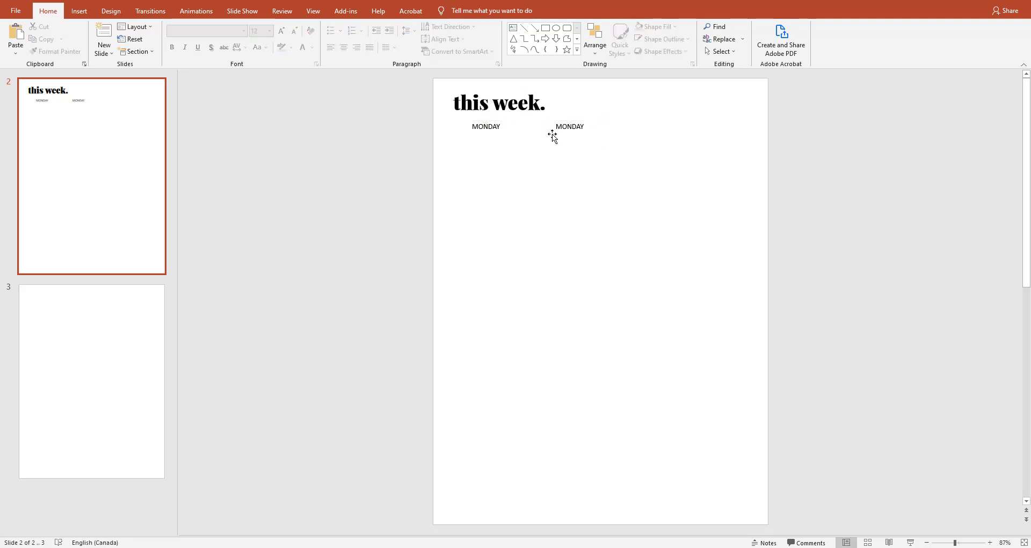
pyautogui.moveTo(552, 133)
pyautogui.mouseDown()
pyautogui.moveTo(639, 142)
pyautogui.moveTo(749, 132)
pyautogui.mouseUp()
# Select all three MONDAY boxes and widen them together
pyautogui.keyDown('shift'); pyautogui.click(497, 129); pyautogui.keyUp('shift')
pyautogui.click(711, 171)
pyautogui.click(524, 127)
pyautogui.click(585, 130)
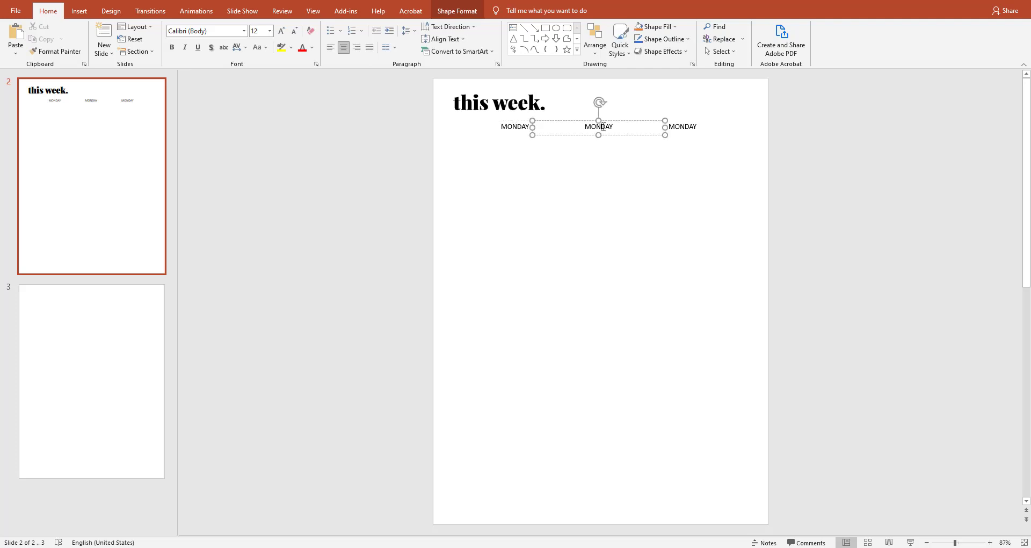
pyautogui.click(525, 125)
pyautogui.keyDown('shift'); pyautogui.click(693, 127); pyautogui.keyUp('shift')
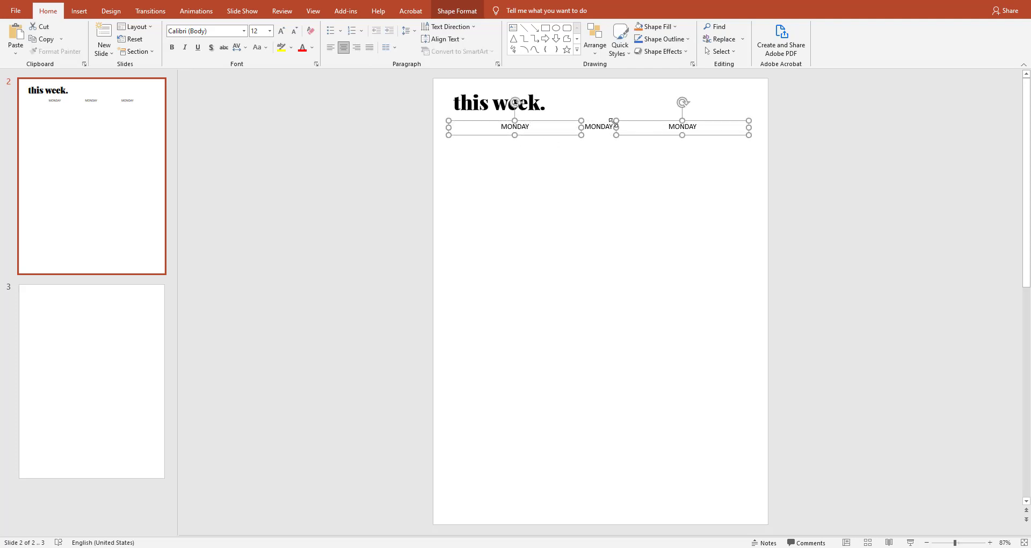
pyautogui.keyDown('shift'); pyautogui.click(598, 127); pyautogui.keyUp('shift')
# Set the three heading boxes to 5.5 cm wide
pyautogui.click(457, 11)
pyautogui.click(858, 50)
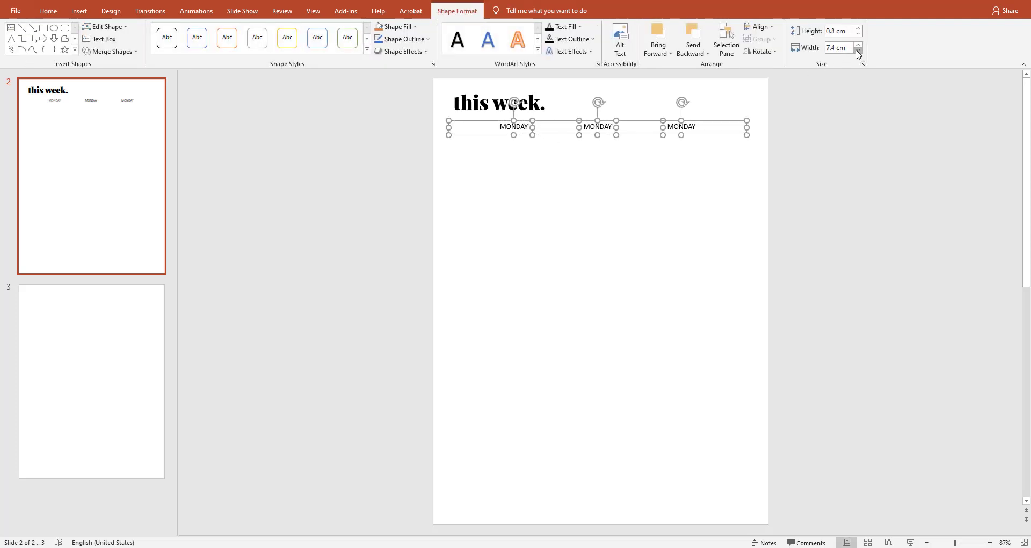
pyautogui.click(859, 51)
pyautogui.click(858, 50)
pyautogui.press('Escape')
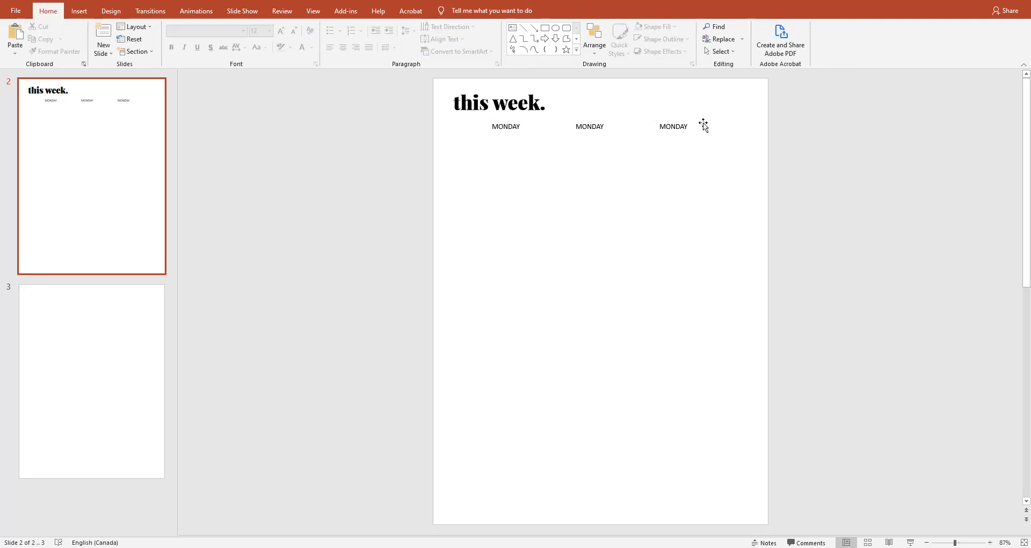
pyautogui.moveTo(700, 134); pyautogui.dragTo(719, 134)
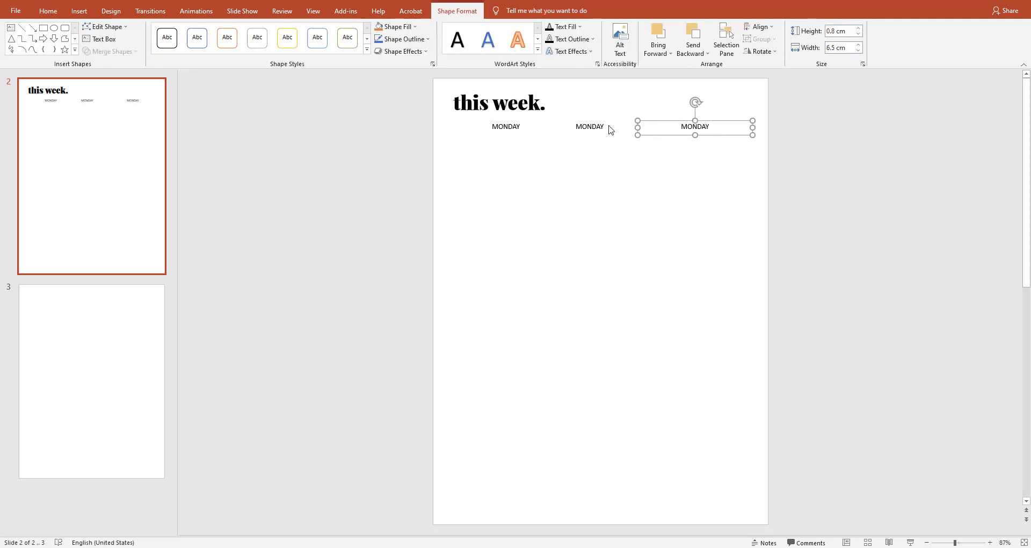
pyautogui.keyDown('shift'); pyautogui.click(588, 131); pyautogui.keyUp('shift')
pyautogui.keyDown('shift'); pyautogui.click(506, 129); pyautogui.keyUp('shift')
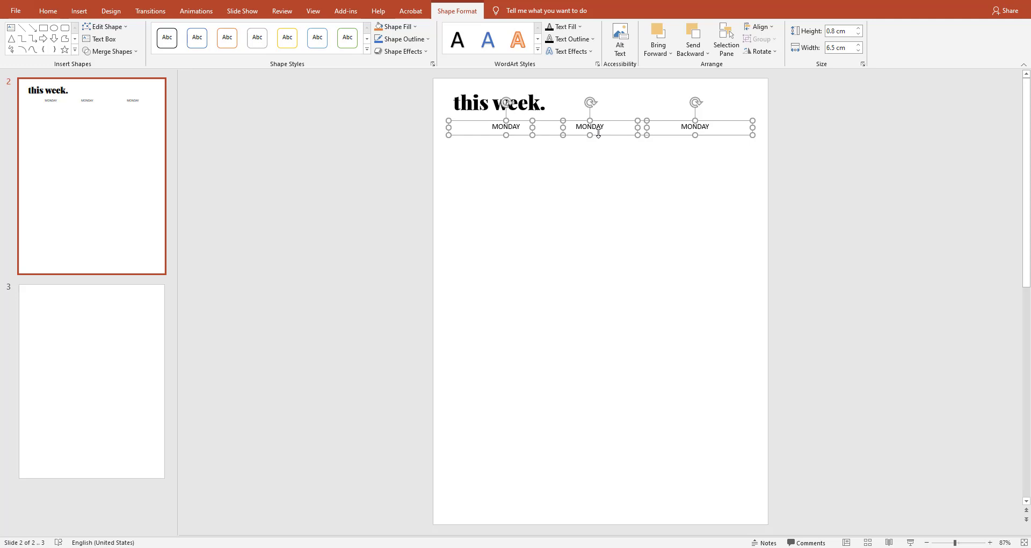
pyautogui.click(859, 51)
pyautogui.click(858, 51)
pyautogui.click(858, 50)
pyautogui.click(858, 50)
pyautogui.click(858, 50)
pyautogui.click(858, 51)
pyautogui.click(858, 51)
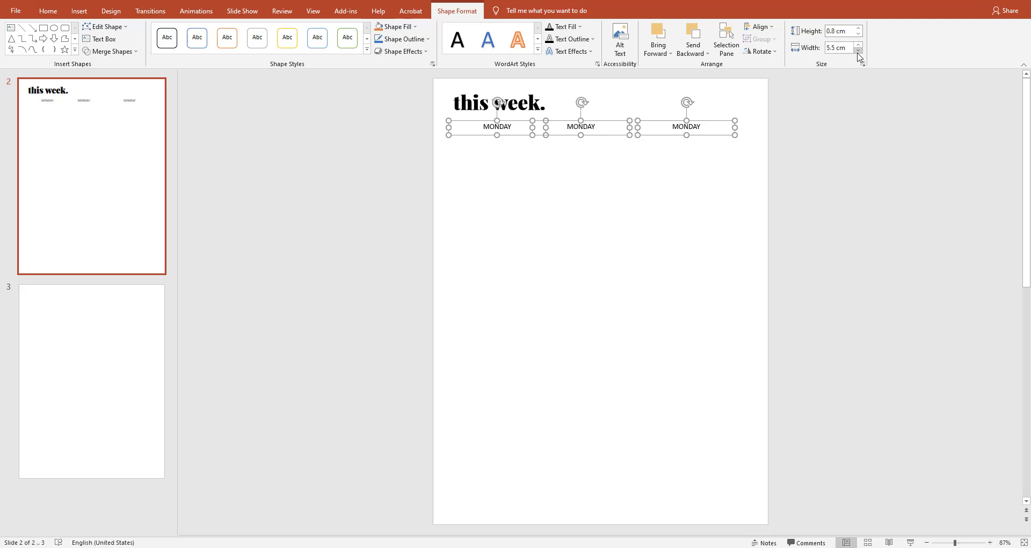
pyautogui.click(858, 51)
pyautogui.click(858, 45)
# Move the third box right and distribute the three boxes evenly across the page
pyautogui.click(699, 141)
pyautogui.click(701, 137)
pyautogui.moveTo(701, 137); pyautogui.dragTo(719, 137)
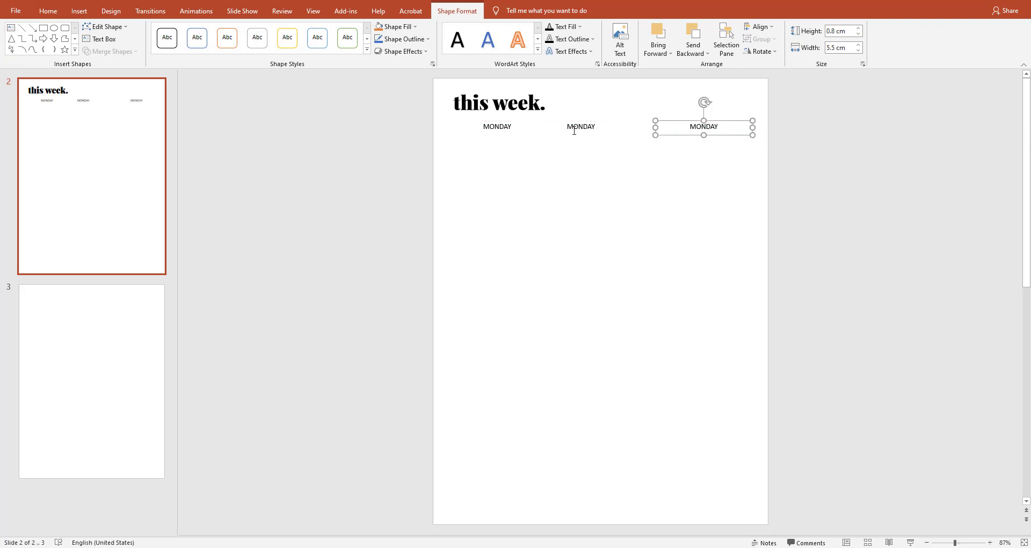
pyautogui.keyDown('shift'); pyautogui.click(577, 129); pyautogui.keyUp('shift')
pyautogui.keyDown('shift'); pyautogui.click(495, 128); pyautogui.keyUp('shift')
pyautogui.click(730, 54)
pyautogui.click(730, 54)
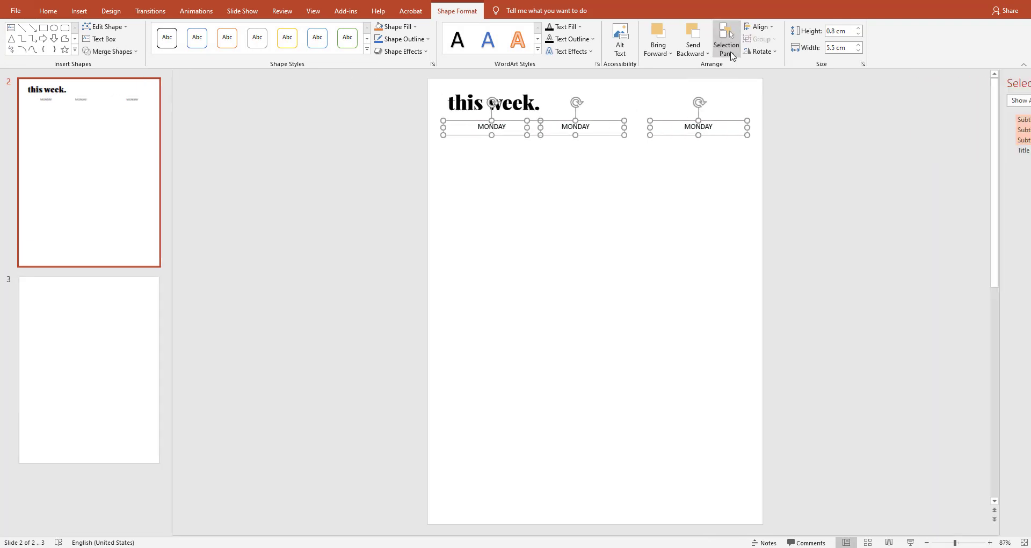
pyautogui.click(759, 26)
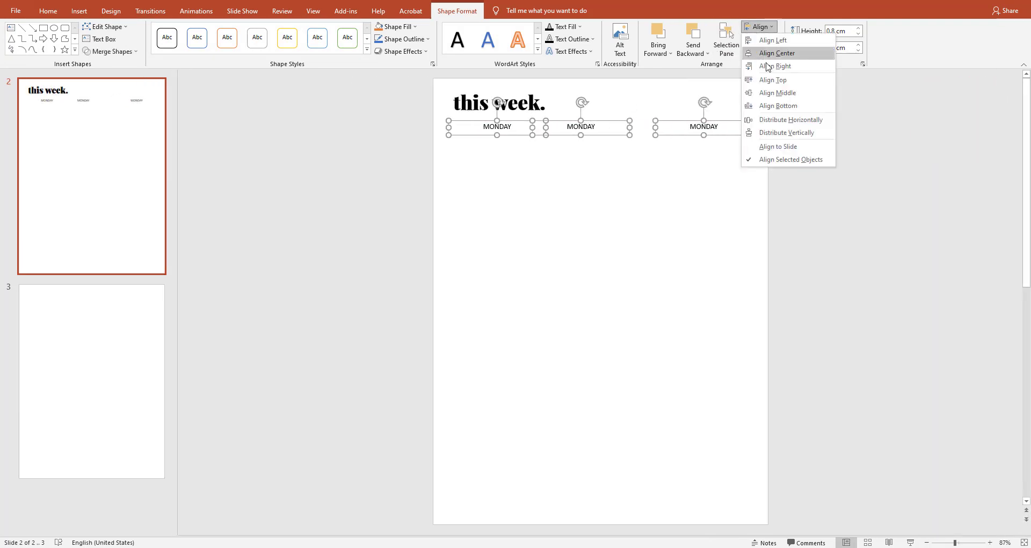
pyautogui.click(791, 119)
pyautogui.click(651, 198)
# Relabel the middle heading TUESDAY and the right one WEDNESDAY
pyautogui.doubleClick(602, 128)
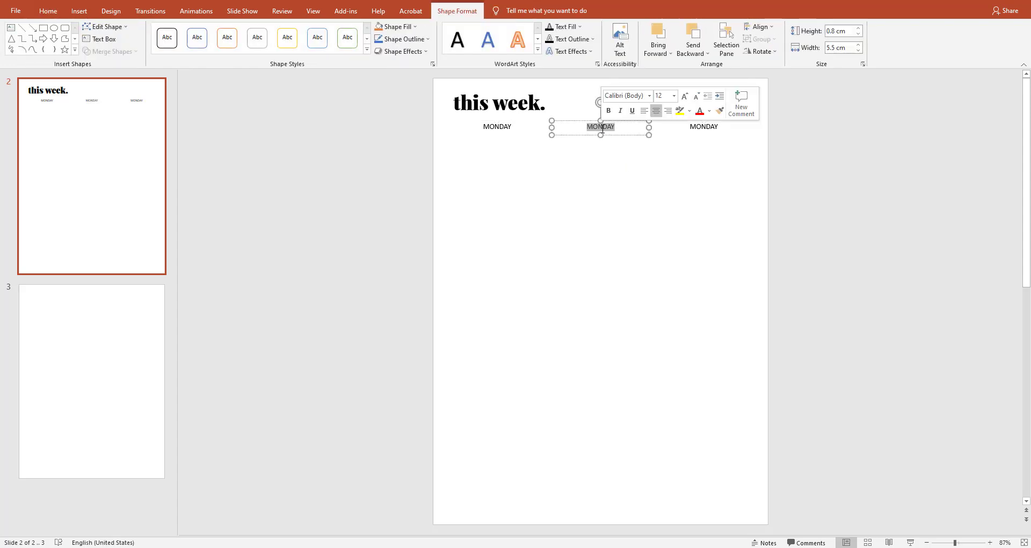
pyautogui.write('TUES')
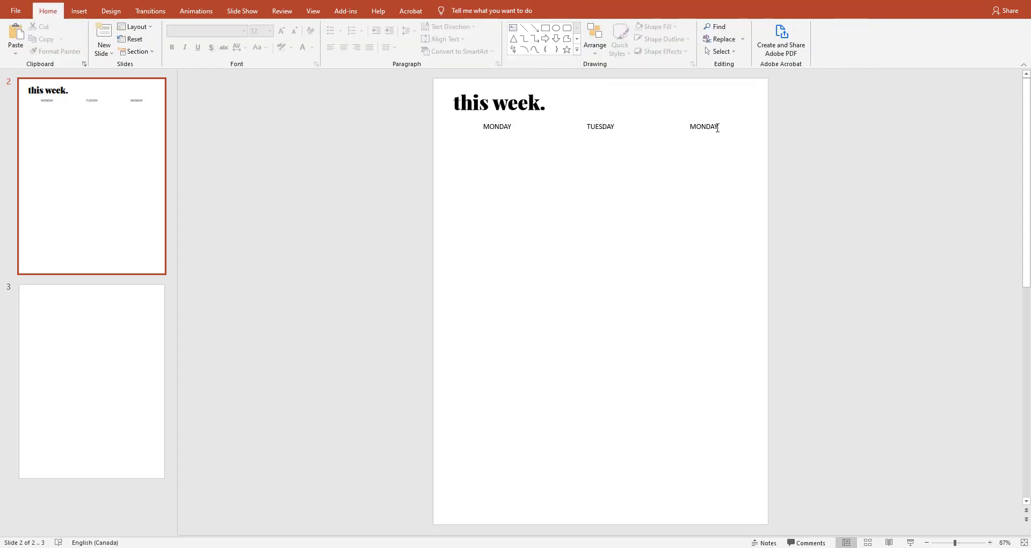
pyautogui.doubleClick(717, 128)
pyautogui.write('WEDNESDA')
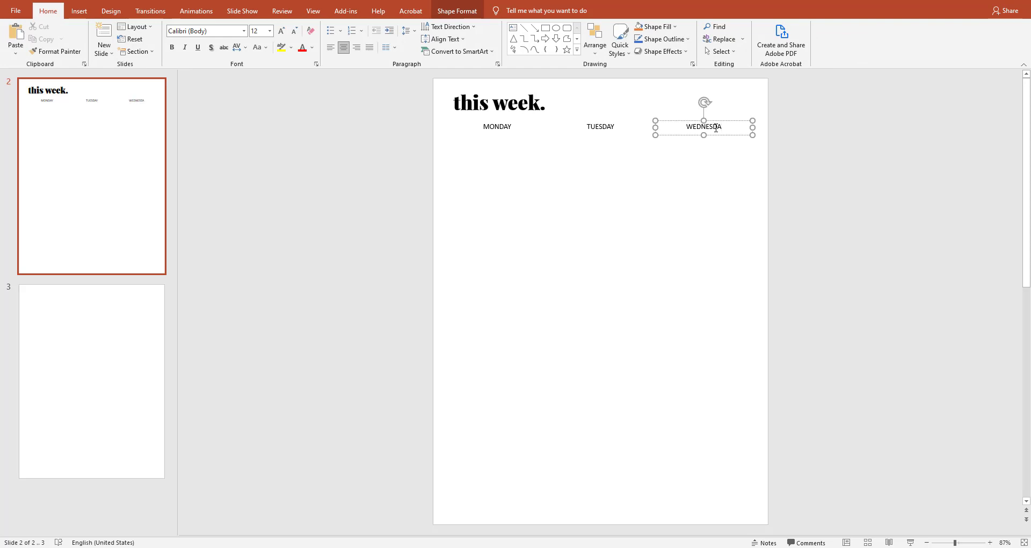
pyautogui.write('Y')
# Set the three day headings in Abhaya Libre at 14 pt
pyautogui.keyDown('shift'); pyautogui.click(611, 137); pyautogui.keyUp('shift')
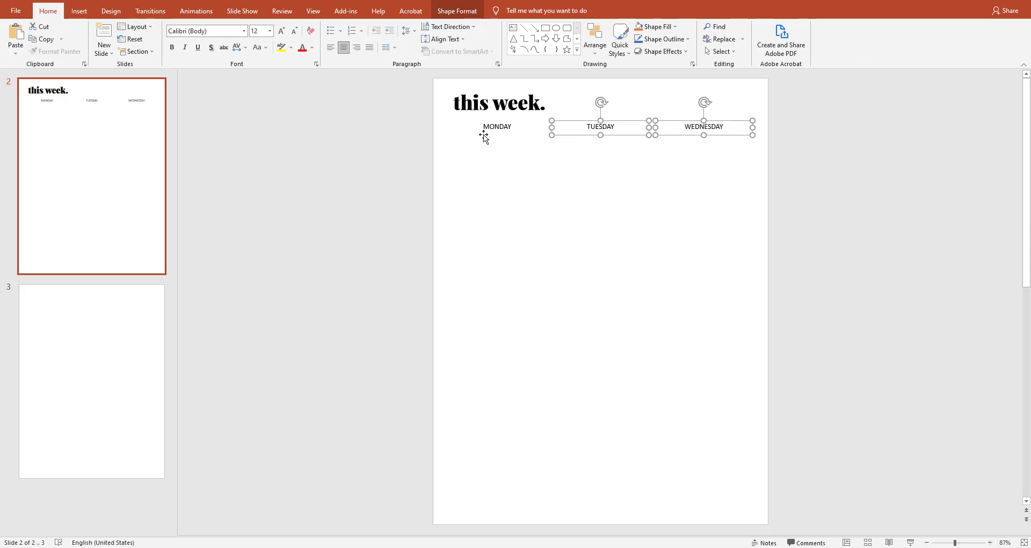
pyautogui.keyDown('shift'); pyautogui.click(483, 133); pyautogui.keyUp('shift')
pyautogui.click(243, 32)
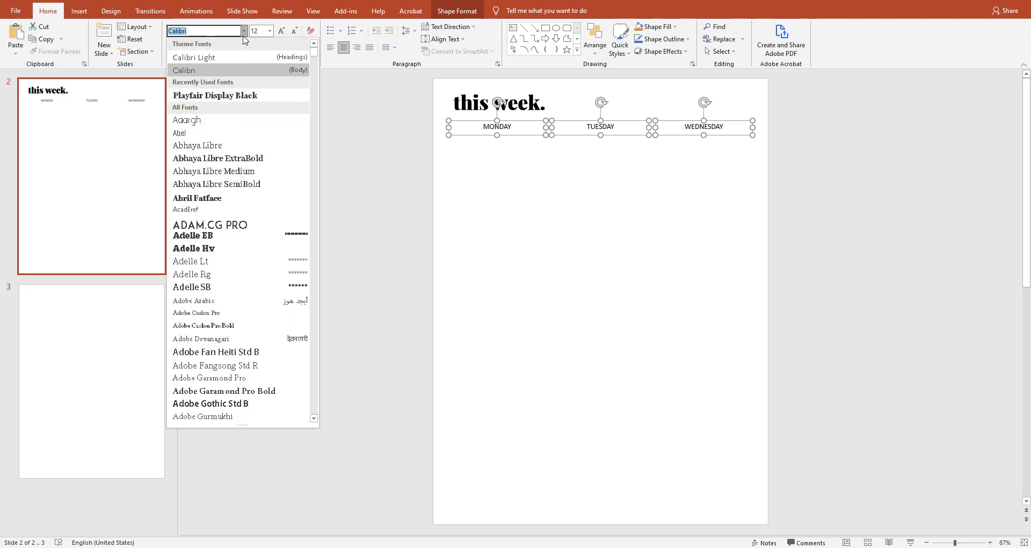
pyautogui.click(252, 146)
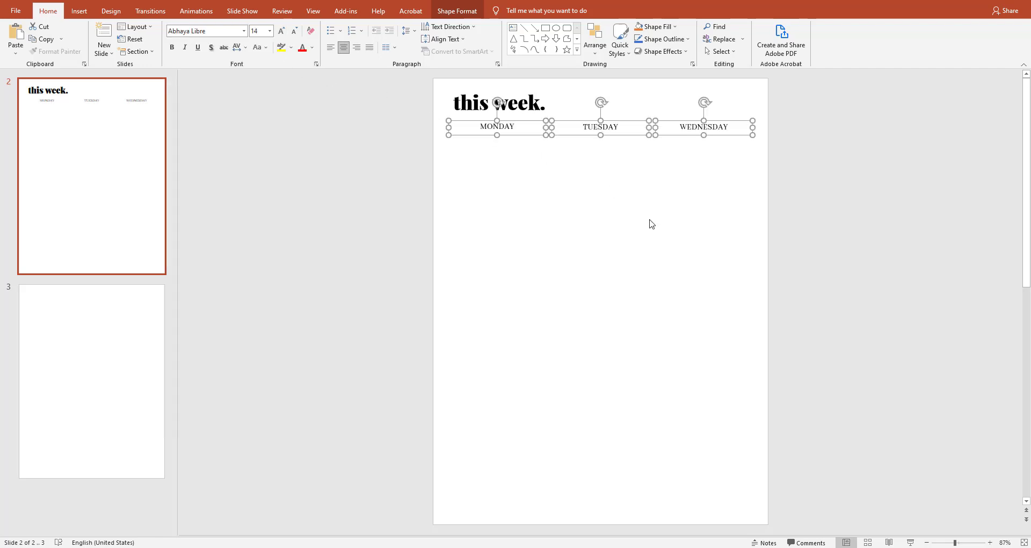
pyautogui.click(282, 30)
pyautogui.click(671, 215)
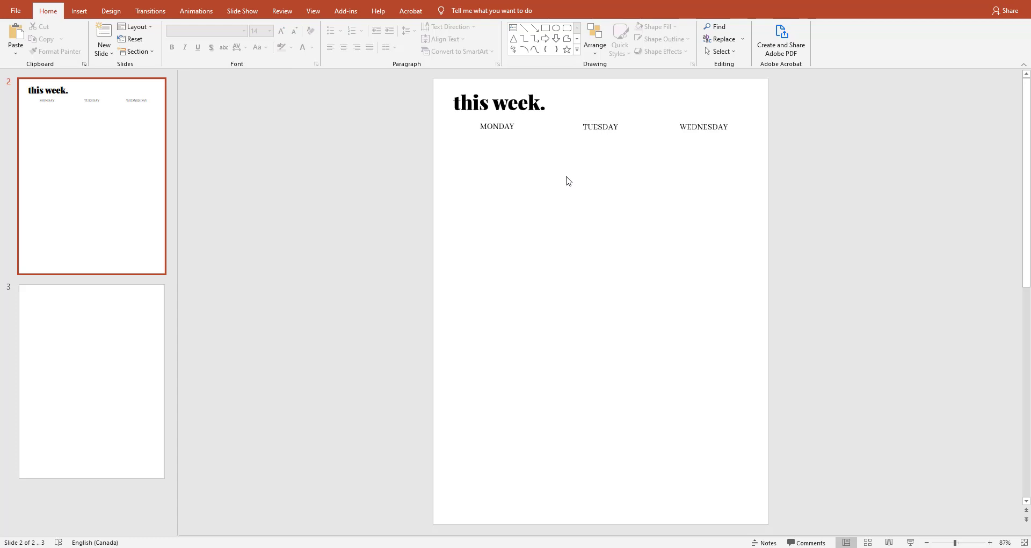
# Left-align the MONDAY, TUESDAY and WEDNESDAY headings
pyautogui.click(498, 126)
pyautogui.keyDown('shift'); pyautogui.click(601, 128); pyautogui.keyUp('shift')
pyautogui.keyDown('shift'); pyautogui.click(704, 128); pyautogui.keyUp('shift')
pyautogui.click(331, 47)
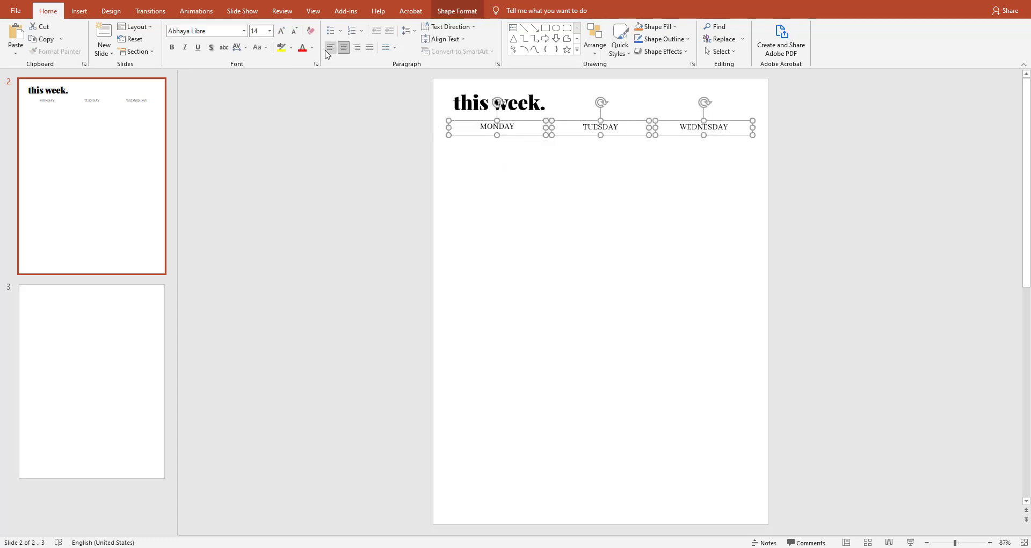
pyautogui.click(601, 182)
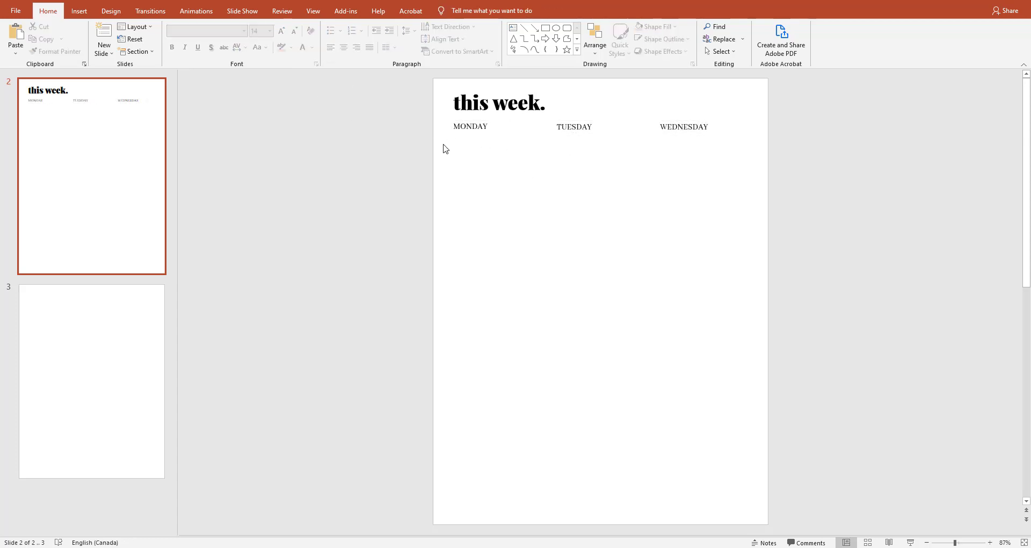
pyautogui.click(79, 10)
# Draw a light grey horizontal line across the page beneath the title
pyautogui.click(173, 37)
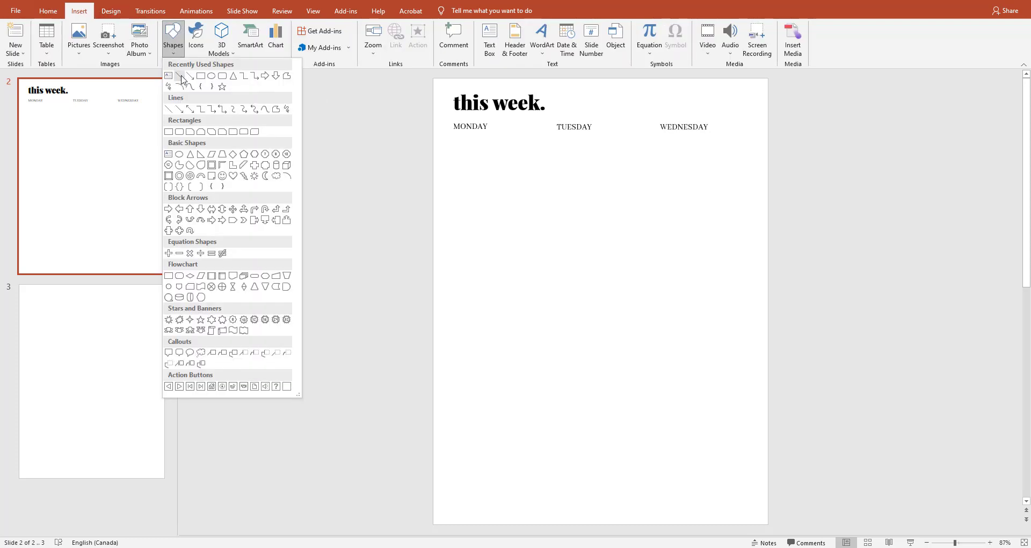
pyautogui.click(176, 80)
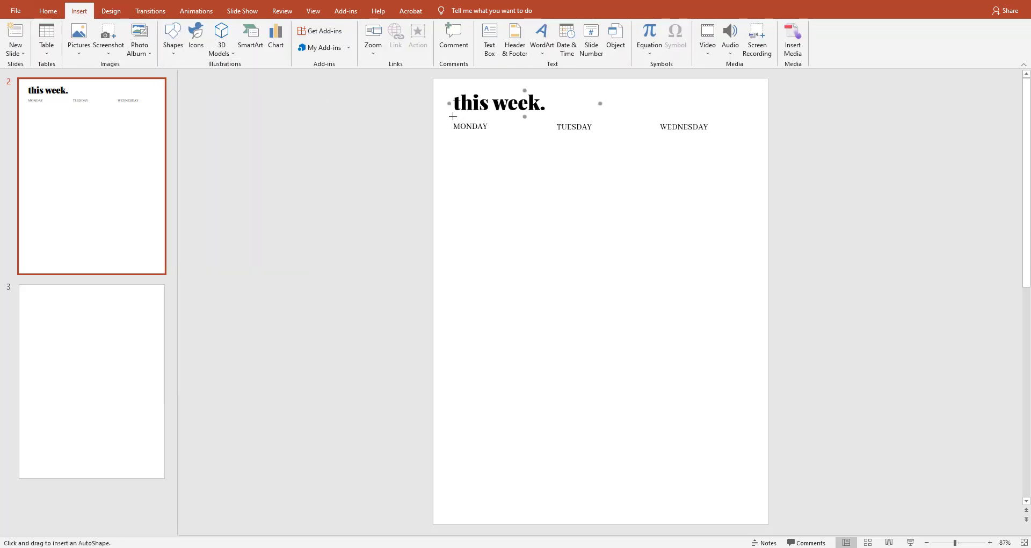
pyautogui.moveTo(453, 116); pyautogui.dragTo(752, 117)
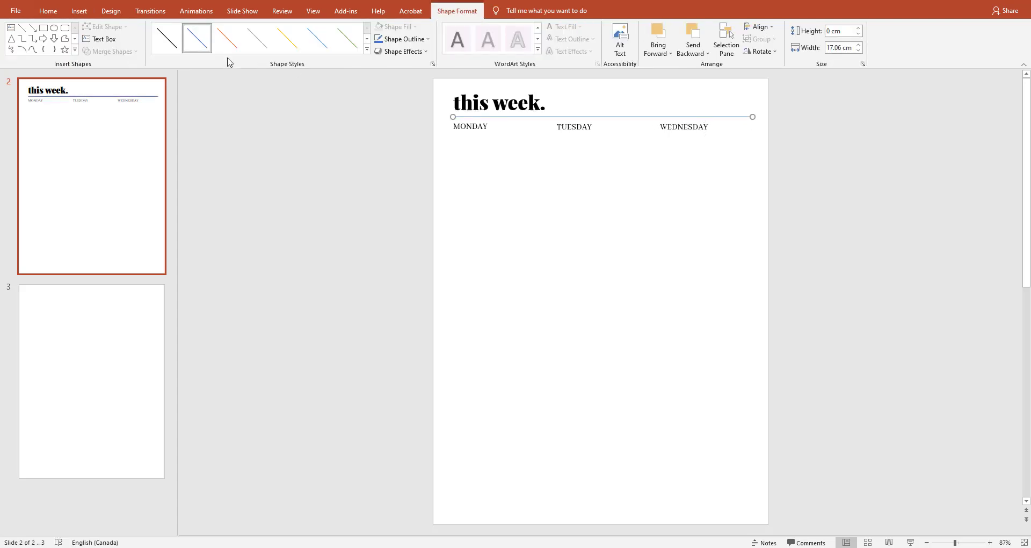
pyautogui.click(263, 46)
# Give the rule a solid 1½ pt outline weight
pyautogui.click(414, 52)
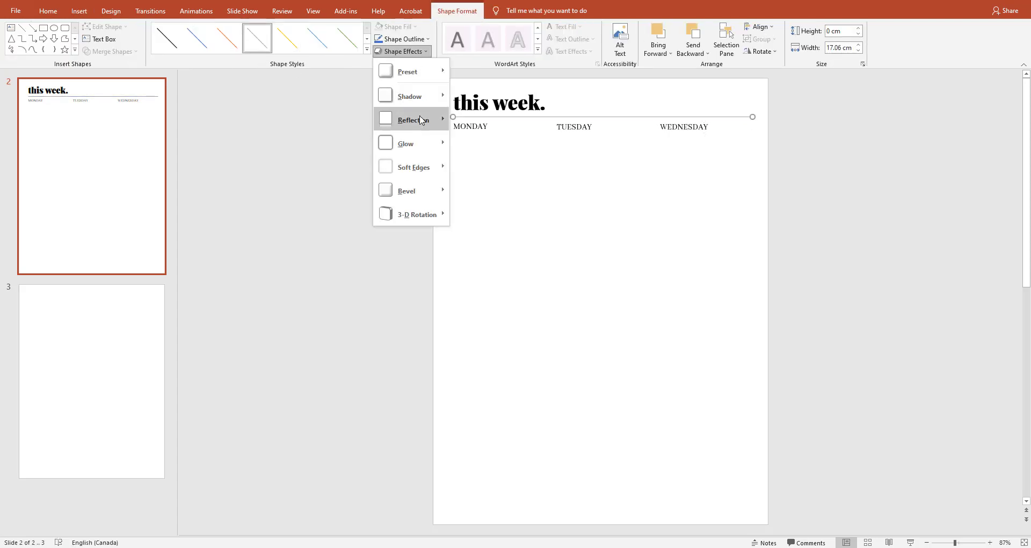
pyautogui.click(403, 39)
pyautogui.moveTo(440, 173)
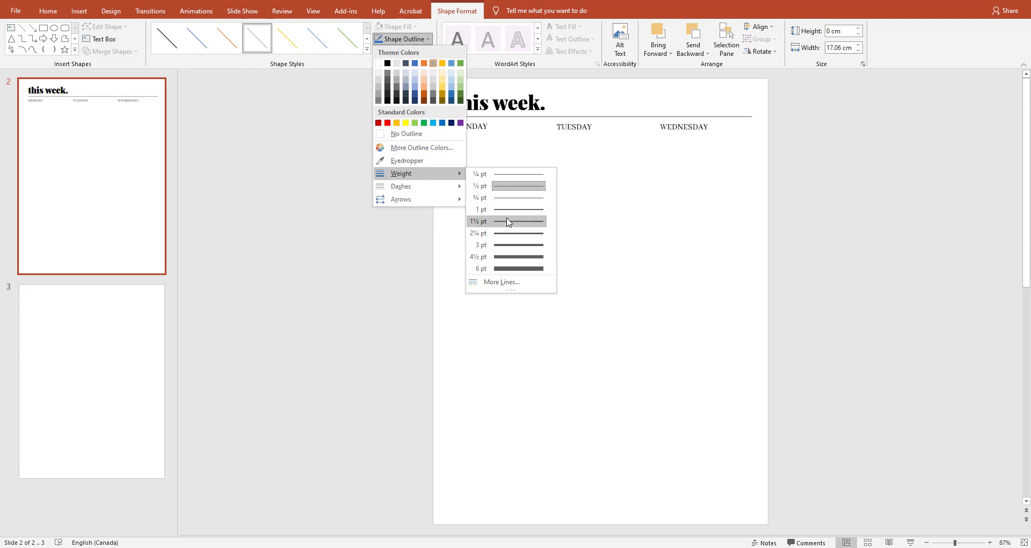
pyautogui.click(508, 221)
pyautogui.click(403, 39)
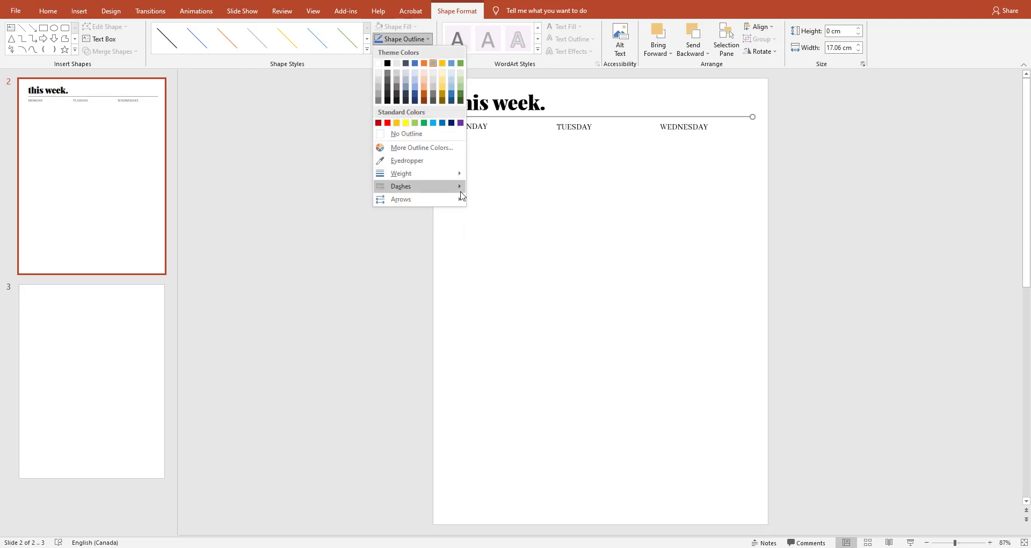
pyautogui.moveTo(460, 189)
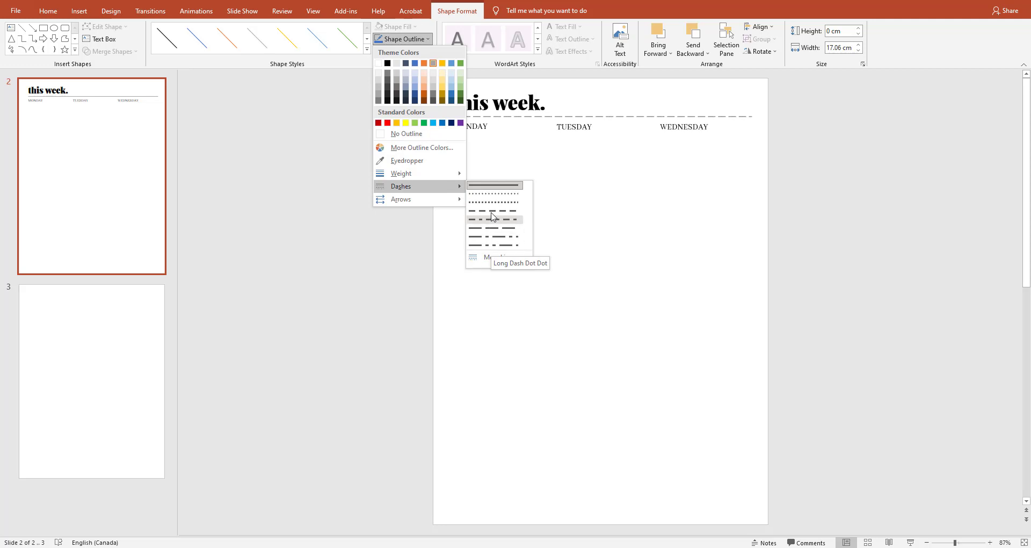
pyautogui.click(494, 187)
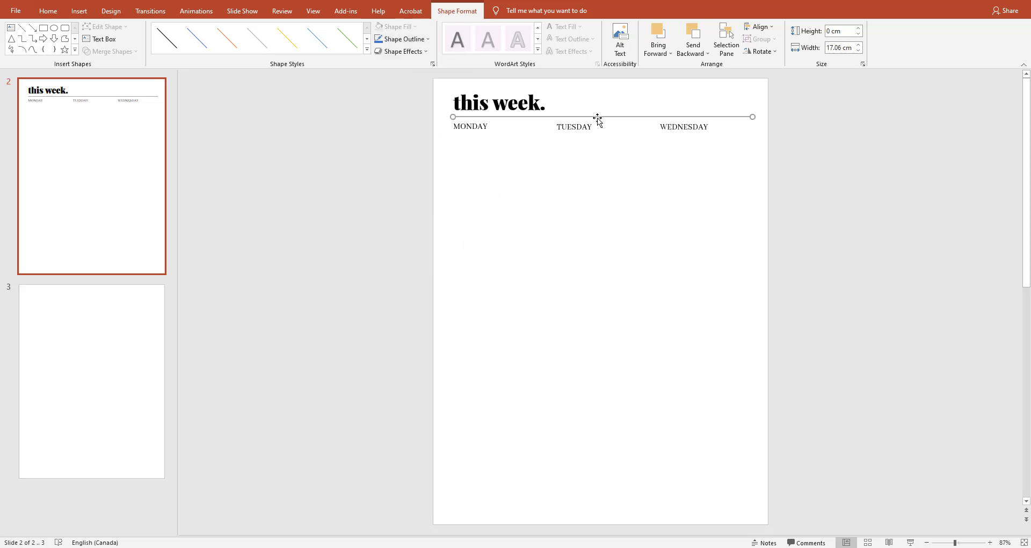
# Copy the rule below the day headings and shorten it under MONDAY
pyautogui.keyDown('ctrl'); pyautogui.moveTo(598, 117); pyautogui.dragTo(597, 137); pyautogui.keyUp('ctrl')
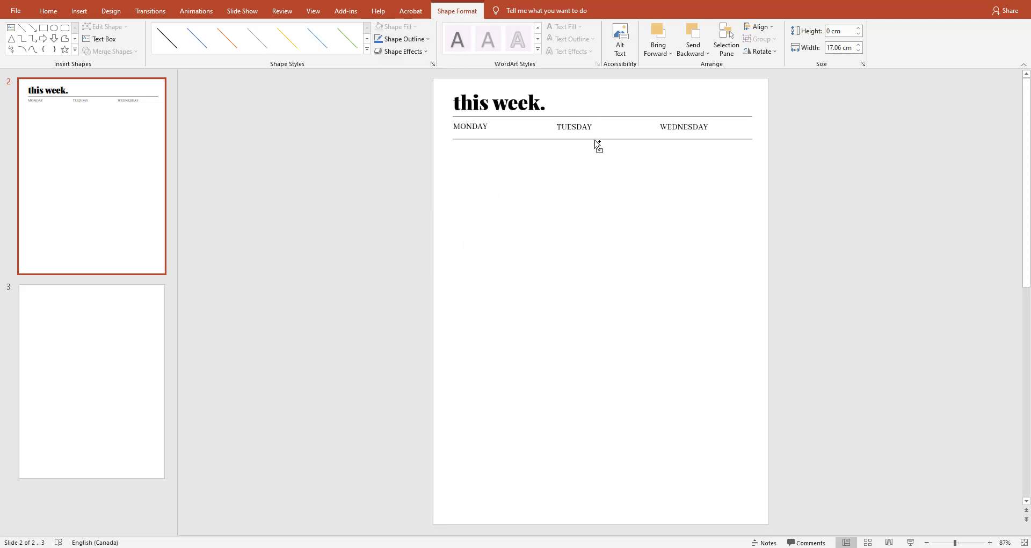
pyautogui.press('Down')
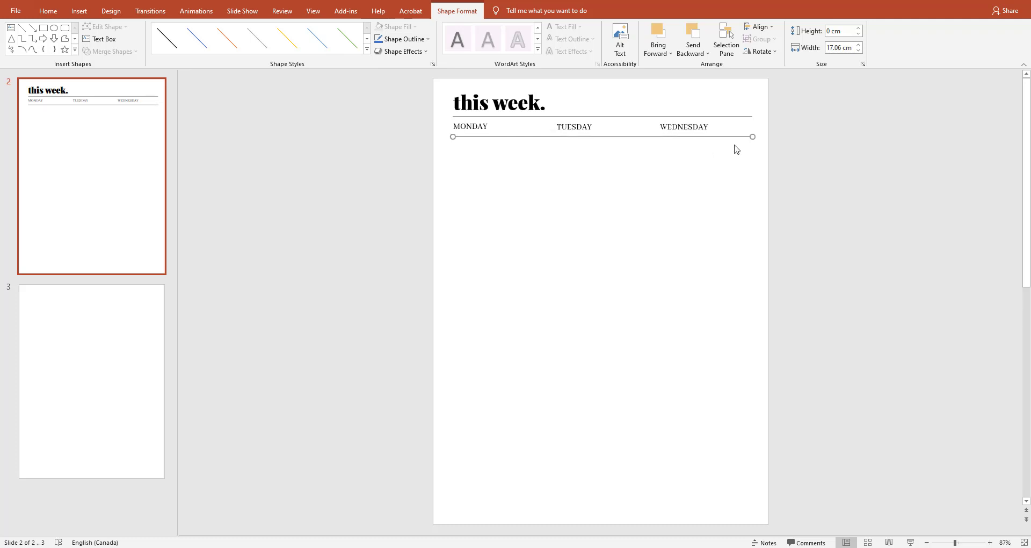
pyautogui.moveTo(754, 138); pyautogui.dragTo(571, 140)
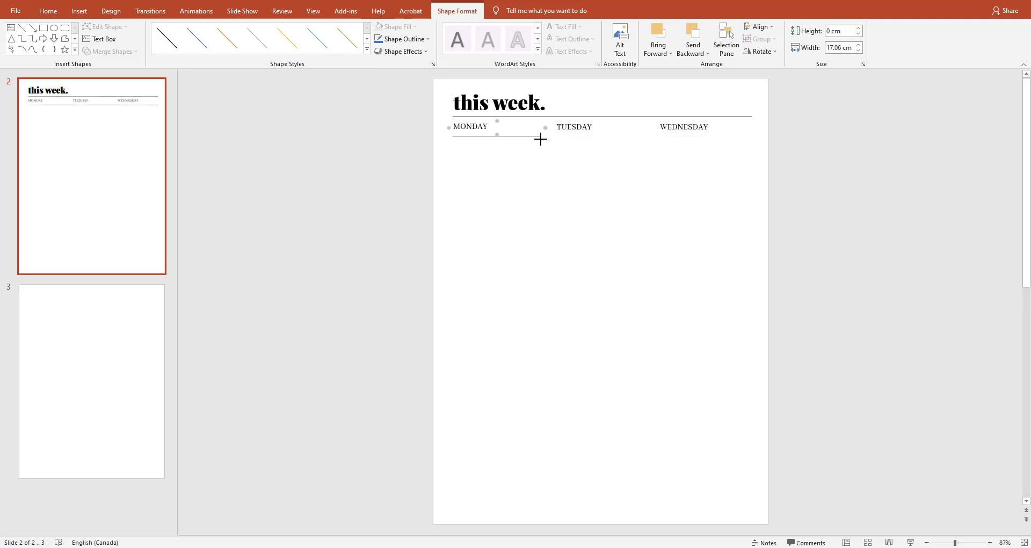
# Finish shortening the MONDAY underline and set its weight to 1 pt
pyautogui.moveTo(536, 139); pyautogui.dragTo(534, 137)
pyautogui.click(404, 42)
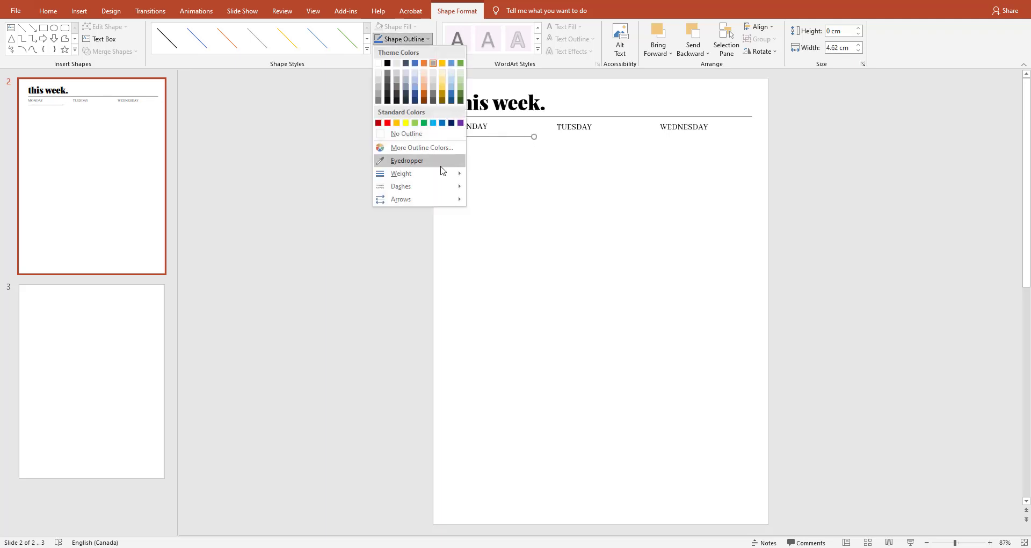
pyautogui.moveTo(424, 173)
pyautogui.click(537, 209)
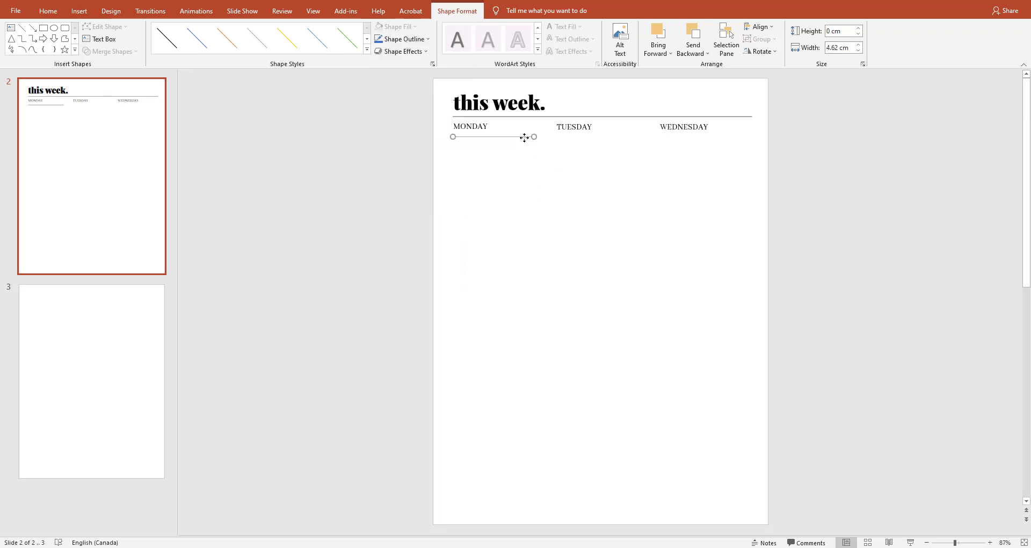
# Copy the underline under TUESDAY and WEDNESDAY, lengthening them to 4.8 cm
pyautogui.moveTo(524, 138)
pyautogui.mouseDown()
pyautogui.moveTo(617, 154)
pyautogui.moveTo(714, 146)
pyautogui.mouseUp()
pyautogui.keyDown('shift'); pyautogui.click(618, 138); pyautogui.keyUp('shift')
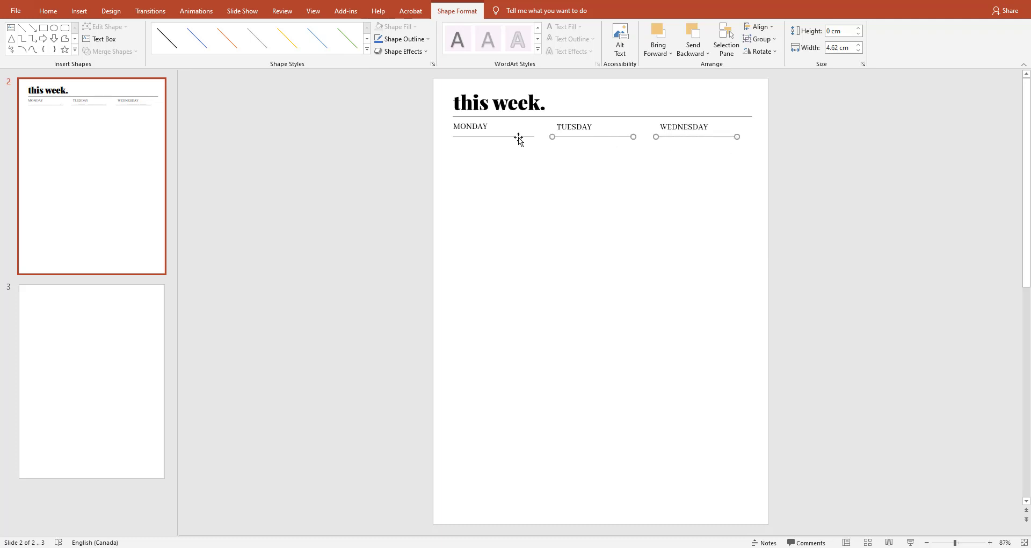
pyautogui.click(858, 46)
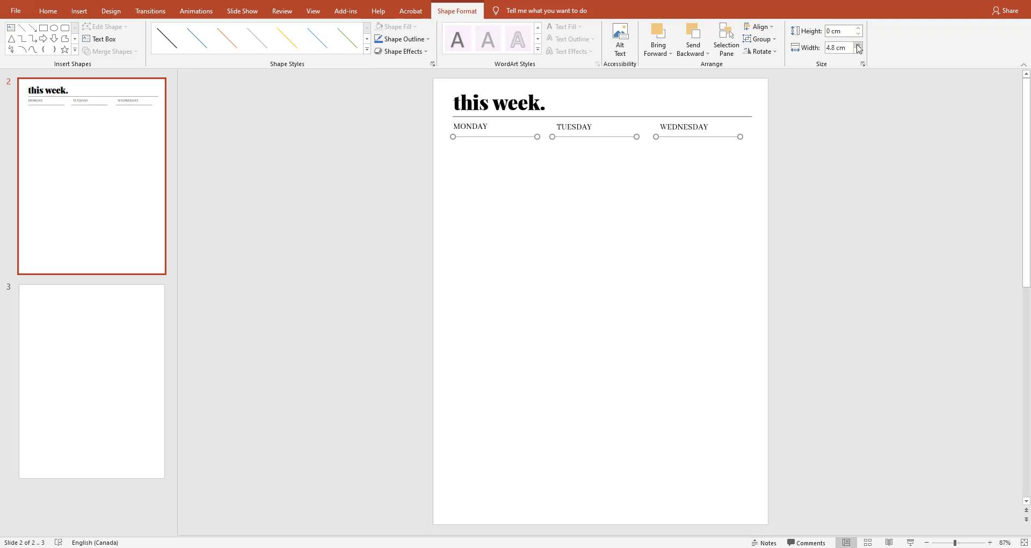
pyautogui.click(731, 168)
pyautogui.moveTo(718, 138); pyautogui.dragTo(724, 136)
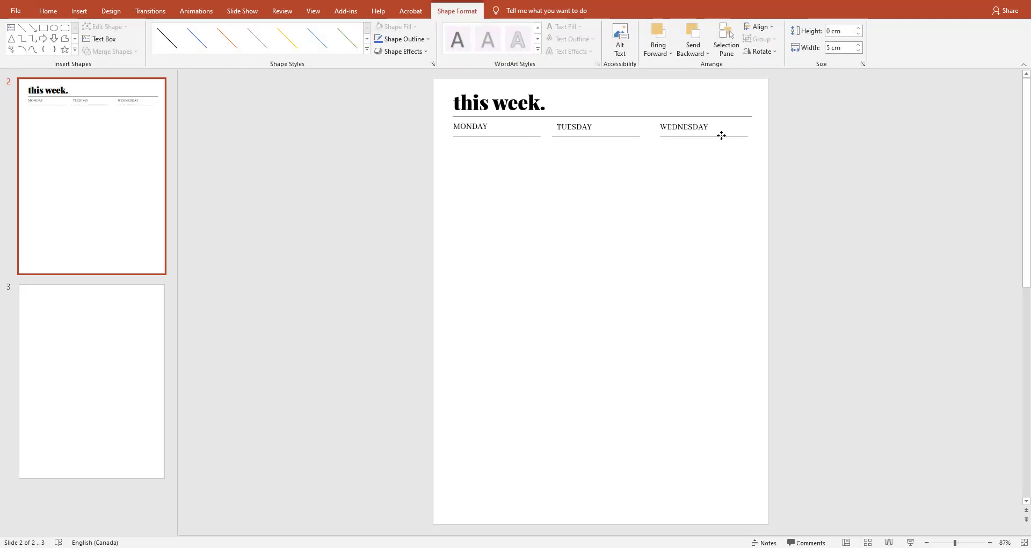
# Lengthen all three day underlines together and nudge the WEDNESDAY line into place
pyautogui.click(681, 129)
pyautogui.click(684, 172)
pyautogui.click(674, 136)
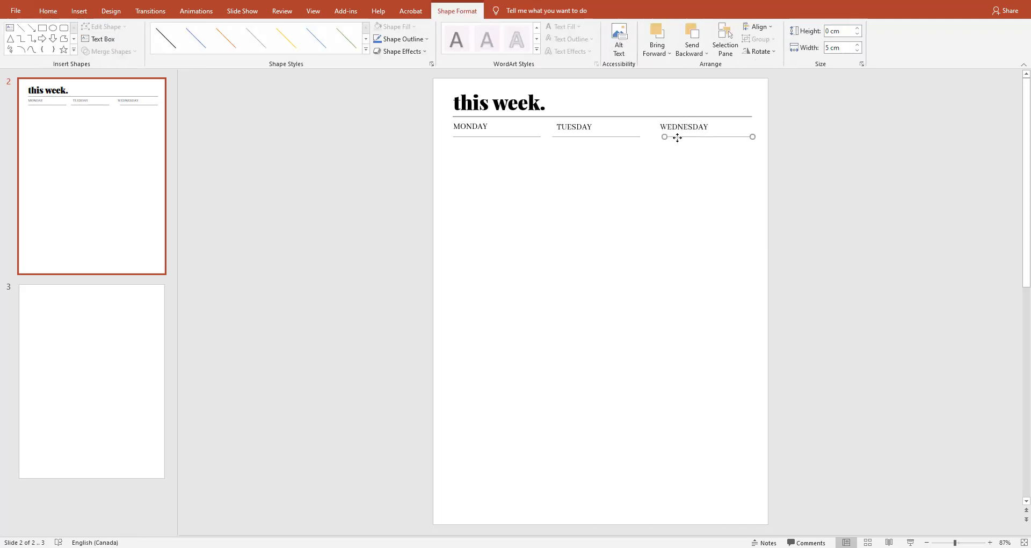
pyautogui.keyDown('shift'); pyautogui.click(617, 138); pyautogui.keyUp('shift')
pyautogui.keyDown('shift'); pyautogui.click(517, 138); pyautogui.keyUp('shift')
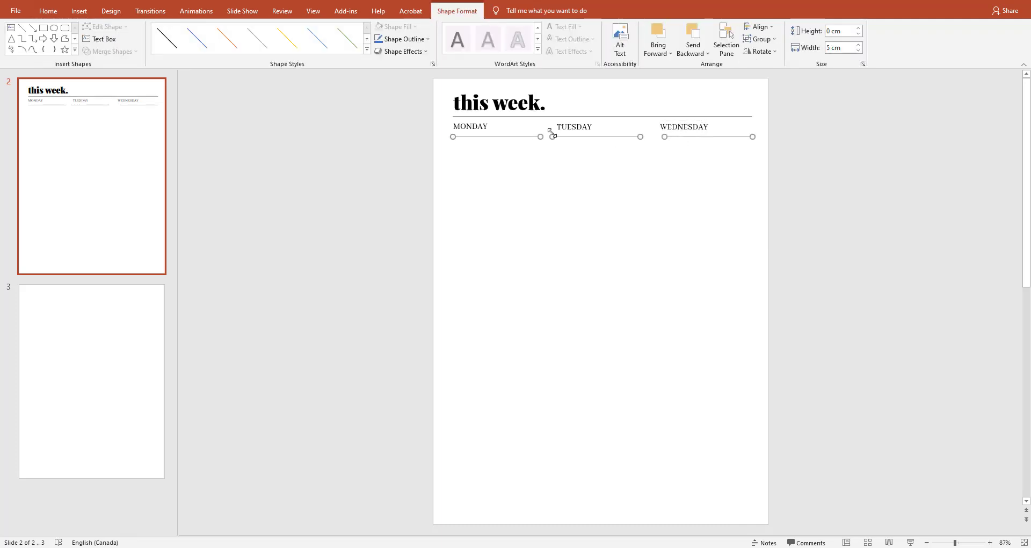
pyautogui.click(857, 46)
pyautogui.click(710, 173)
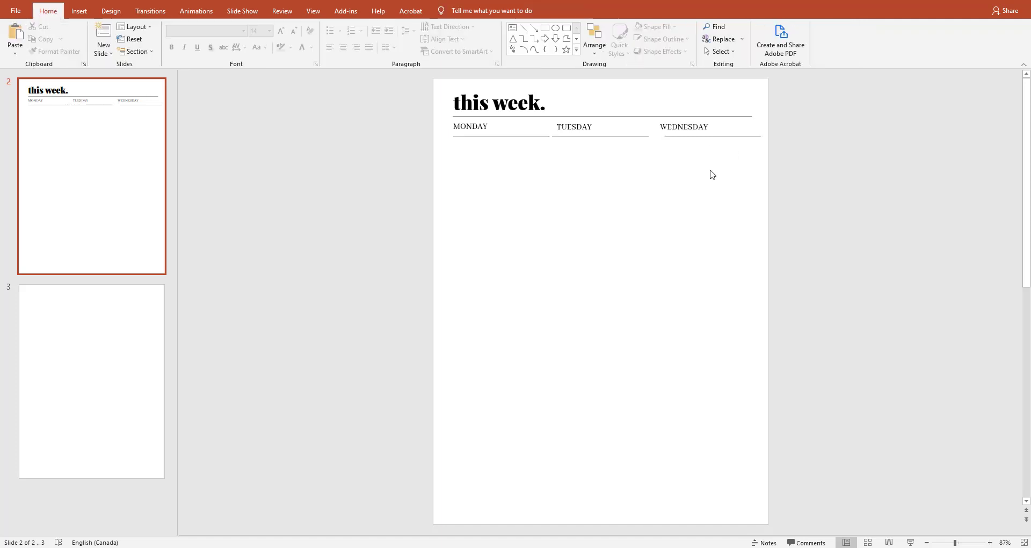
pyautogui.moveTo(710, 139); pyautogui.dragTo(704, 137)
pyautogui.click(699, 133)
pyautogui.click(626, 141)
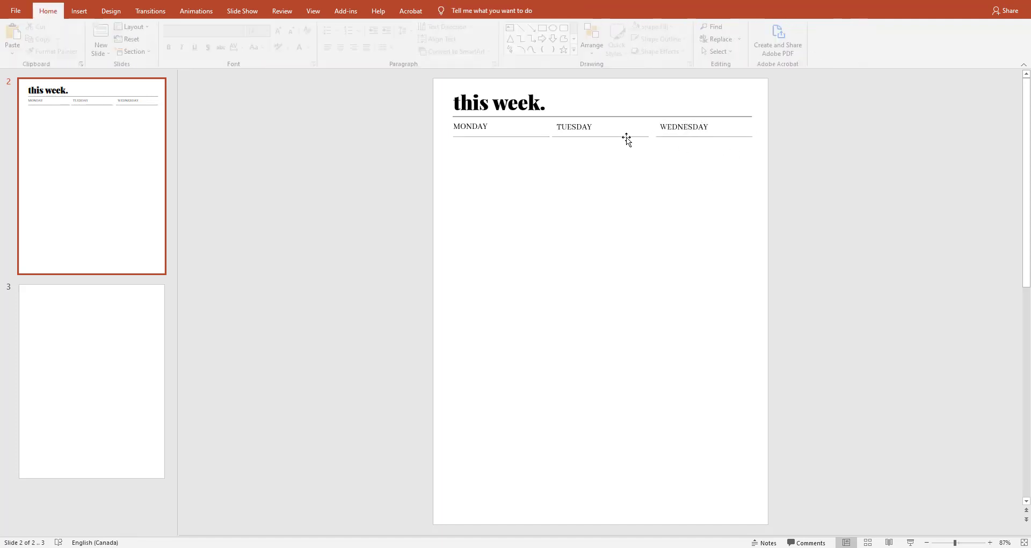
# Set all three day underlines to 5 cm wide and check each line's position
pyautogui.click(530, 138)
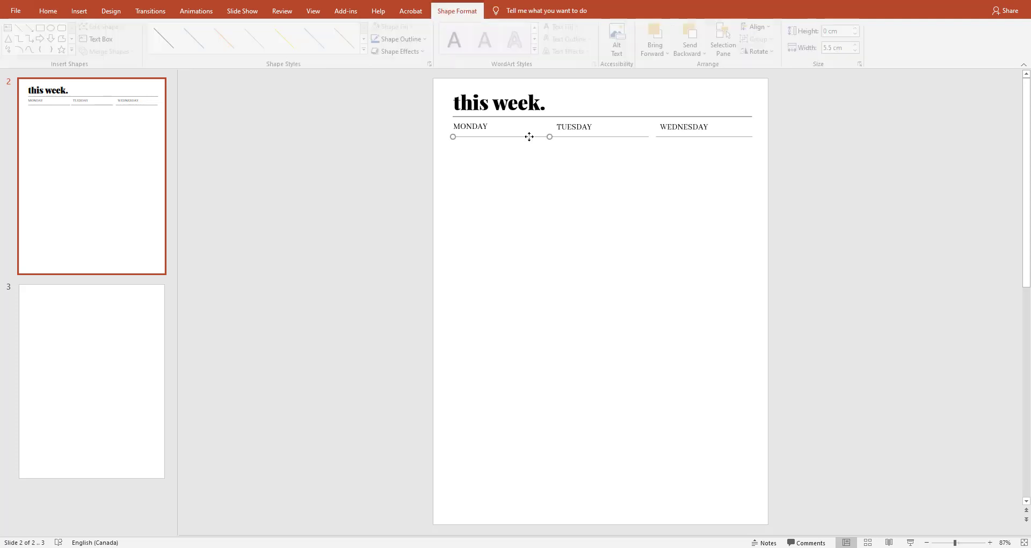
pyautogui.keyDown('shift'); pyautogui.click(613, 139); pyautogui.keyUp('shift')
pyautogui.keyDown('shift'); pyautogui.click(737, 137); pyautogui.keyUp('shift')
pyautogui.click(858, 50)
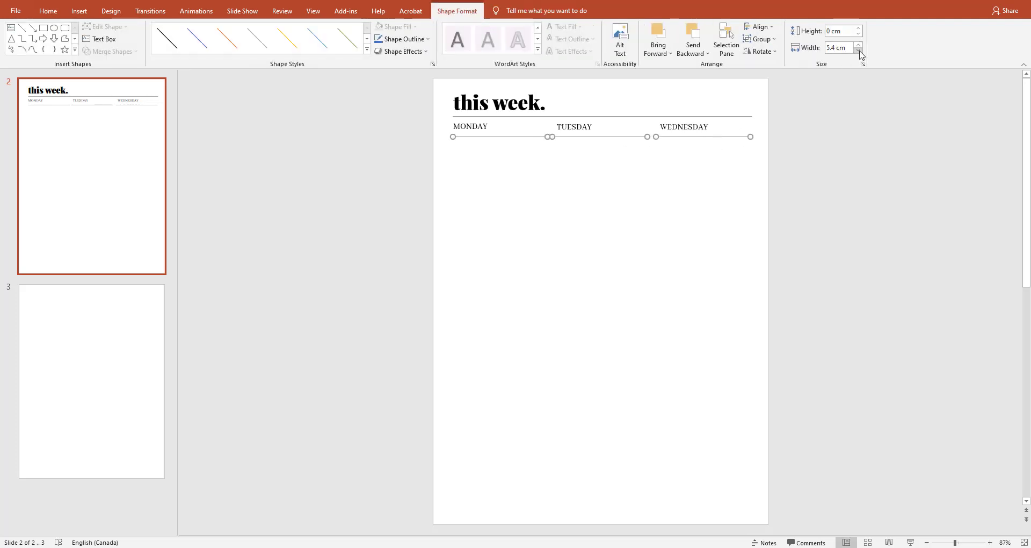
pyautogui.click(859, 50)
pyautogui.click(587, 156)
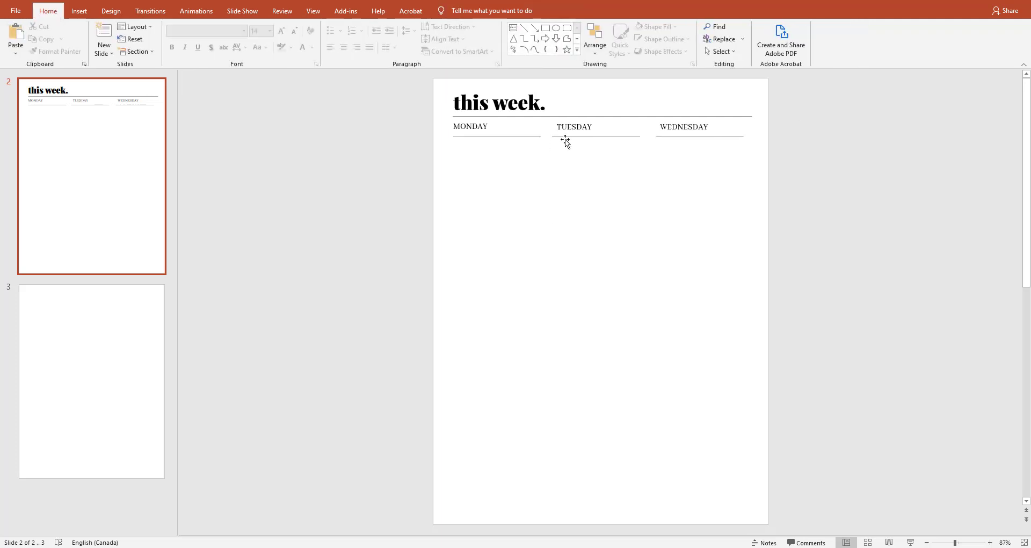
pyautogui.click(568, 139)
pyautogui.click(568, 131)
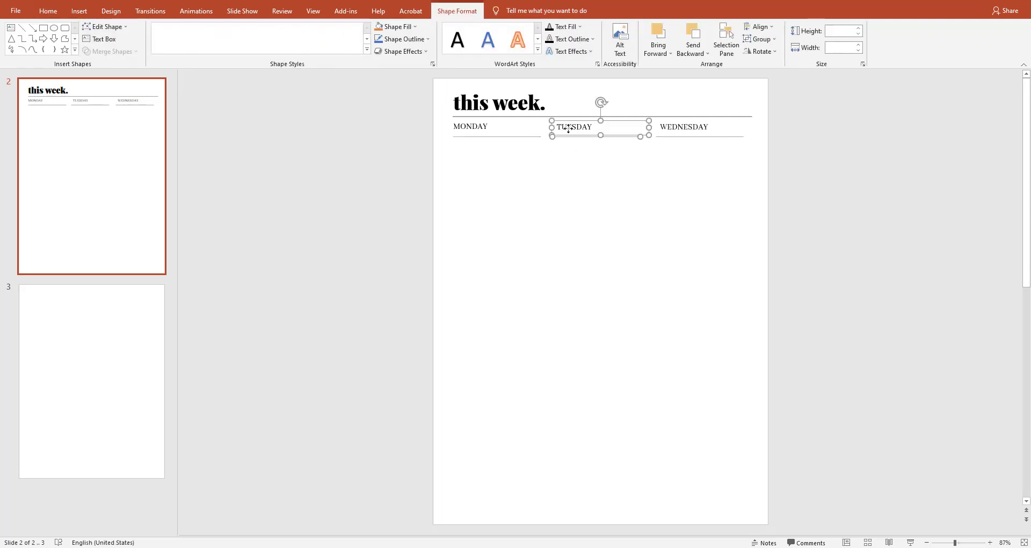
pyautogui.click(688, 141)
pyautogui.click(687, 141)
pyautogui.click(672, 208)
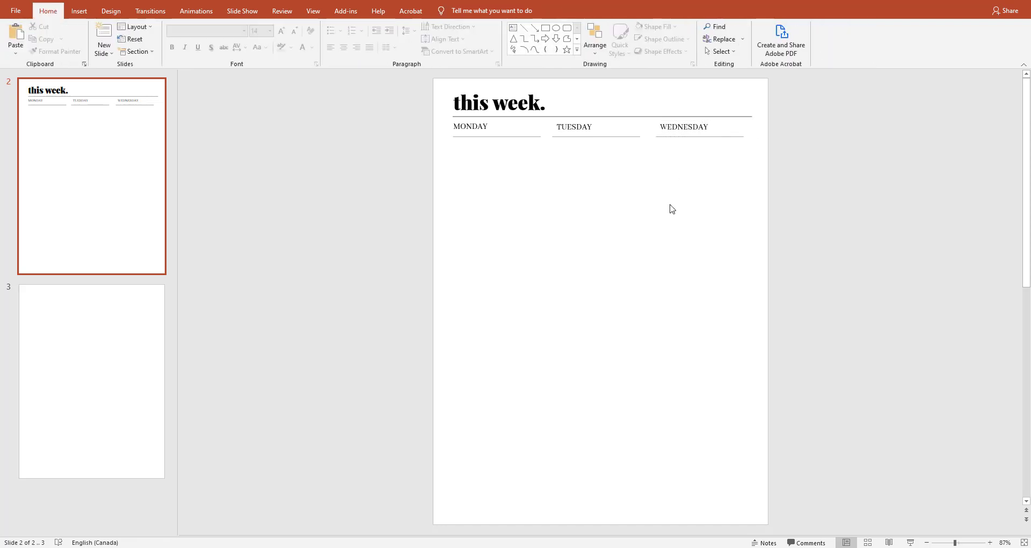
pyautogui.keyDown('shift'); pyautogui.click(584, 136); pyautogui.keyUp('shift')
# Copy the Monday, Tuesday and Wednesday lines down repeatedly to fill the page with rows
pyautogui.keyDown('shift'); pyautogui.click(697, 138); pyautogui.keyUp('shift')
pyautogui.moveTo(697, 138); pyautogui.dragTo(702, 178)
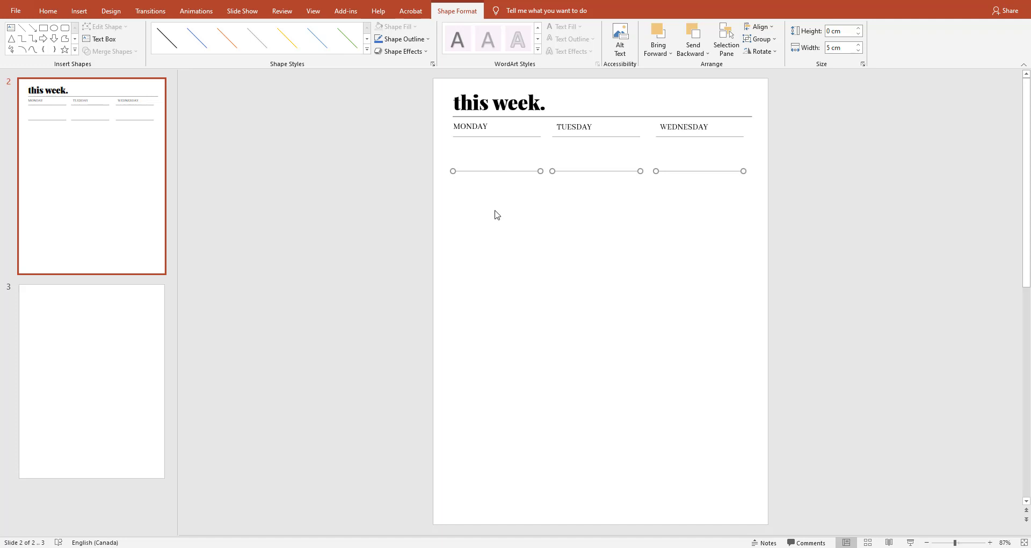
pyautogui.moveTo(509, 177); pyautogui.dragTo(510, 236)
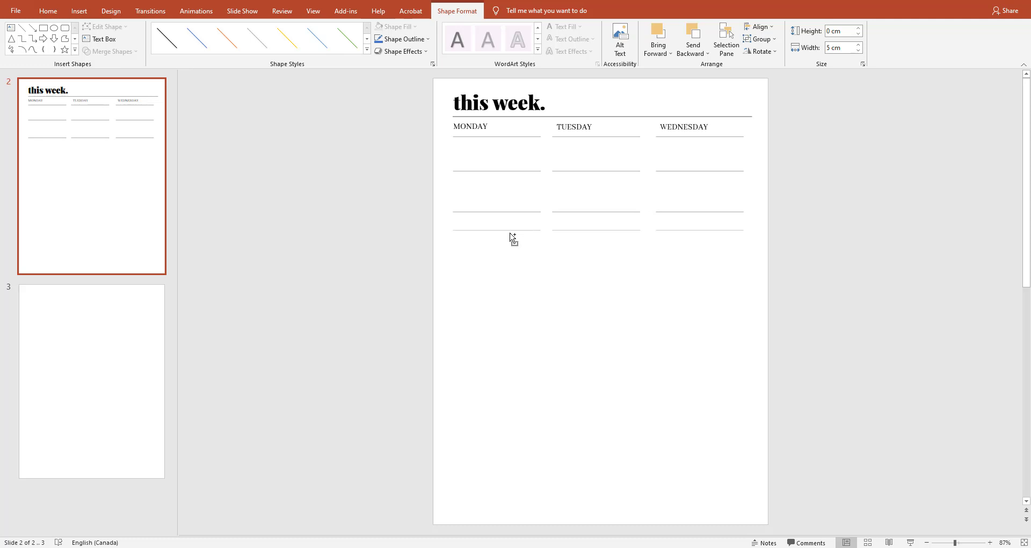
pyautogui.moveTo(510, 233); pyautogui.dragTo(512, 253)
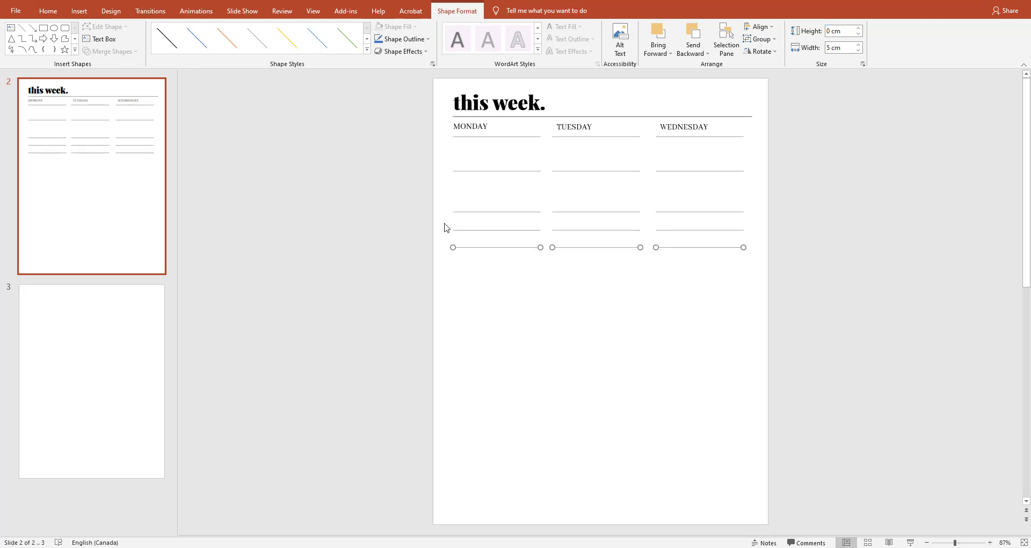
pyautogui.click(444, 220)
pyautogui.moveTo(439, 198); pyautogui.dragTo(748, 280)
pyautogui.moveTo(688, 247); pyautogui.dragTo(694, 300)
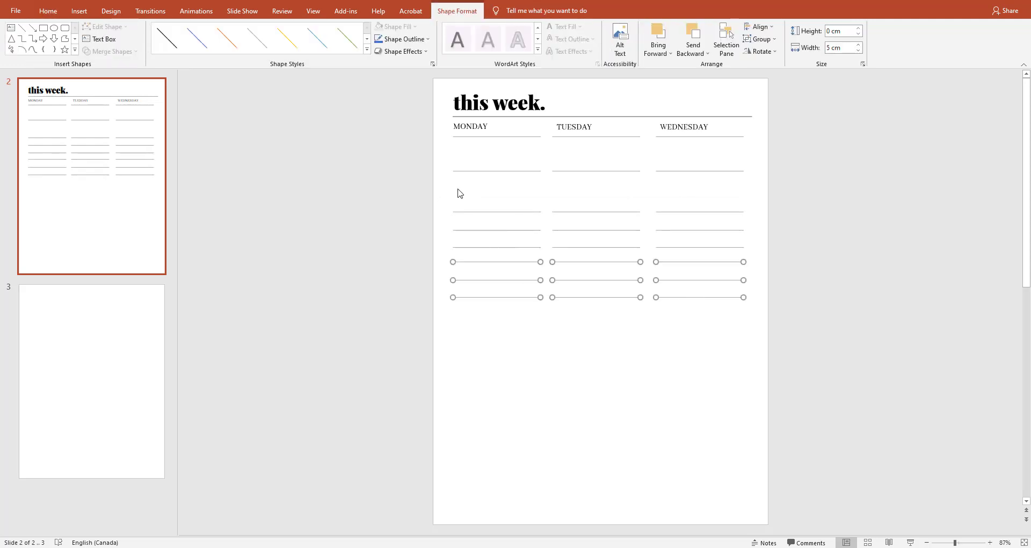
pyautogui.moveTo(443, 190); pyautogui.dragTo(737, 330)
pyautogui.moveTo(430, 189); pyautogui.dragTo(720, 344)
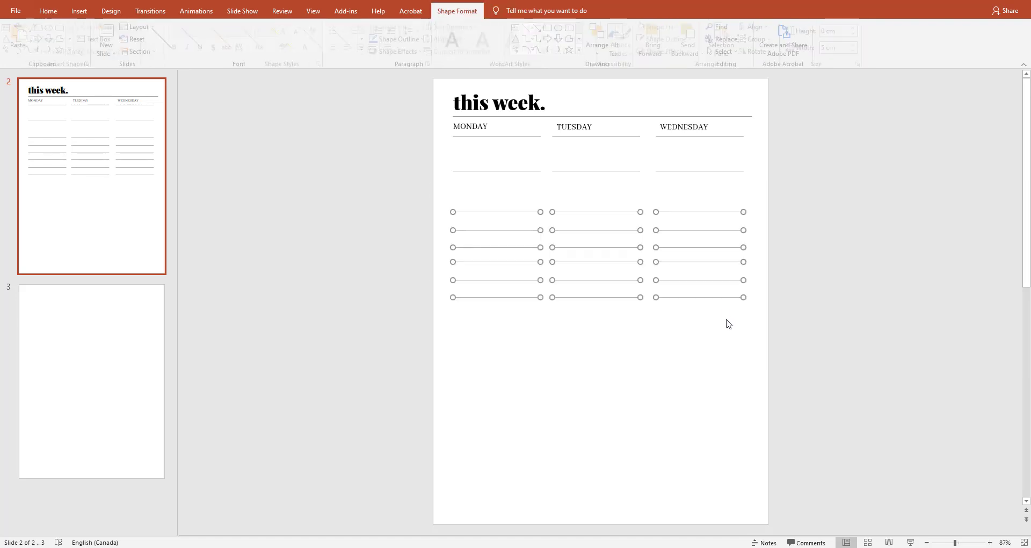
pyautogui.moveTo(714, 302); pyautogui.dragTo(728, 503)
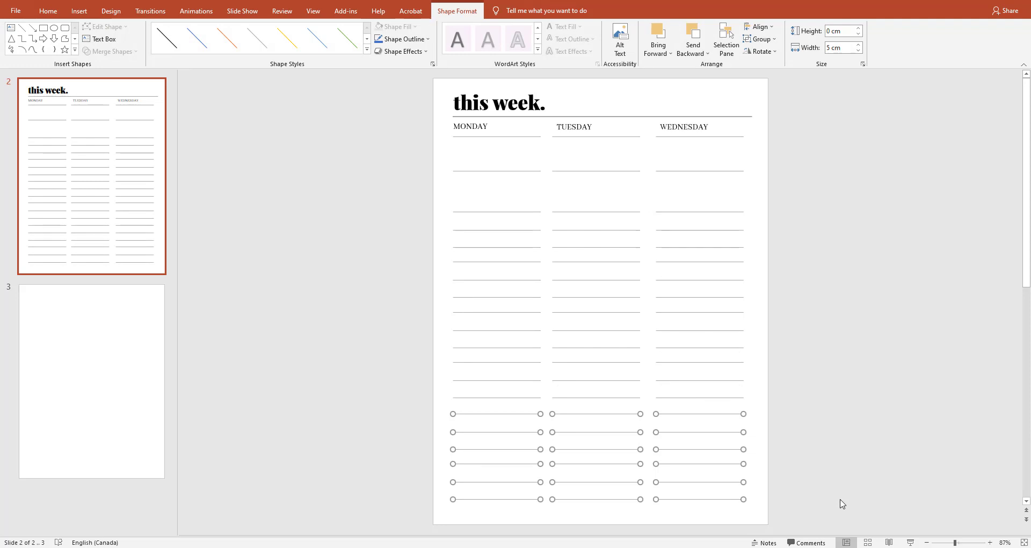
# Nudge the bottom row down, then delete the three extra rows of lines at the bottom
pyautogui.click(397, 372)
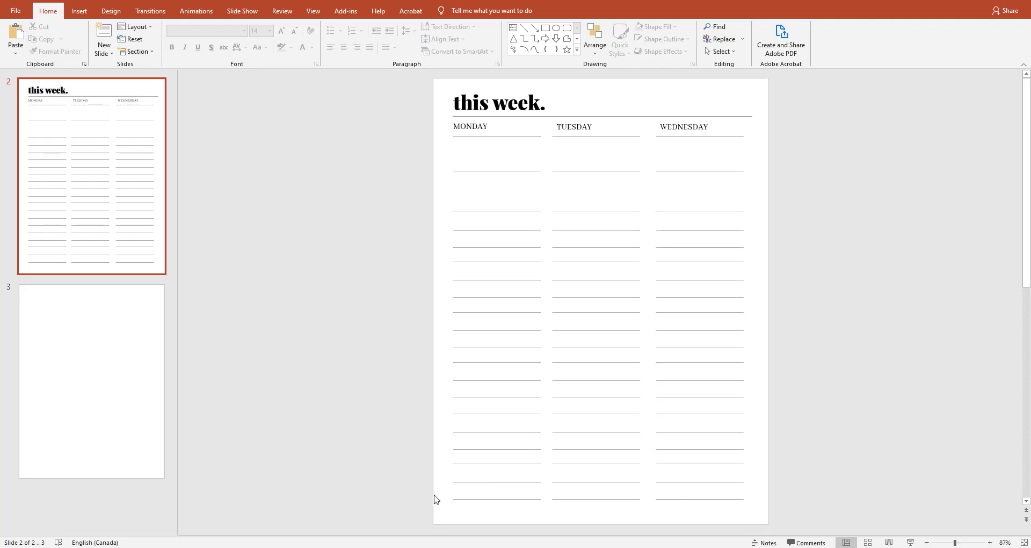
pyautogui.moveTo(434, 493)
pyautogui.mouseDown()
pyautogui.moveTo(775, 513)
pyautogui.moveTo(723, 504)
pyautogui.mouseUp()
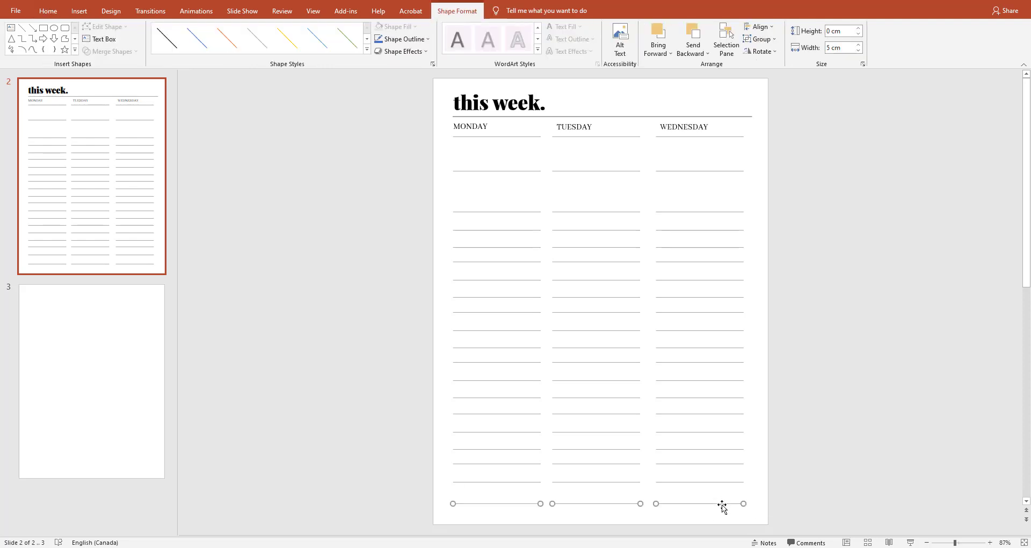
pyautogui.click(438, 470)
pyautogui.moveTo(440, 458)
pyautogui.mouseDown()
pyautogui.moveTo(701, 516)
pyautogui.moveTo(758, 517)
pyautogui.mouseUp()
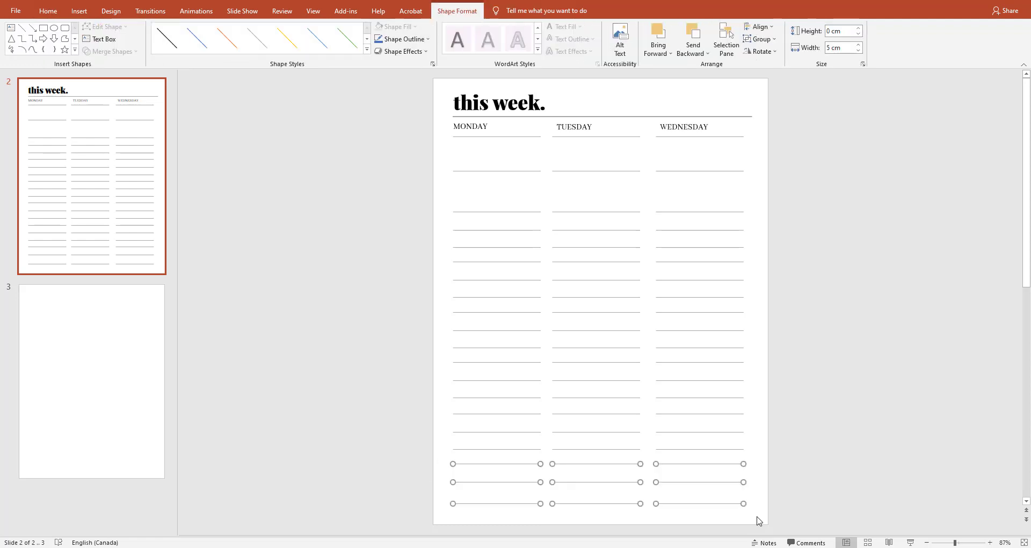
pyautogui.press('Delete')
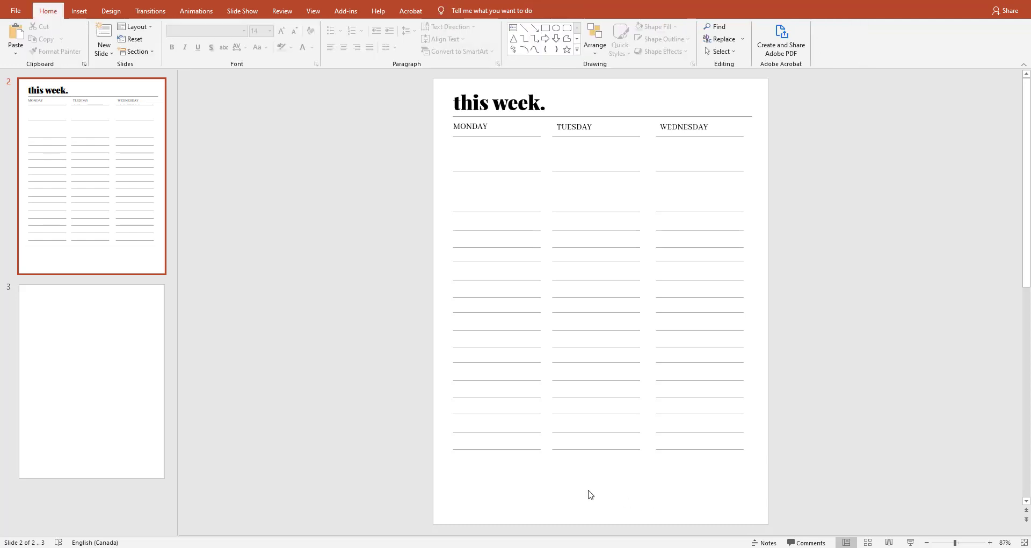
# Copy the MONDAY heading onto the first hourly line, change it to 6, and narrow it to 1.65 cm
pyautogui.click(474, 132)
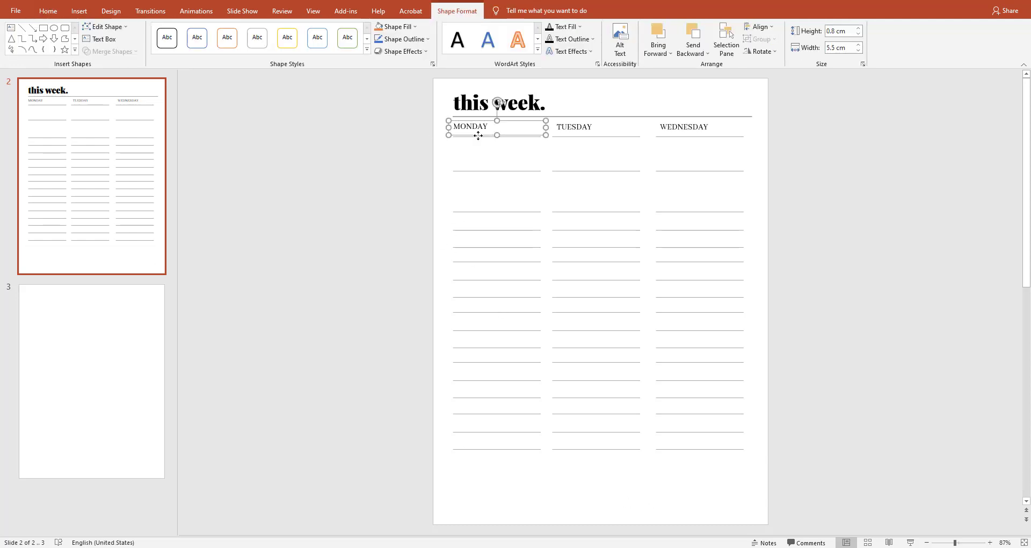
pyautogui.moveTo(477, 134); pyautogui.dragTo(485, 215)
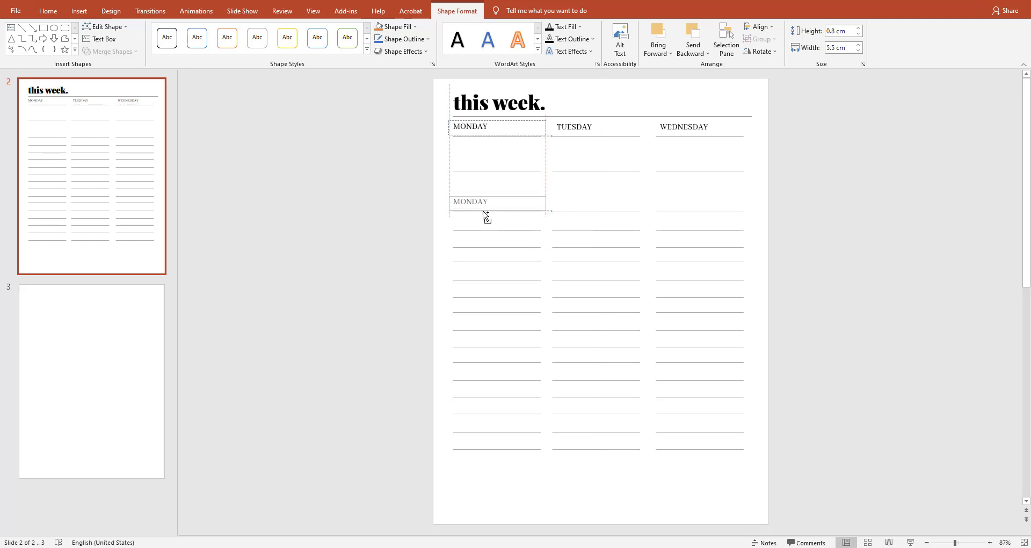
pyautogui.moveTo(483, 211); pyautogui.dragTo(484, 230)
pyautogui.doubleClick(483, 221)
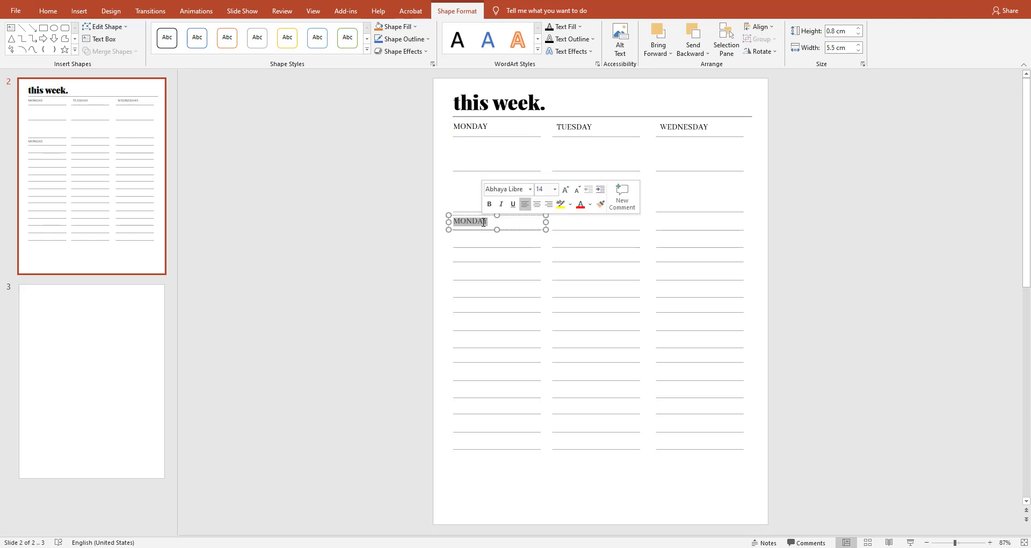
pyautogui.write('6')
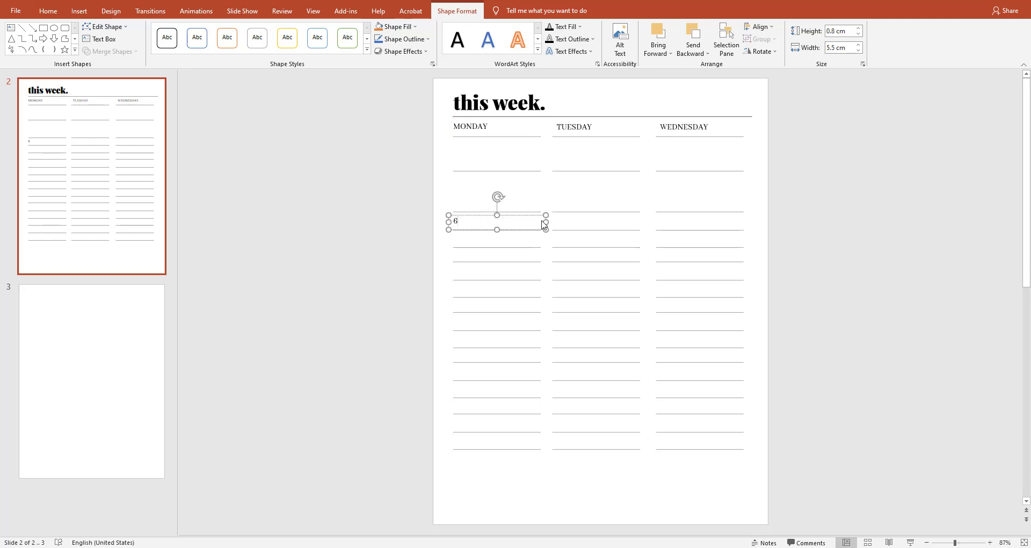
pyautogui.moveTo(544, 226); pyautogui.dragTo(479, 222)
pyautogui.scroll(3, 472, 234)
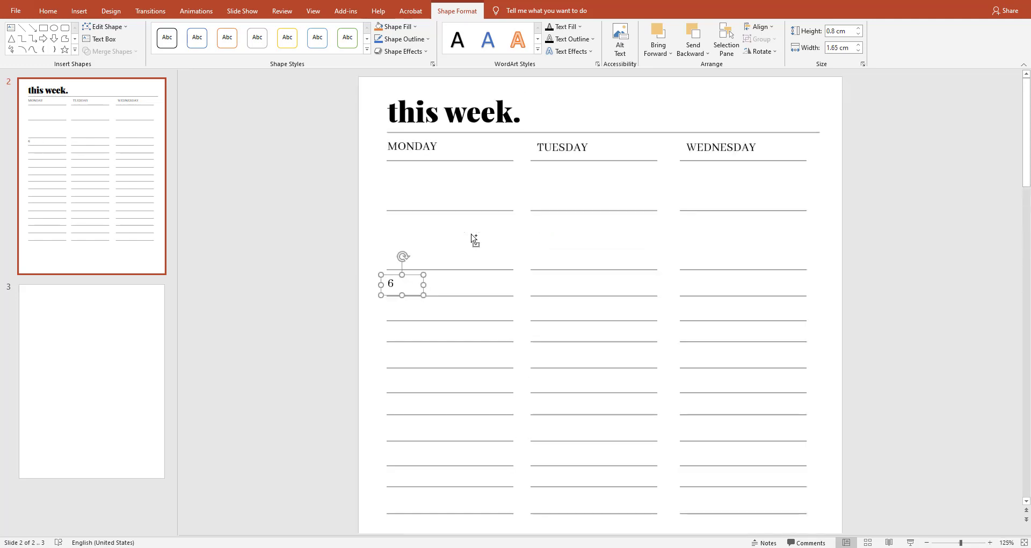
pyautogui.scroll(-2, 462, 252)
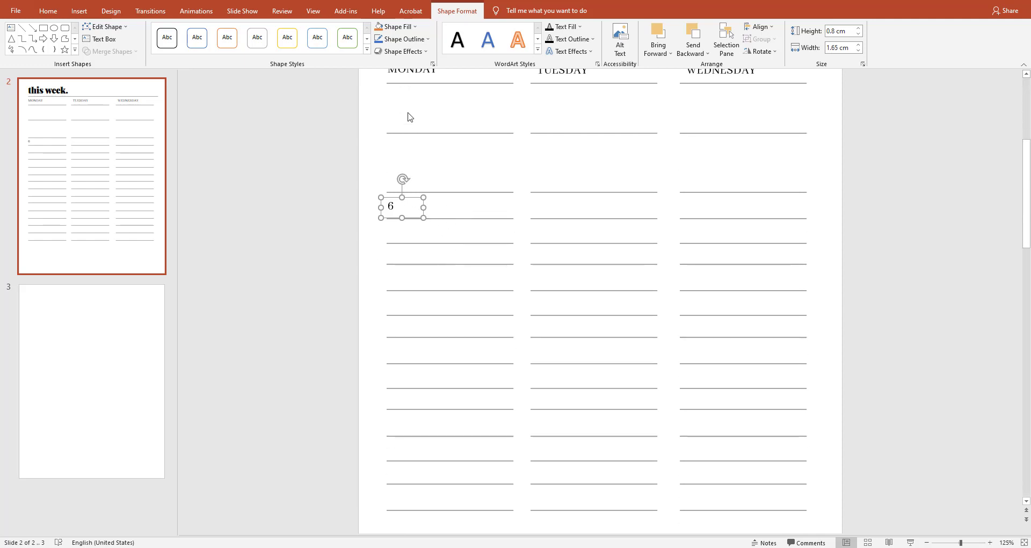
pyautogui.click(414, 116)
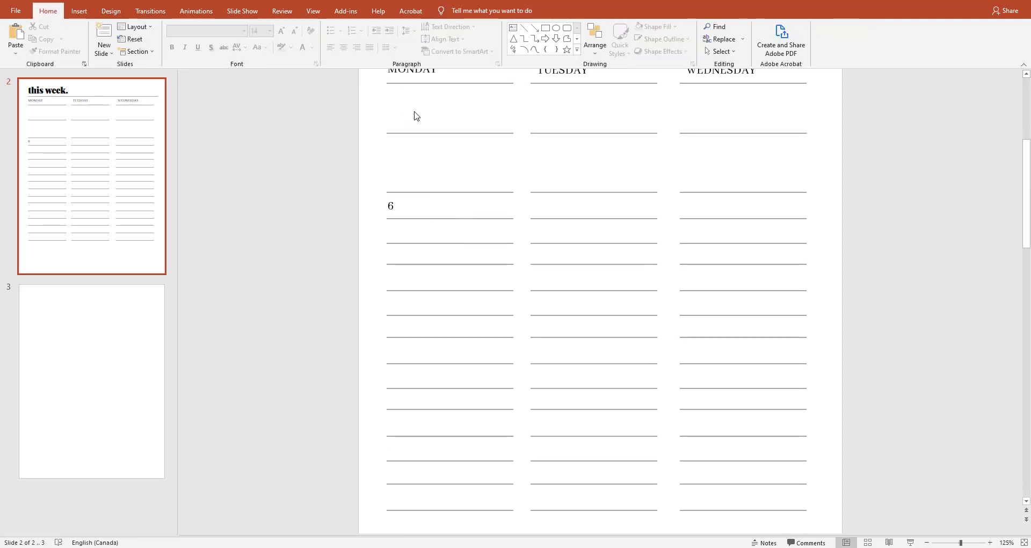
pyautogui.scroll(1, 754, 234)
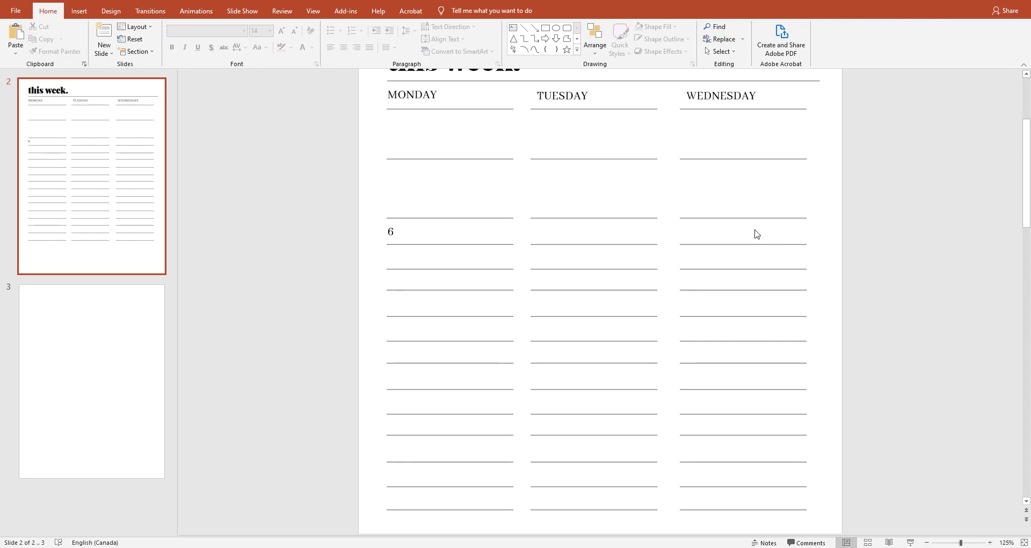
pyautogui.click(440, 99)
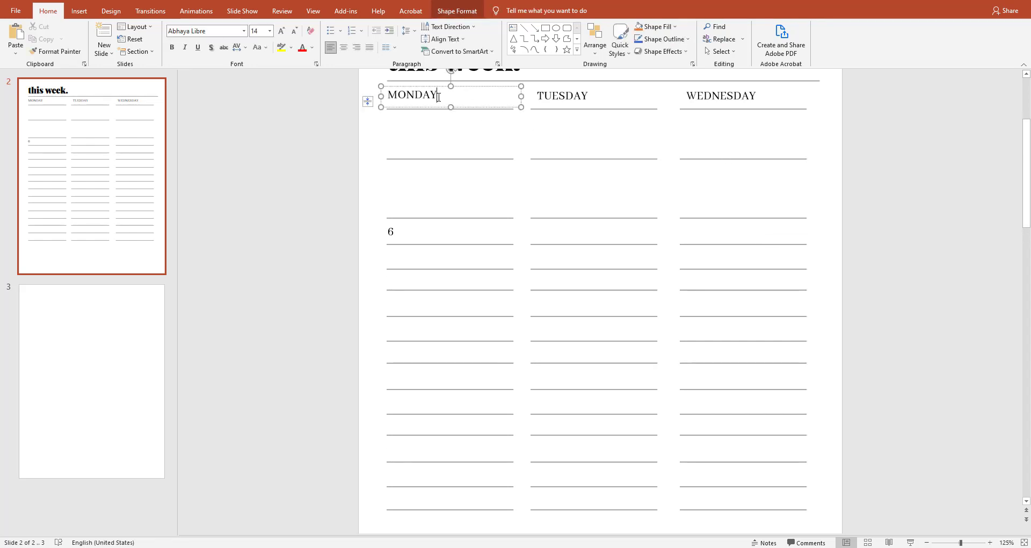
pyautogui.click(552, 109)
pyautogui.scroll(-3, 563, 161)
# Move the Tuesday and Wednesday line columns slightly right to widen the gap after Monday
pyautogui.press('alt')
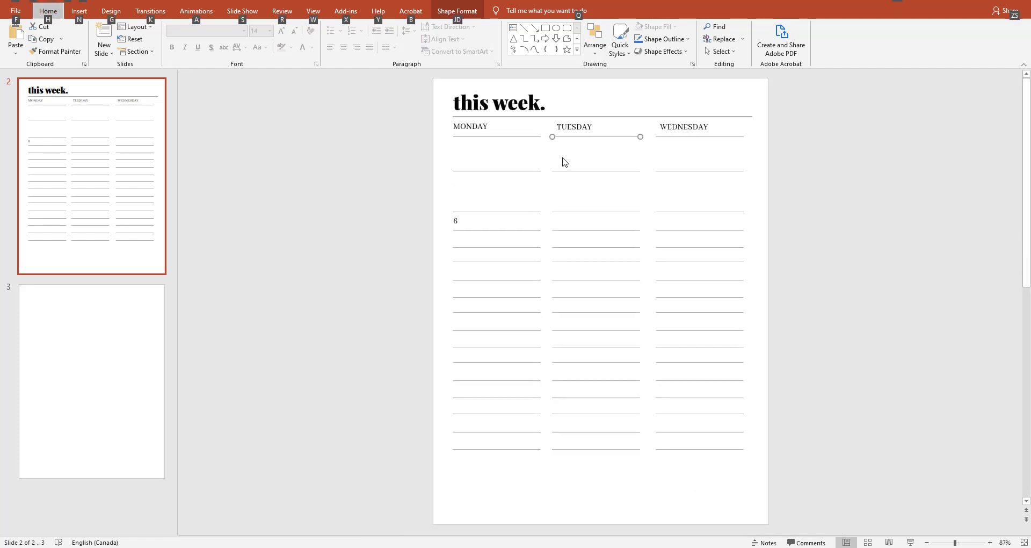
pyautogui.moveTo(545, 154); pyautogui.dragTo(755, 487)
pyautogui.moveTo(702, 136); pyautogui.dragTo(709, 135)
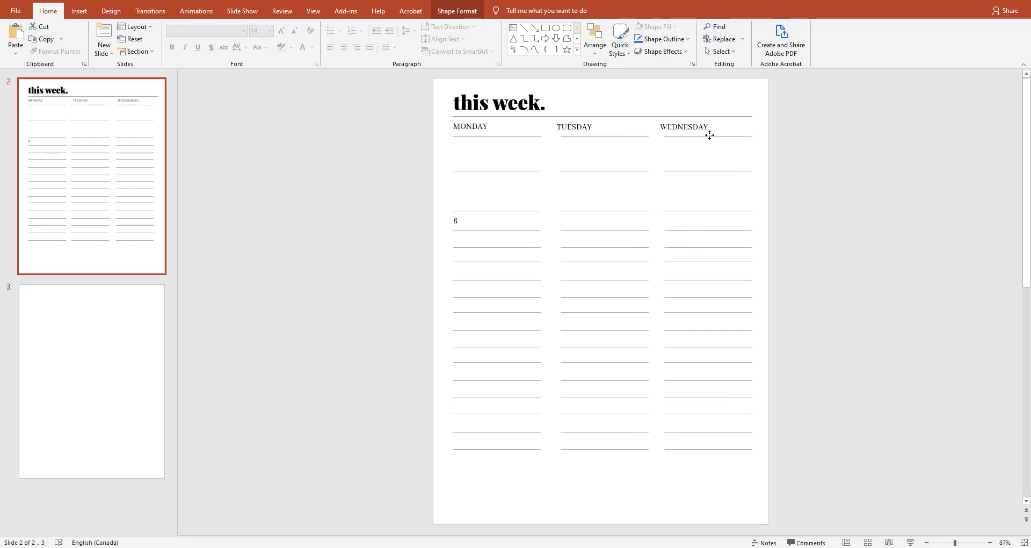
pyautogui.moveTo(709, 135); pyautogui.dragTo(706, 135)
pyautogui.click(800, 168)
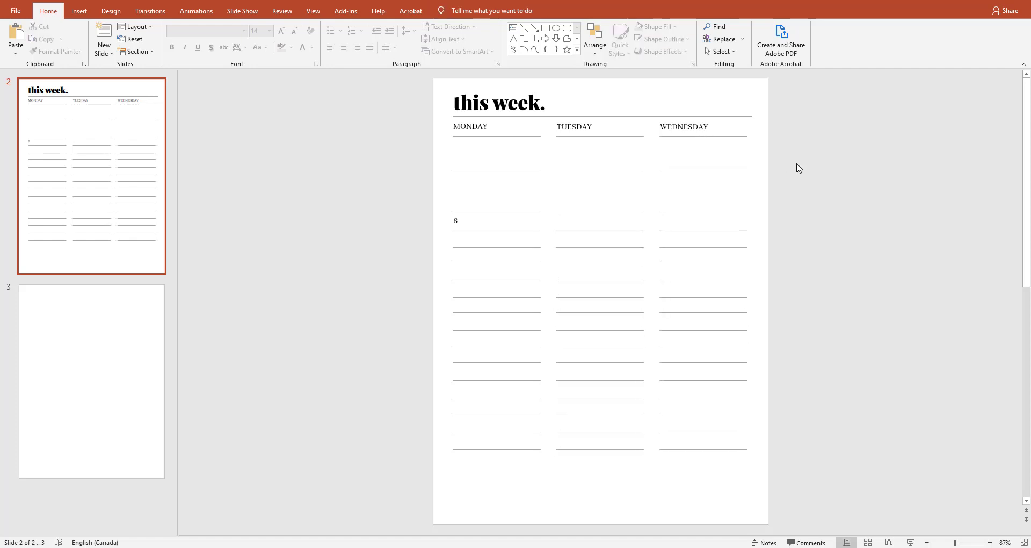
# Copy the 6 hour label down the Monday lines and renumber the copies 7, 8 and 9
pyautogui.scroll(6, 490, 271)
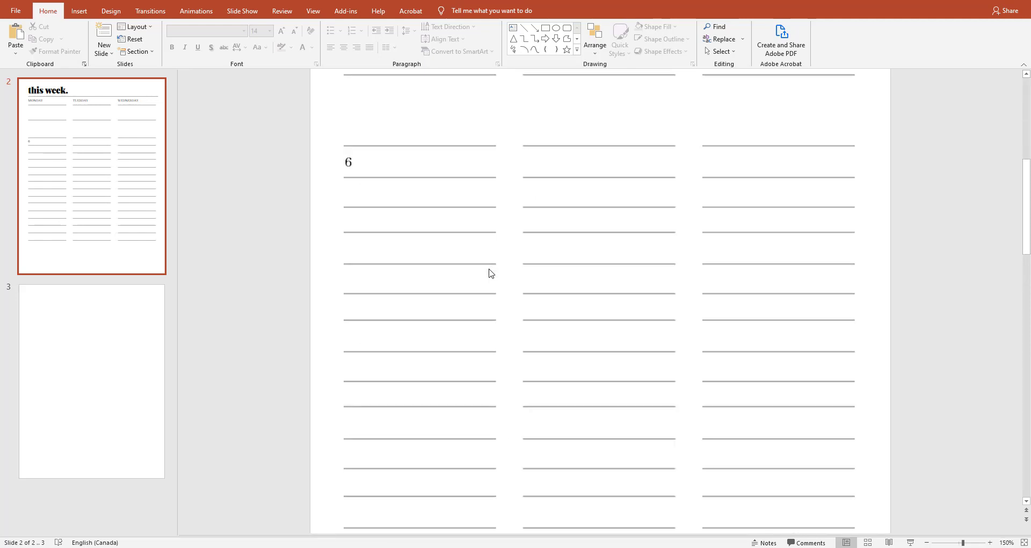
pyautogui.click(356, 166)
pyautogui.moveTo(382, 157); pyautogui.dragTo(380, 191)
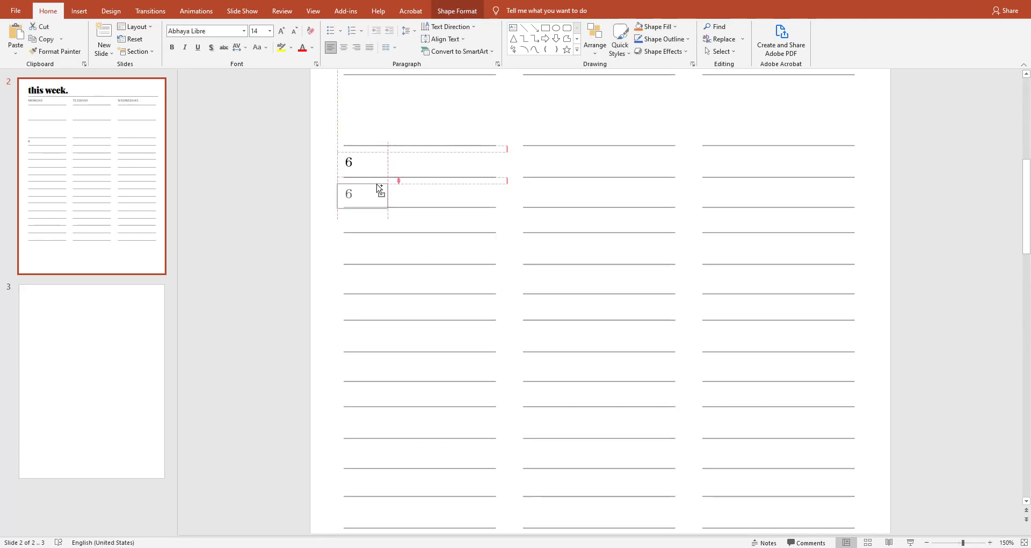
pyautogui.doubleClick(346, 195)
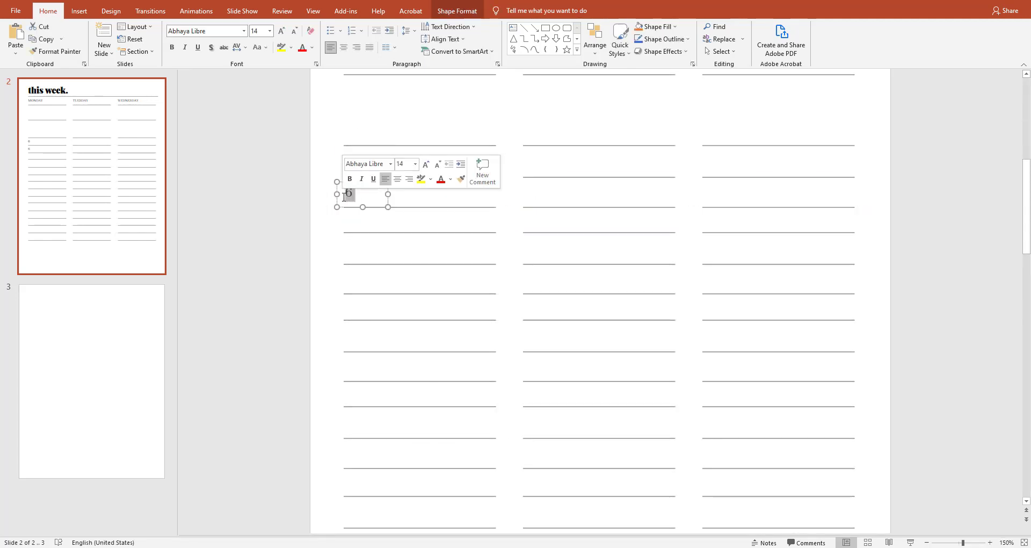
pyautogui.write('7')
pyautogui.keyDown('shift'); pyautogui.click(348, 161); pyautogui.keyUp('shift')
pyautogui.moveTo(355, 202); pyautogui.dragTo(355, 244)
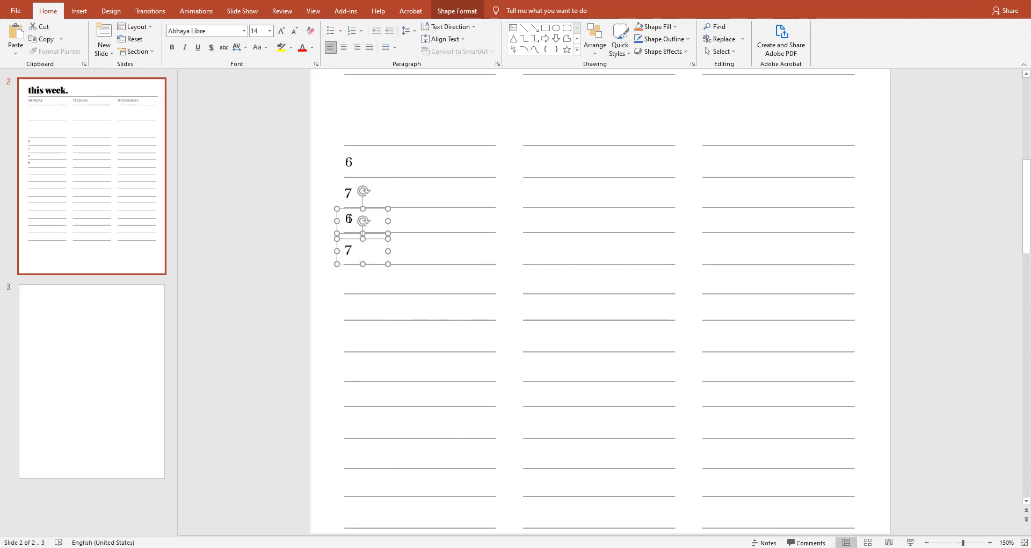
pyautogui.doubleClick(349, 220)
pyautogui.write('8')
pyautogui.doubleClick(348, 251)
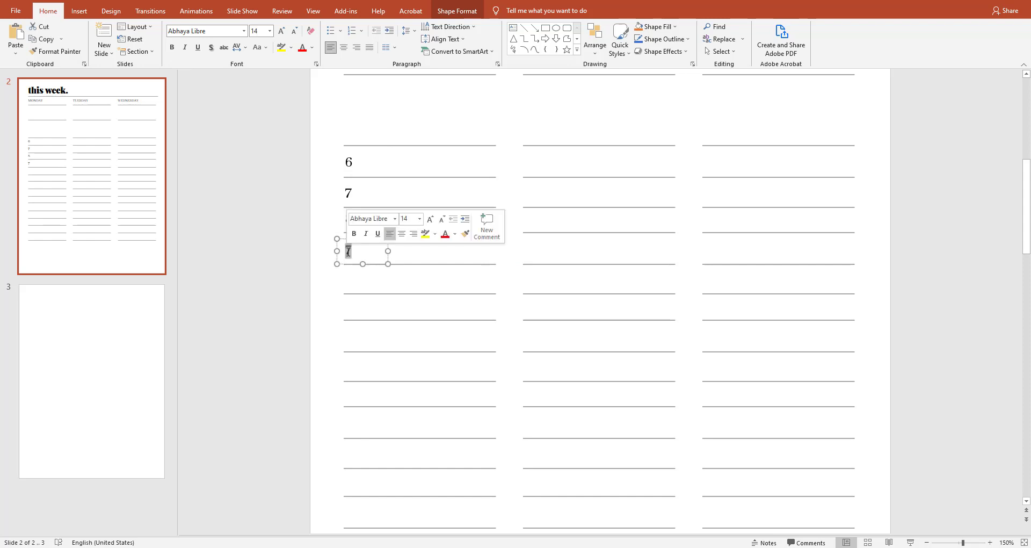
pyautogui.write('9')
# Copy labels 6–9 further down the column and renumber them 10, 11 and 12
pyautogui.keyDown('shift'); pyautogui.click(349, 220); pyautogui.keyUp('shift')
pyautogui.keyDown('shift'); pyautogui.click(350, 186); pyautogui.keyUp('shift')
pyautogui.keyDown('shift'); pyautogui.click(349, 162); pyautogui.keyUp('shift')
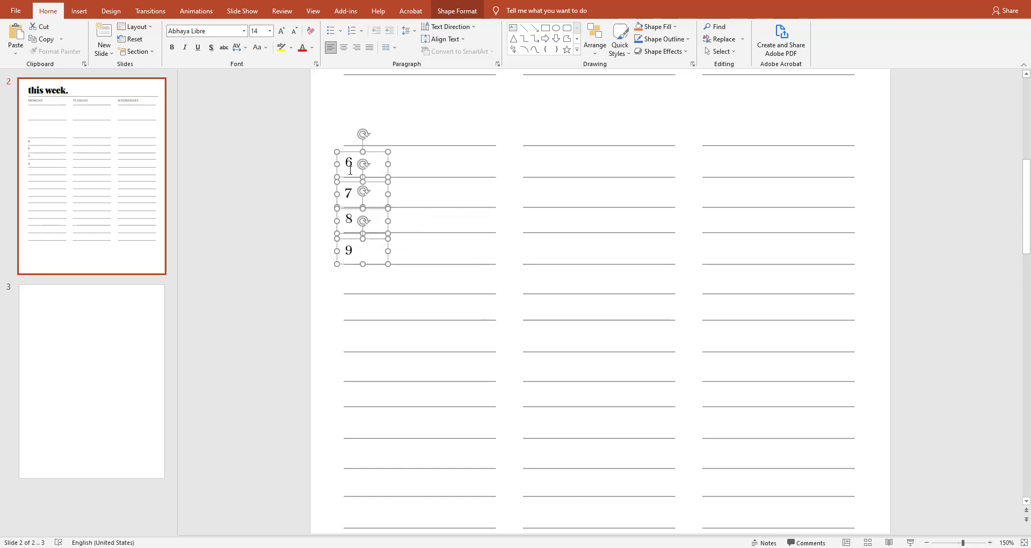
pyautogui.moveTo(352, 171)
pyautogui.mouseDown()
pyautogui.moveTo(364, 298)
pyautogui.moveTo(357, 291)
pyautogui.moveTo(357, 412)
pyautogui.mouseUp()
pyautogui.doubleClick(344, 281)
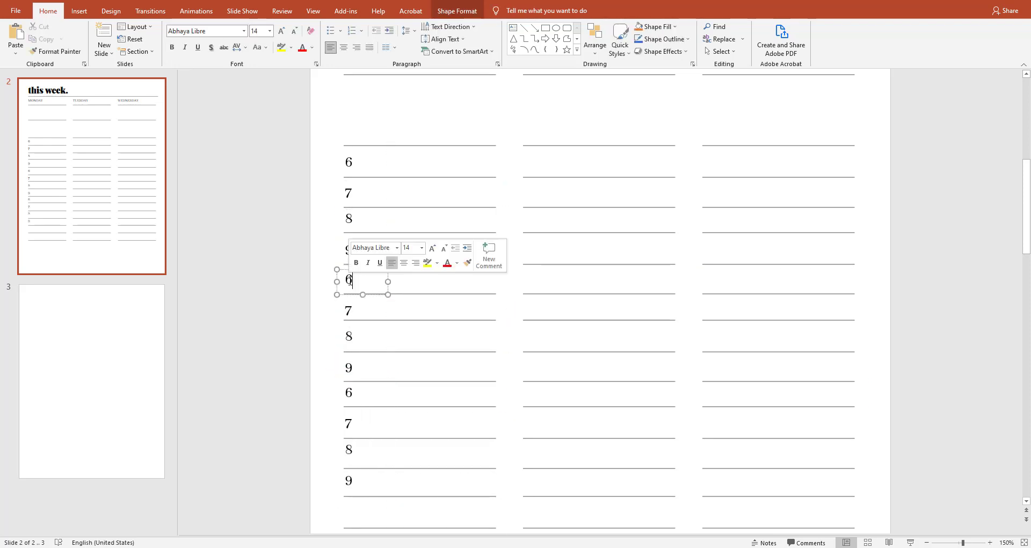
pyautogui.write('10')
pyautogui.doubleClick(349, 311)
pyautogui.write('10')
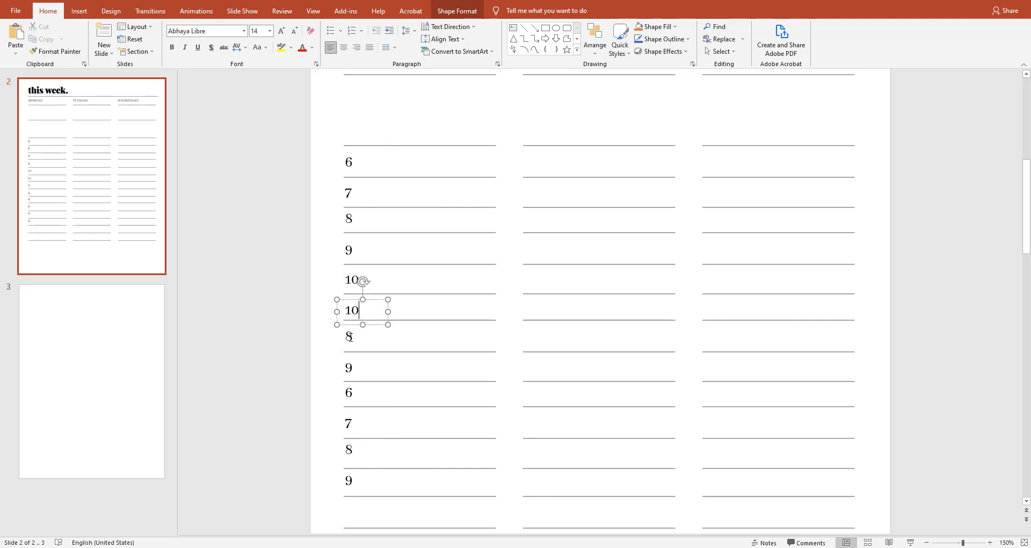
pyautogui.write('1')
pyautogui.click(350, 337)
pyautogui.write('12')
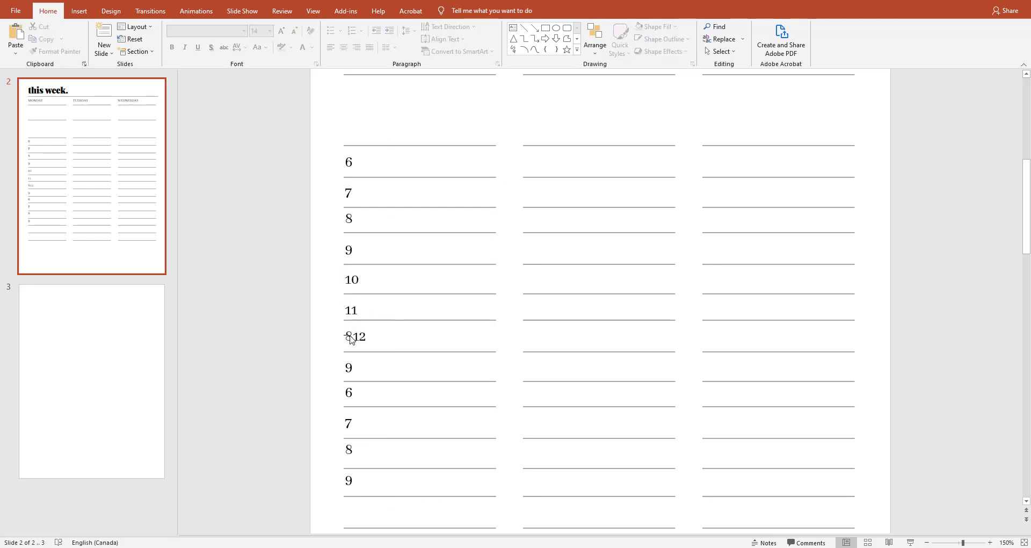
pyautogui.doubleClick(350, 337)
pyautogui.write('12')
# Renumber the next hour labels down the column as 1, 2, 3, 4 and 5
pyautogui.doubleClick(348, 367)
pyautogui.write('1')
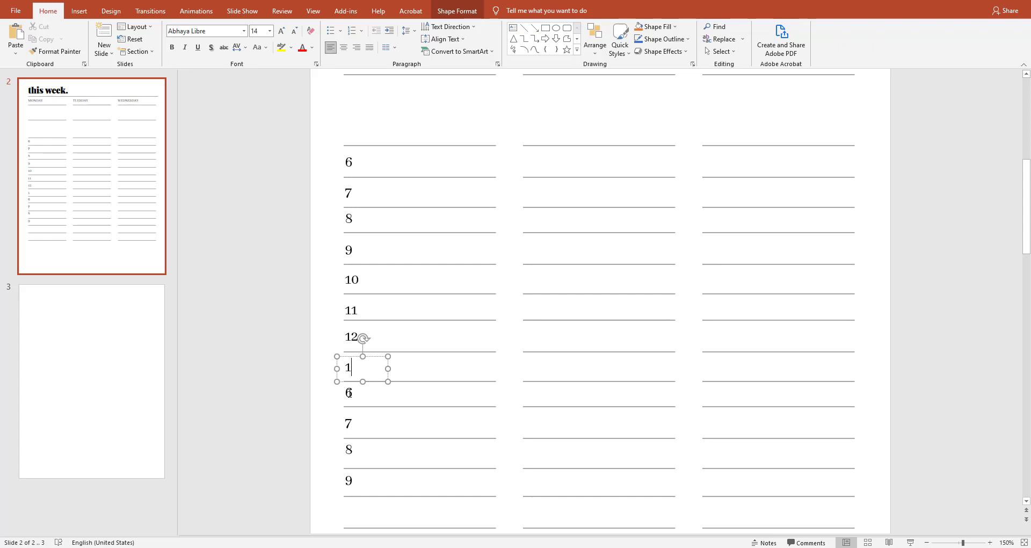
pyautogui.doubleClick(350, 393)
pyautogui.write('2')
pyautogui.doubleClick(348, 424)
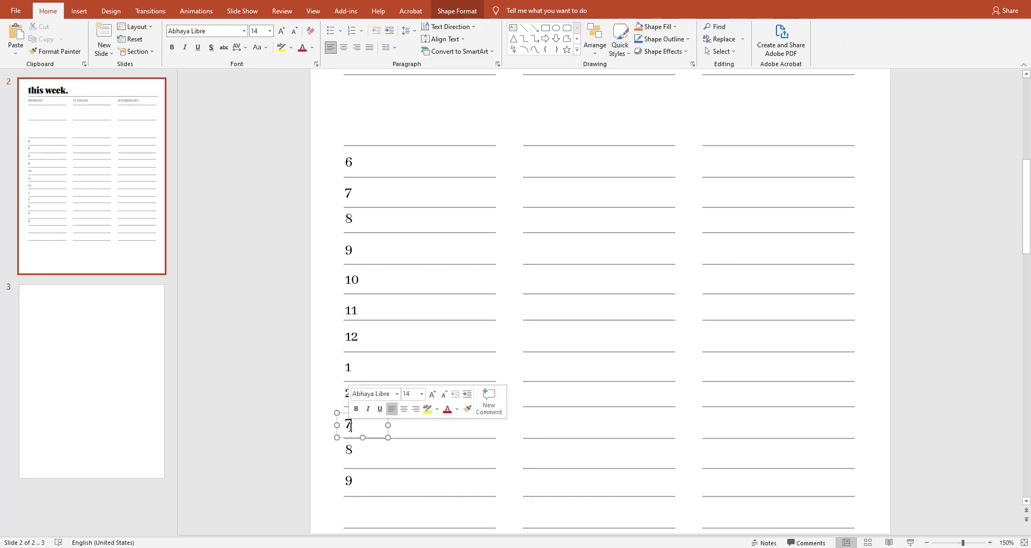
pyautogui.write('3')
pyautogui.doubleClick(349, 449)
pyautogui.write('4')
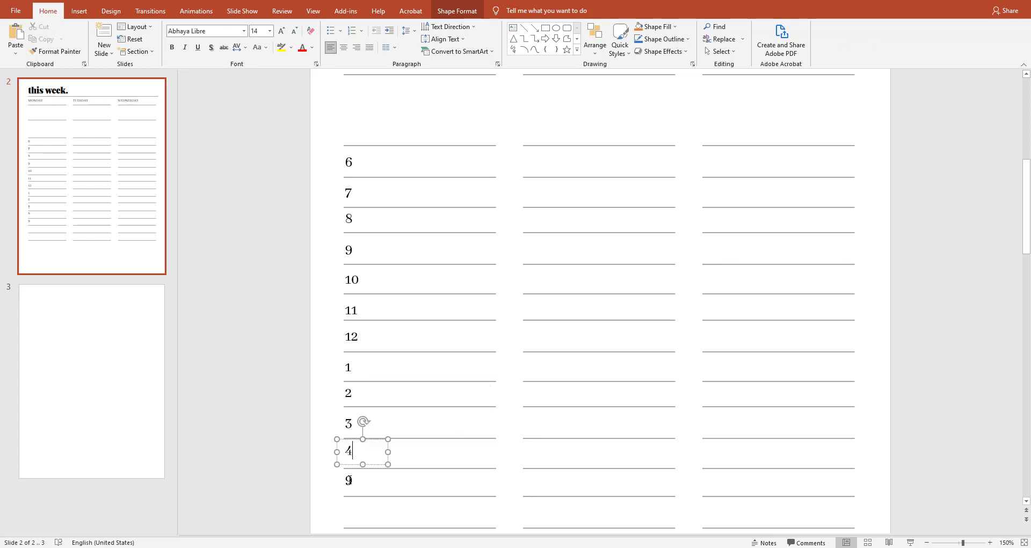
pyautogui.doubleClick(349, 481)
pyautogui.write('5')
# Copy the 4 and 5 labels below the last row and renumber them 6 and 7
pyautogui.scroll(-3, 351, 337)
pyautogui.keyDown('shift'); pyautogui.click(350, 337); pyautogui.keyUp('shift')
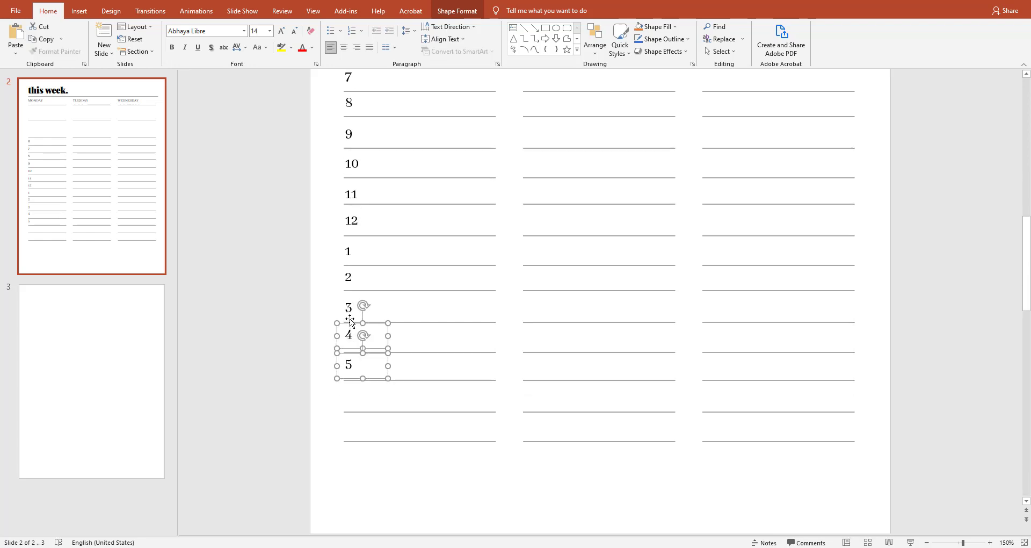
pyautogui.keyDown('shift'); pyautogui.click(349, 304); pyautogui.keyUp('shift')
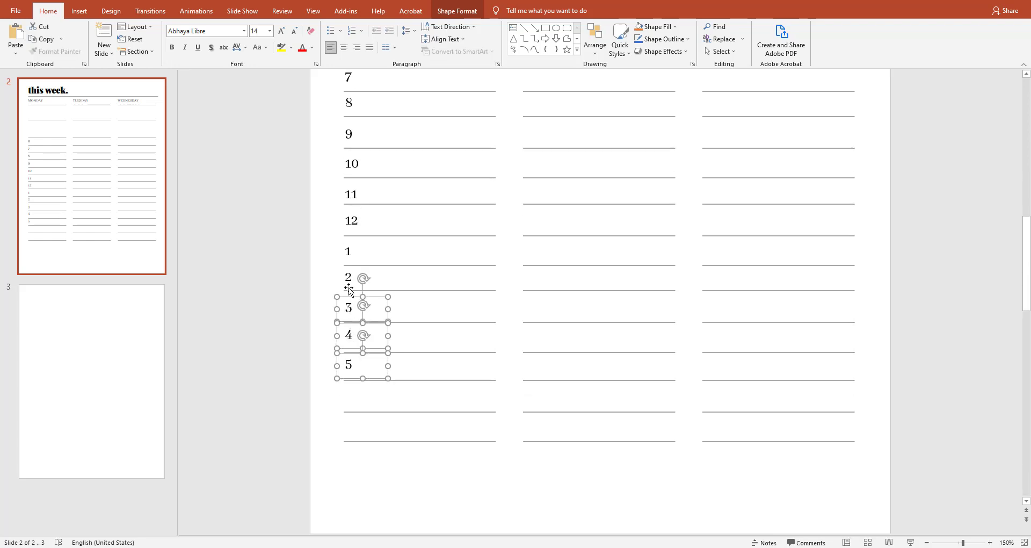
pyautogui.click(350, 335)
pyautogui.keyDown('shift'); pyautogui.click(349, 365); pyautogui.keyUp('shift')
pyautogui.moveTo(348, 376); pyautogui.dragTo(345, 446)
pyautogui.click(352, 450)
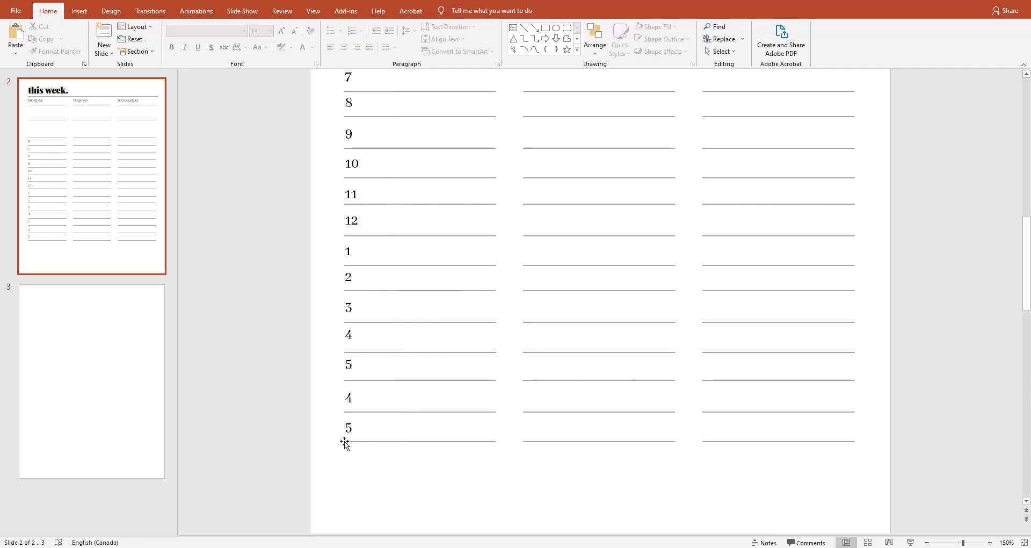
pyautogui.doubleClick(350, 398)
pyautogui.write('6')
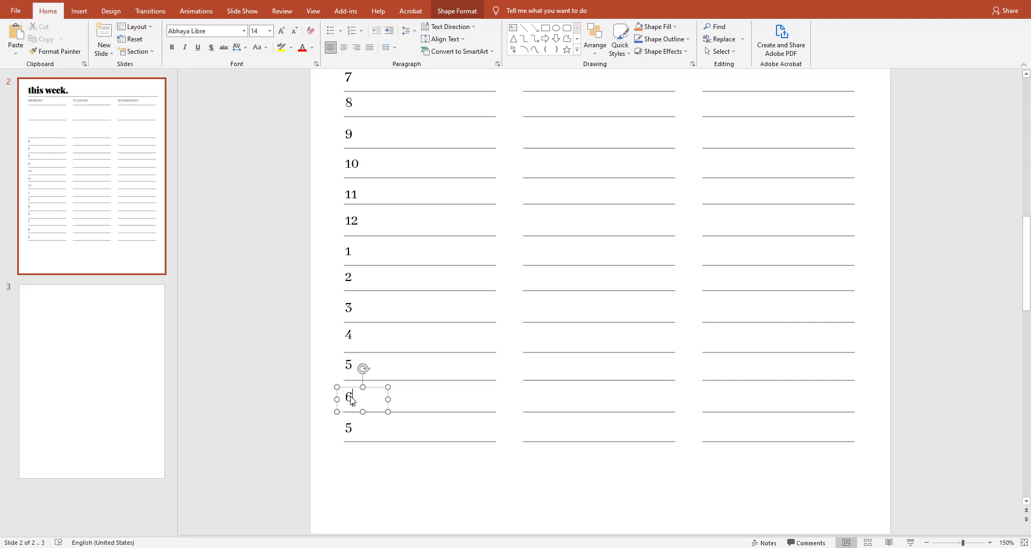
pyautogui.doubleClick(350, 427)
pyautogui.write('7')
pyautogui.click(428, 481)
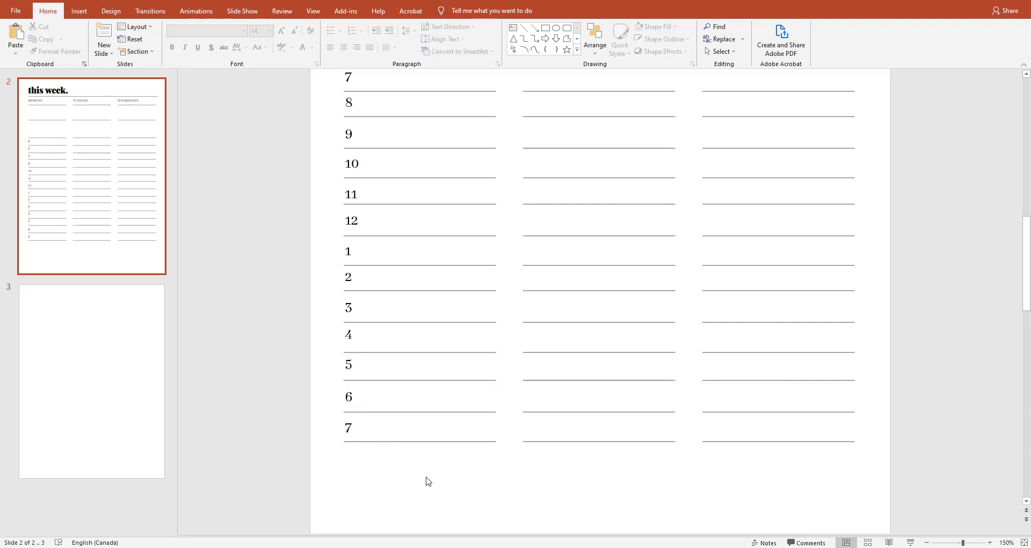
# Copy the 7 label and its line one row lower and replace the text with TOP THREE
pyautogui.keyDown('ctrl'); pyautogui.scroll(-5, 464, 421); pyautogui.keyUp('ctrl')
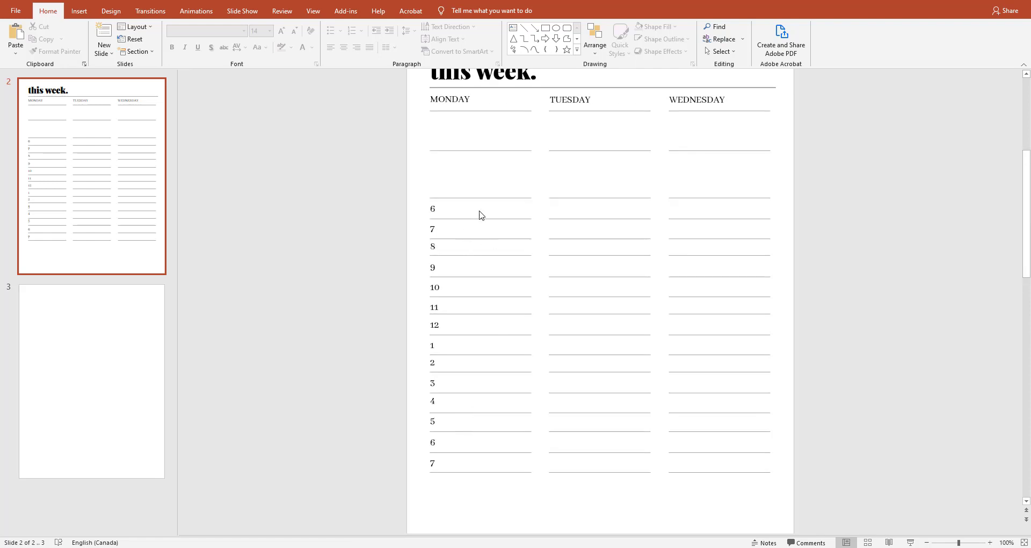
pyautogui.scroll(-1, 475, 215)
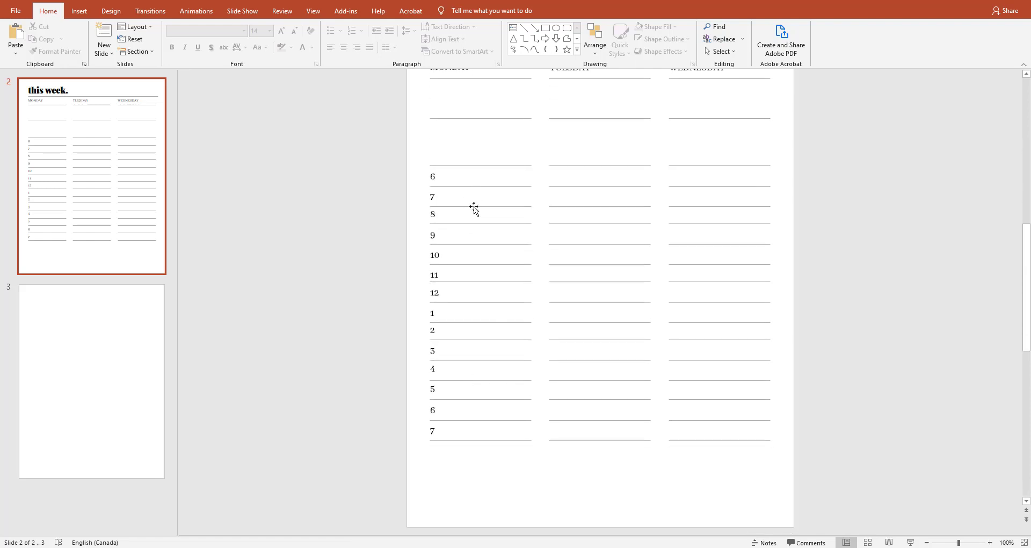
pyautogui.click(439, 436)
pyautogui.moveTo(471, 456); pyautogui.dragTo(471, 457)
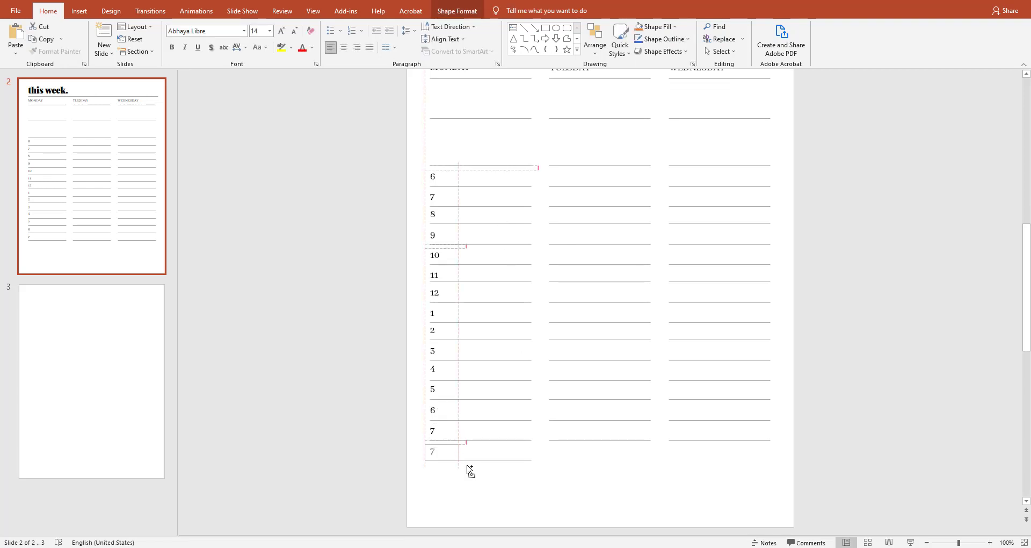
pyautogui.click(462, 476)
pyautogui.click(435, 451)
pyautogui.doubleClick(435, 452)
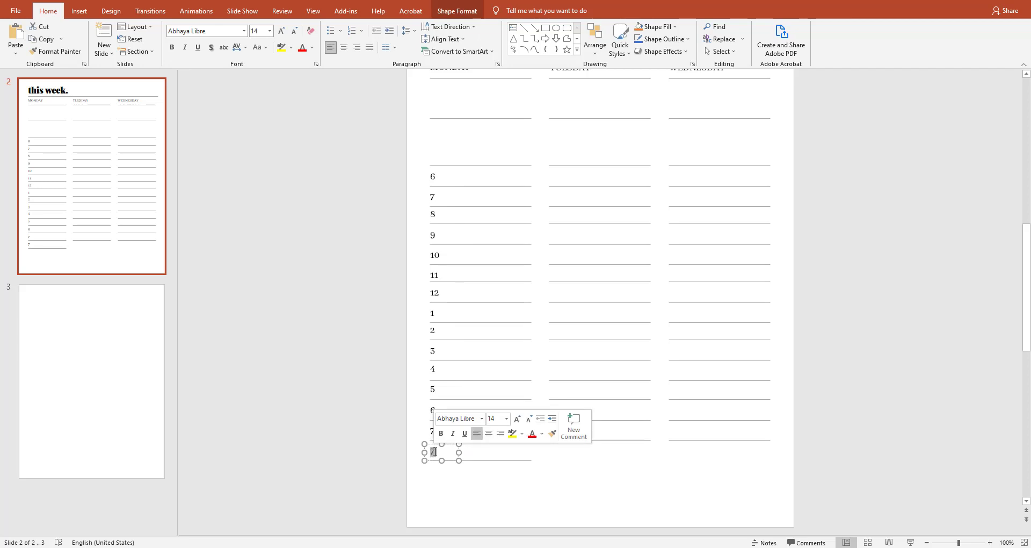
pyautogui.click(435, 452)
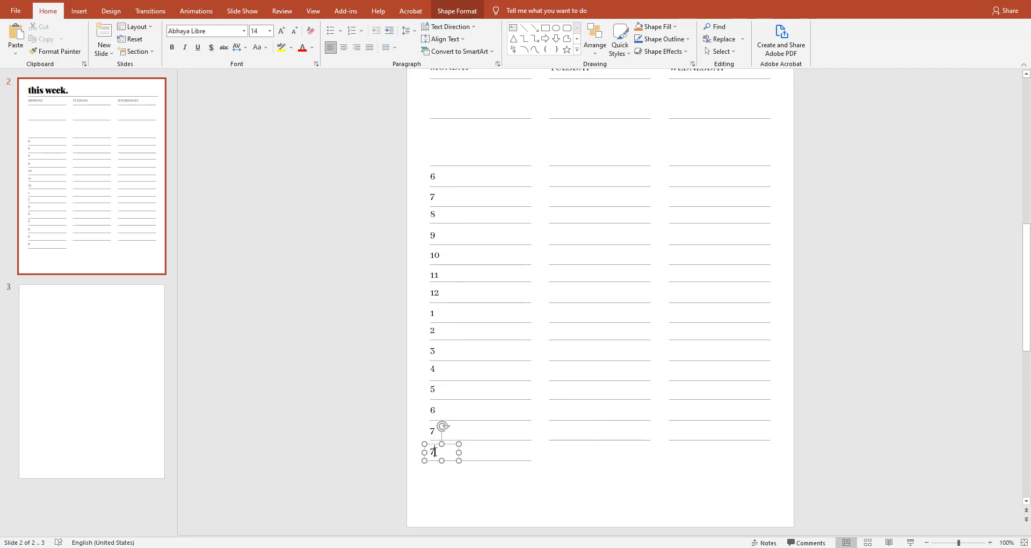
pyautogui.doubleClick(435, 451)
pyautogui.press('BackSpace')
pyautogui.write('TOP THREE')
pyautogui.click(478, 500)
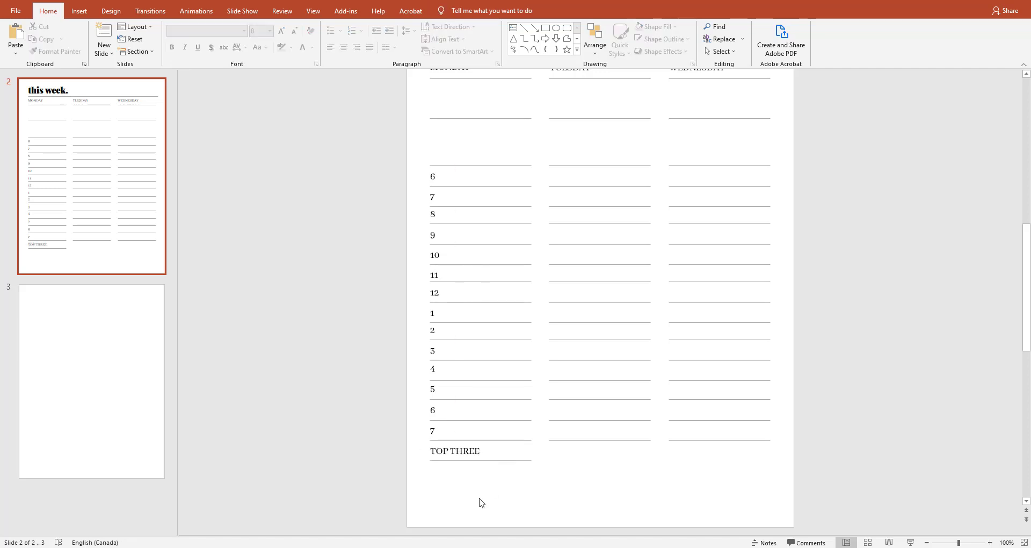
# Lengthen the line under TOP THREE rightward, then select it with the heading
pyautogui.click(524, 460)
pyautogui.moveTo(532, 460); pyautogui.dragTo(588, 462)
pyautogui.moveTo(420, 445); pyautogui.dragTo(626, 488)
pyautogui.keyDown('shift'); pyautogui.click(470, 449); pyautogui.keyUp('shift')
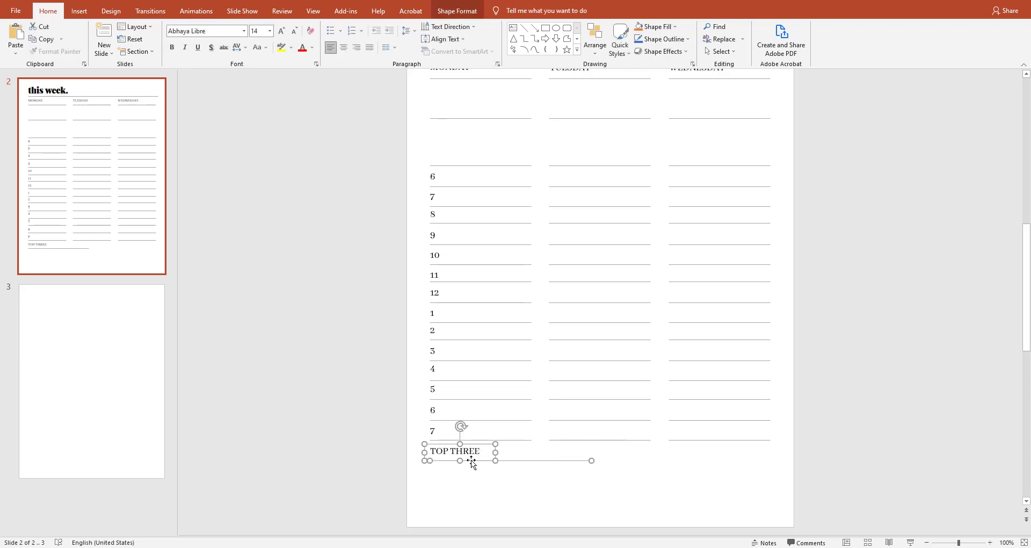
# Copy the TOP THREE heading and line to the right, widen it, and retype it as IMPORTANT TASKS
pyautogui.moveTo(471, 462); pyautogui.dragTo(652, 468)
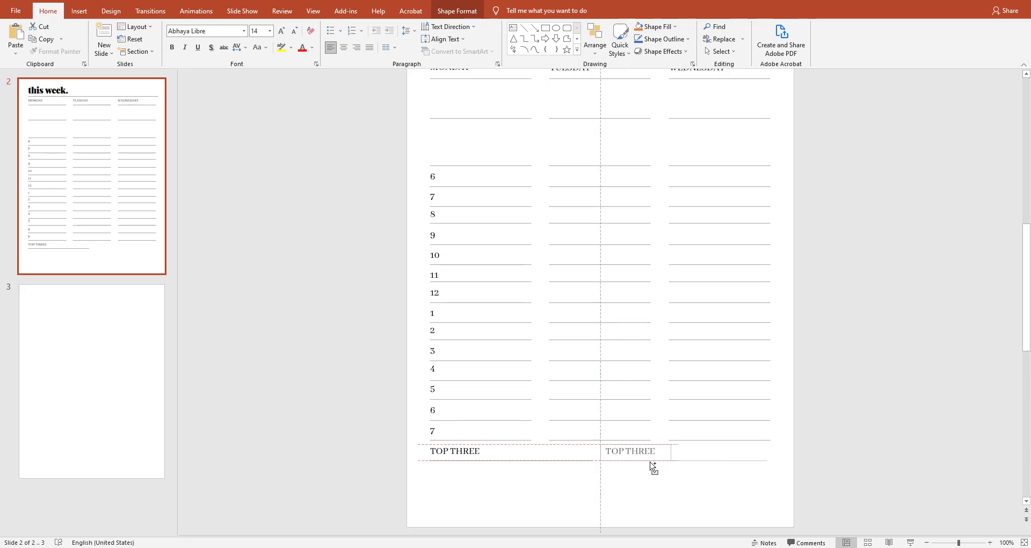
pyautogui.moveTo(653, 468); pyautogui.dragTo(650, 464)
pyautogui.press('Escape')
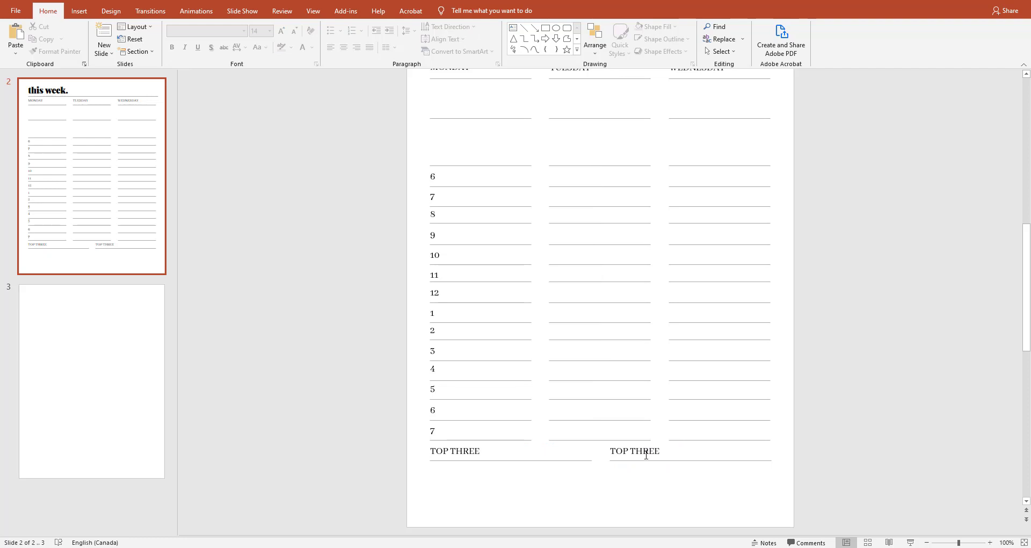
pyautogui.click(646, 455)
pyautogui.moveTo(675, 451); pyautogui.dragTo(711, 452)
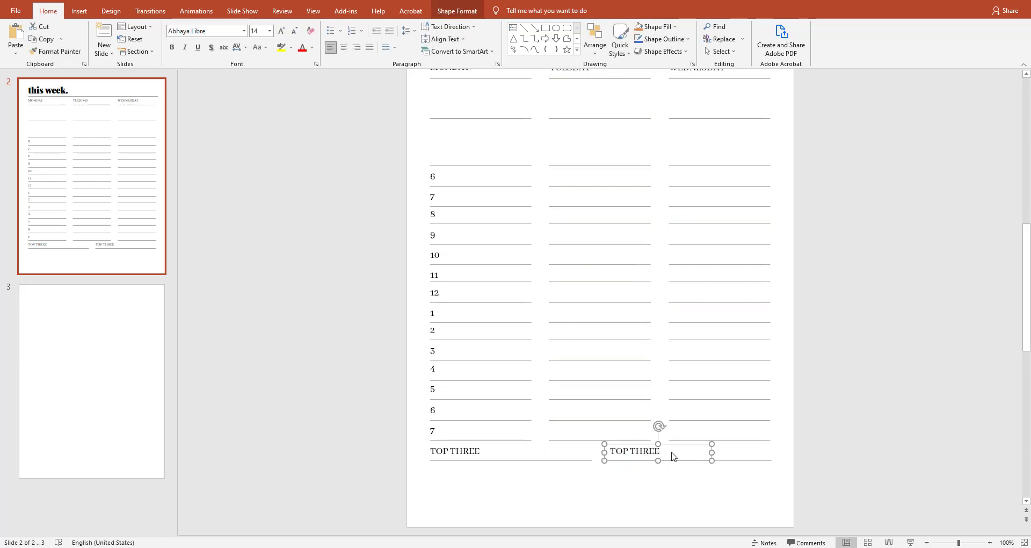
pyautogui.tripleClick(656, 452)
pyautogui.write('IMPO')
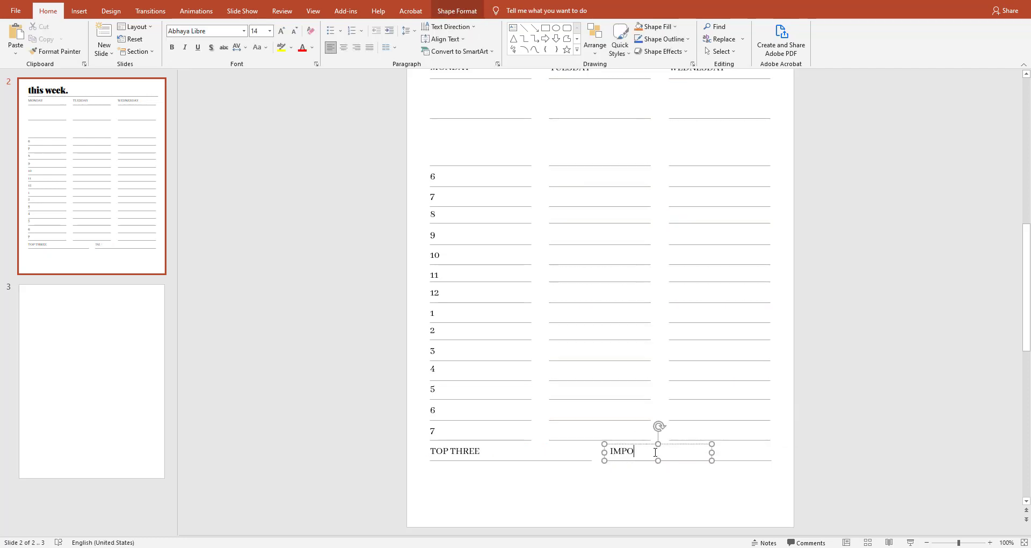
pyautogui.write('RTANT TASKS')
pyautogui.click(631, 505)
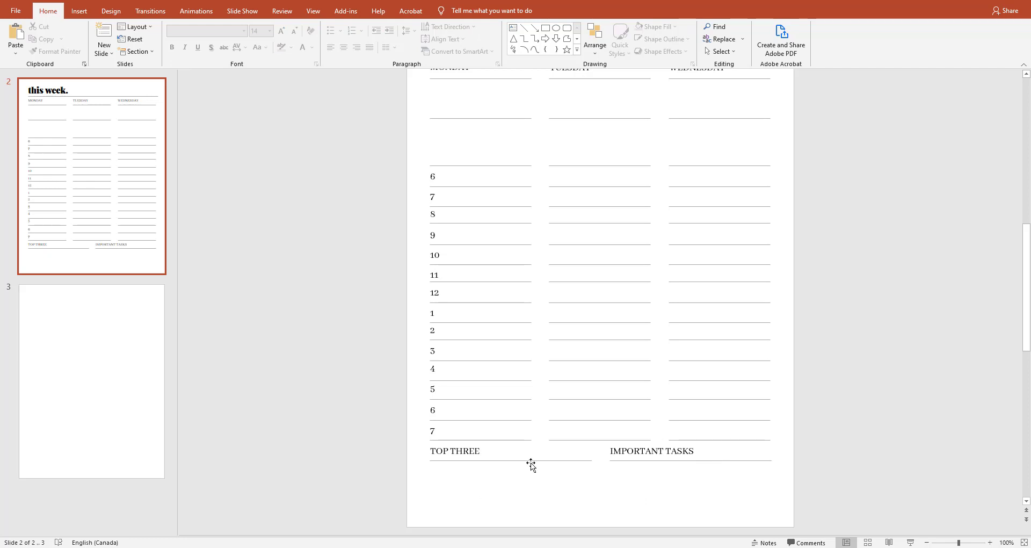
pyautogui.click(79, 11)
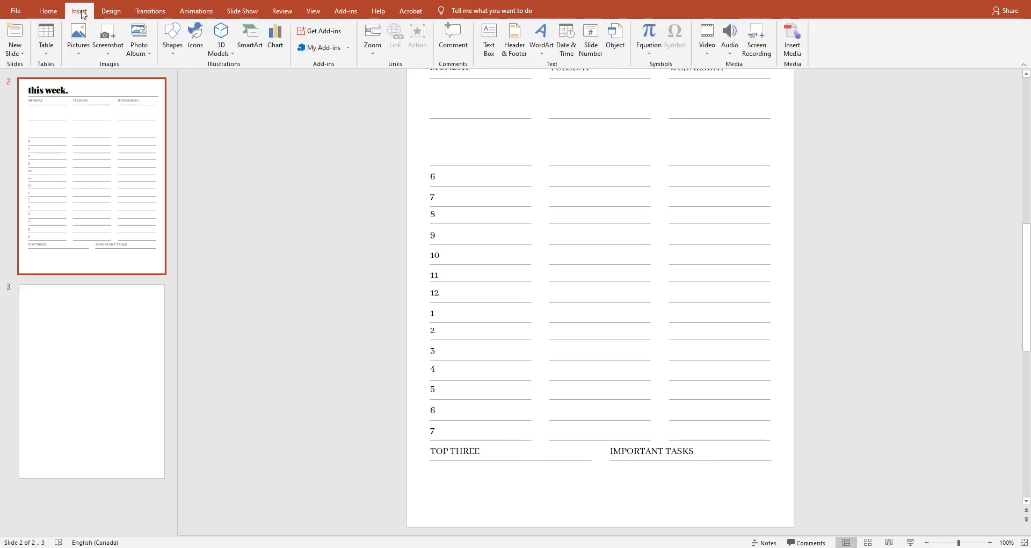
# Draw a rectangle bar below TOP THREE and shift the whole schedule up slightly
pyautogui.click(181, 48)
pyautogui.click(187, 75)
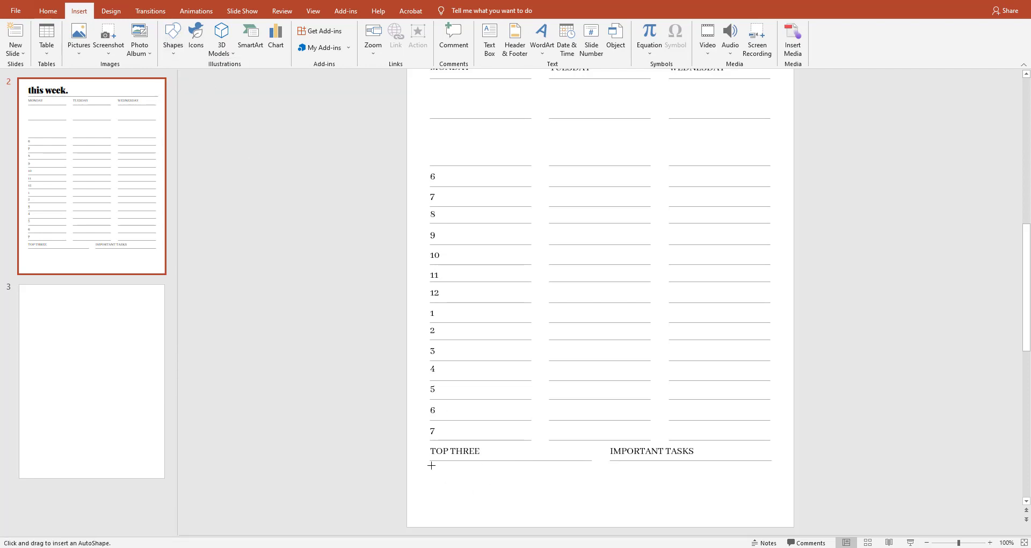
pyautogui.moveTo(431, 465)
pyautogui.mouseDown()
pyautogui.moveTo(599, 485)
pyautogui.moveTo(589, 501)
pyautogui.mouseUp()
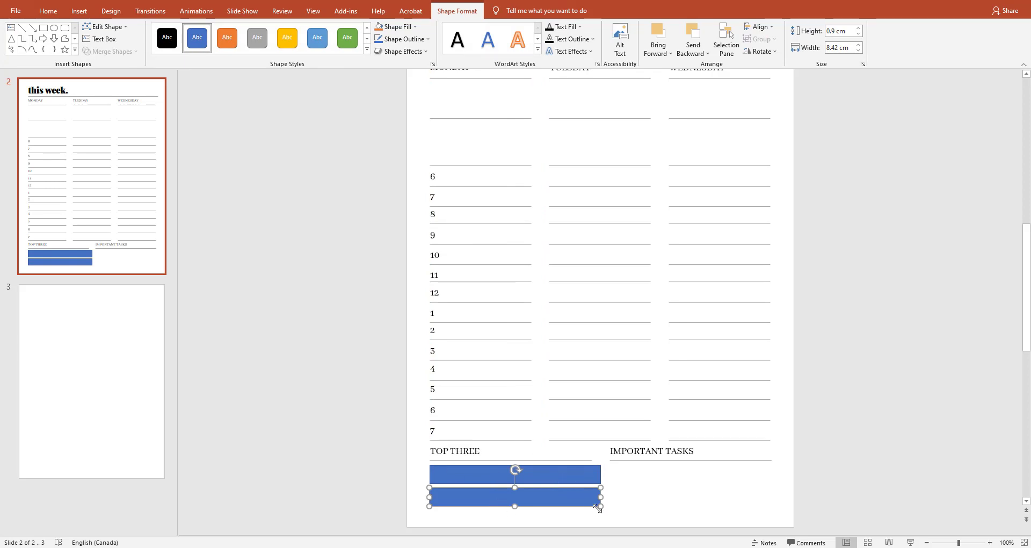
pyautogui.click(623, 517)
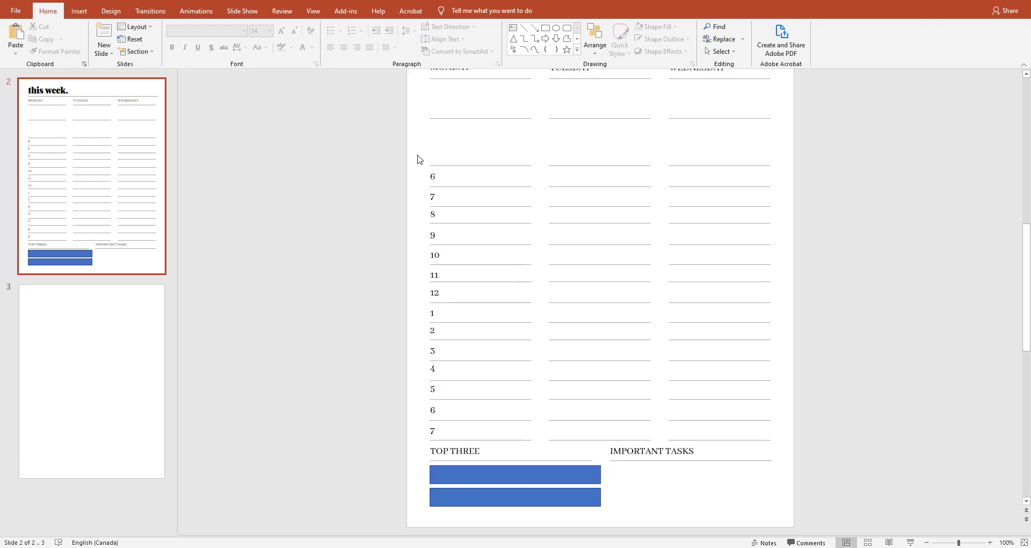
pyautogui.moveTo(417, 155); pyautogui.dragTo(784, 518)
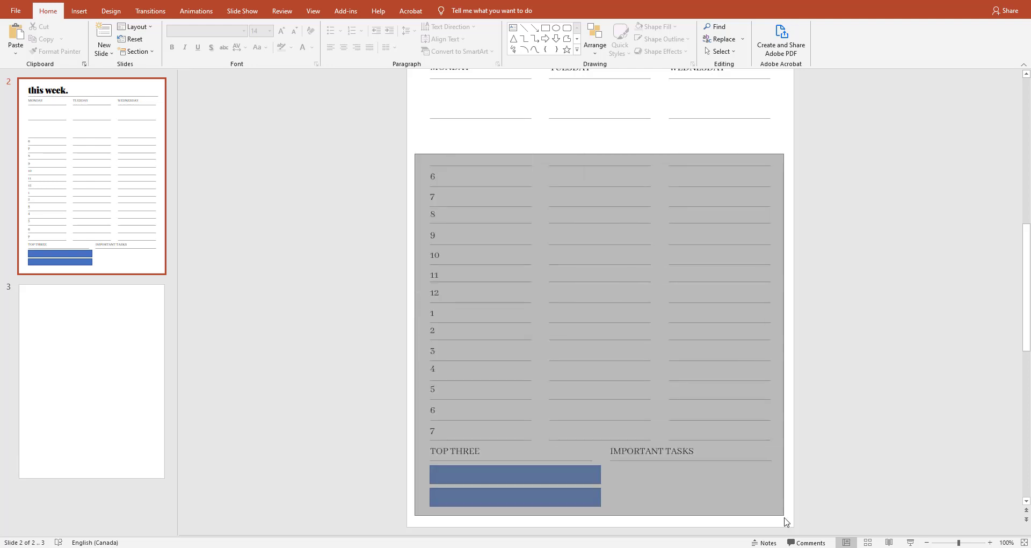
pyautogui.moveTo(584, 496); pyautogui.dragTo(584, 475)
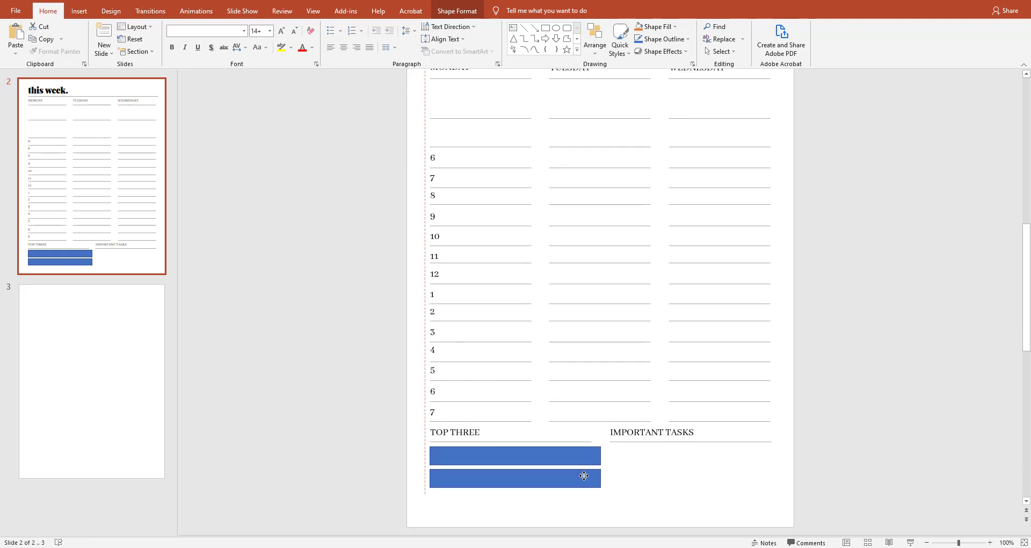
pyautogui.click(584, 508)
# Add a third stacked box and give all three boxes a light grey fill with no outline
pyautogui.moveTo(568, 486); pyautogui.dragTo(574, 507)
pyautogui.click(633, 505)
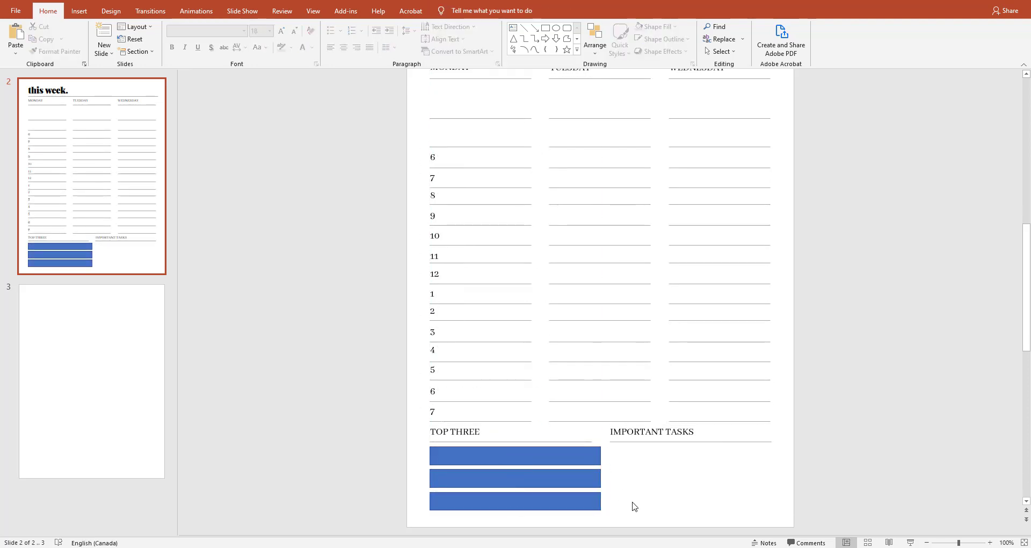
pyautogui.click(543, 478)
pyautogui.keyDown('shift'); pyautogui.click(543, 461); pyautogui.keyUp('shift')
pyautogui.keyDown('shift'); pyautogui.click(543, 494); pyautogui.keyUp('shift')
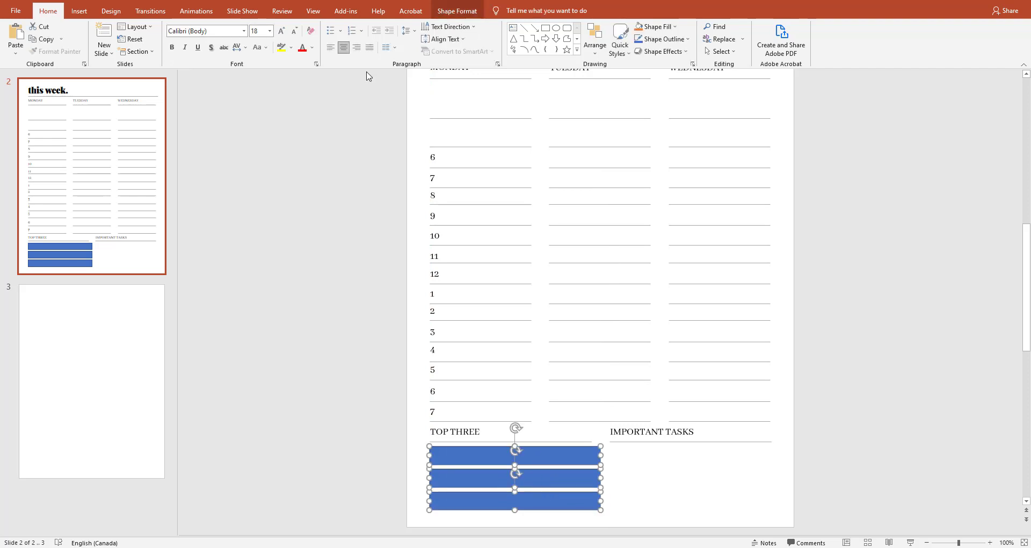
pyautogui.click(445, 16)
pyautogui.click(396, 26)
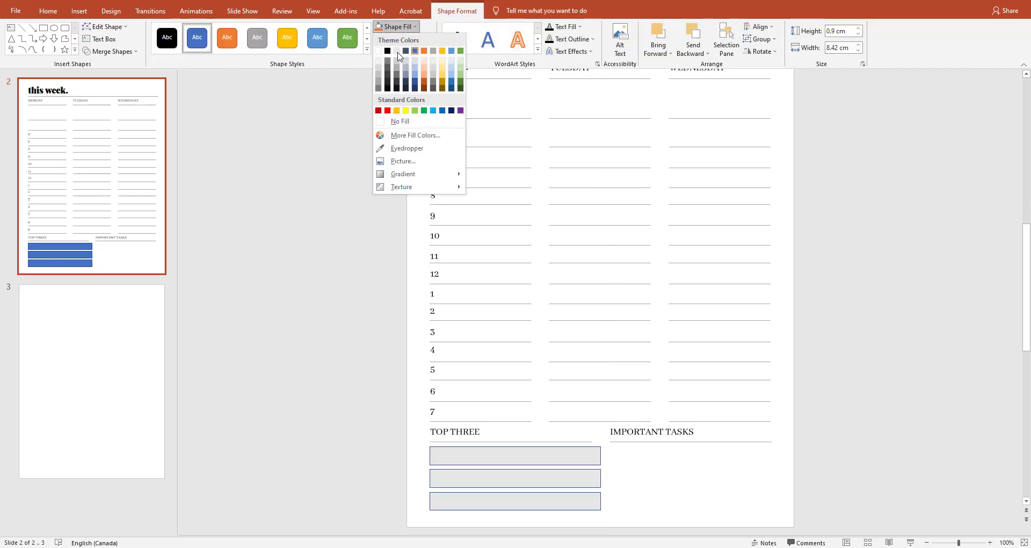
pyautogui.click(381, 63)
pyautogui.click(402, 39)
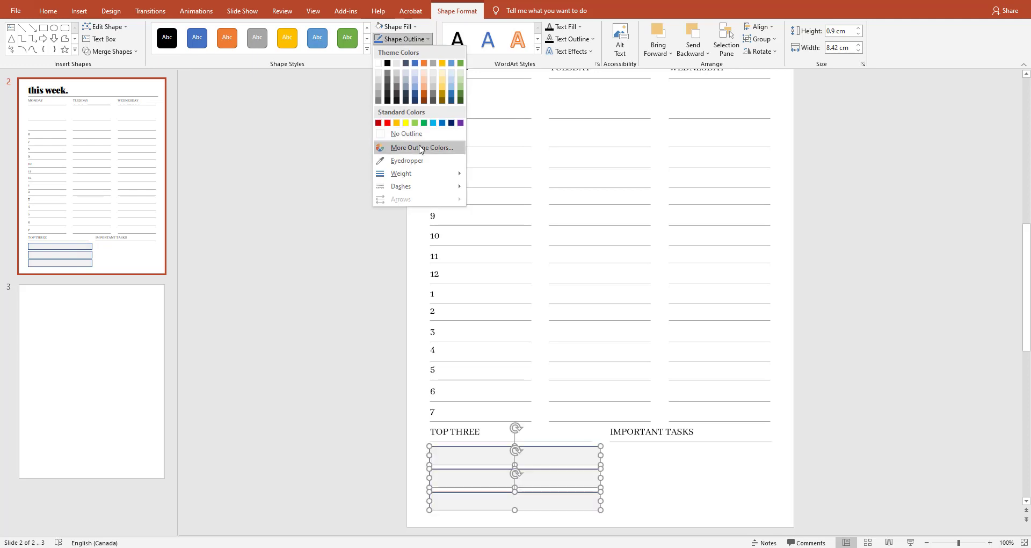
pyautogui.click(408, 134)
pyautogui.click(669, 485)
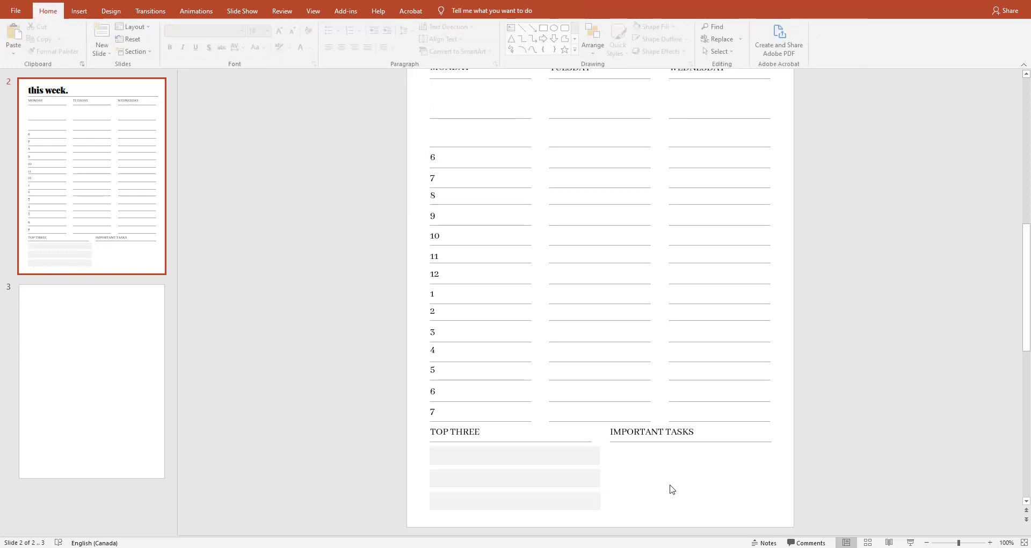
# Copy three lines under IMPORTANT TASKS, widen them to 8 cm, and make them square-dotted
pyautogui.moveTo(662, 370)
pyautogui.mouseDown()
pyautogui.moveTo(781, 435)
pyautogui.moveTo(703, 515)
pyautogui.moveTo(703, 505)
pyautogui.mouseUp()
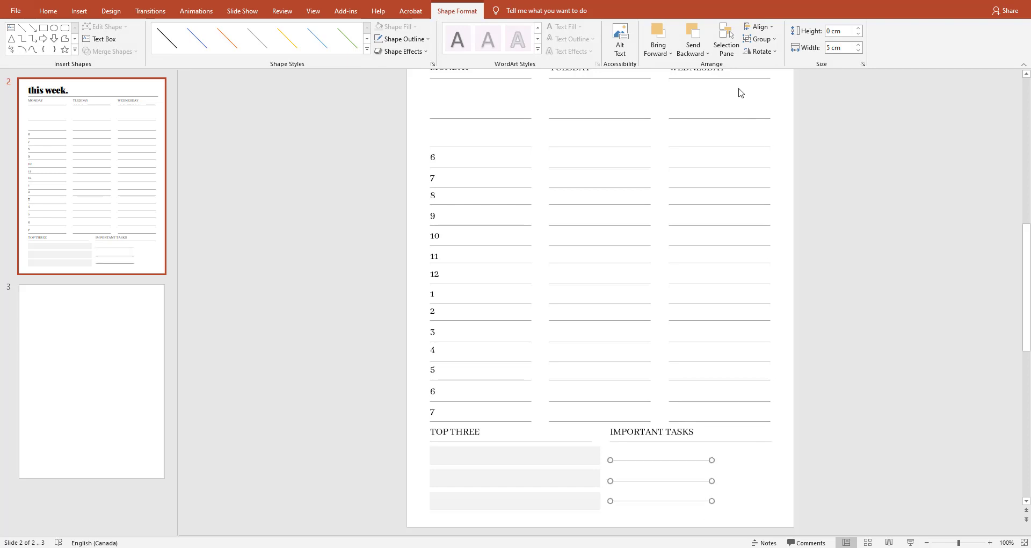
pyautogui.click(859, 46)
pyautogui.click(859, 45)
pyautogui.click(859, 45)
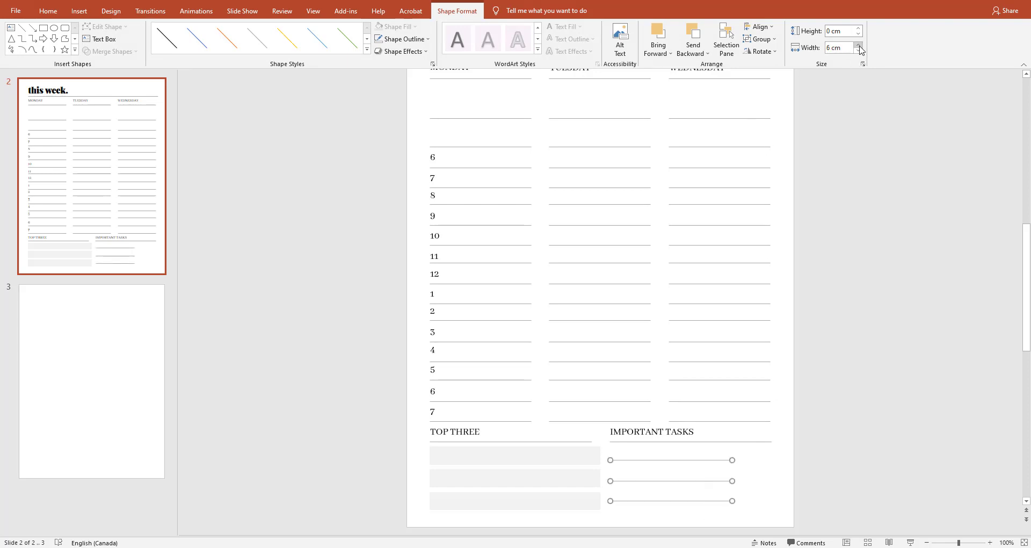
pyautogui.click(859, 45)
pyautogui.click(858, 45)
pyautogui.click(859, 45)
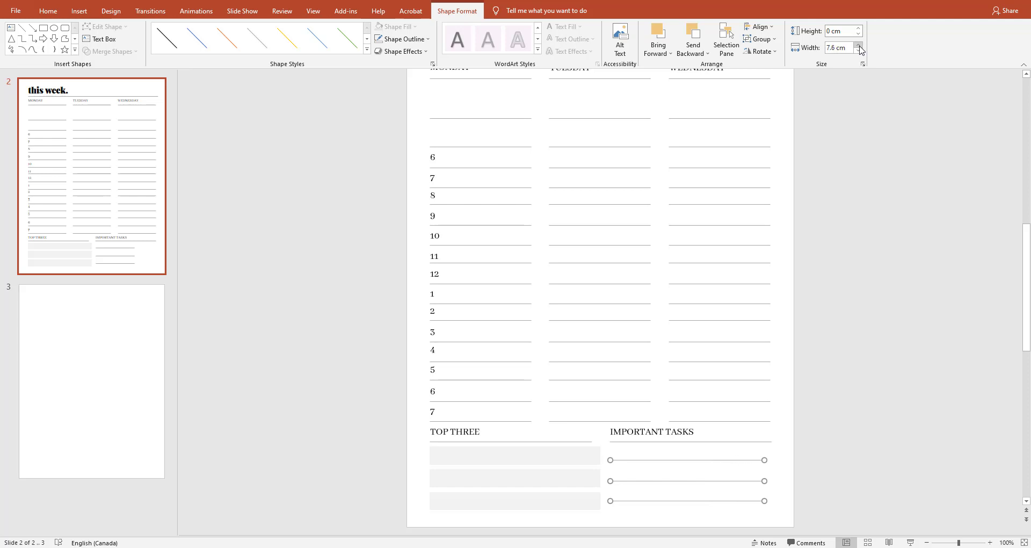
pyautogui.click(858, 45)
pyautogui.click(858, 45)
pyautogui.click(418, 41)
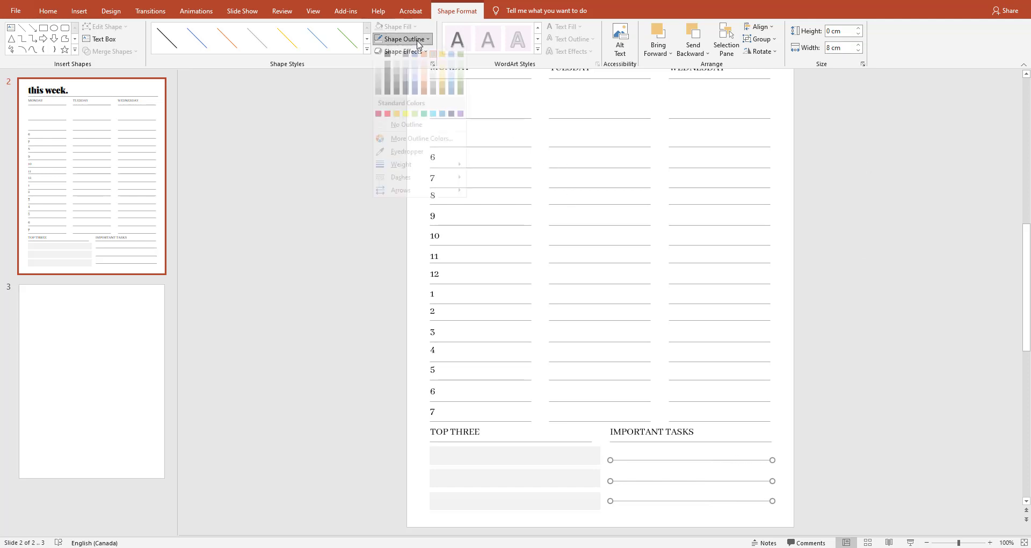
pyautogui.moveTo(419, 185)
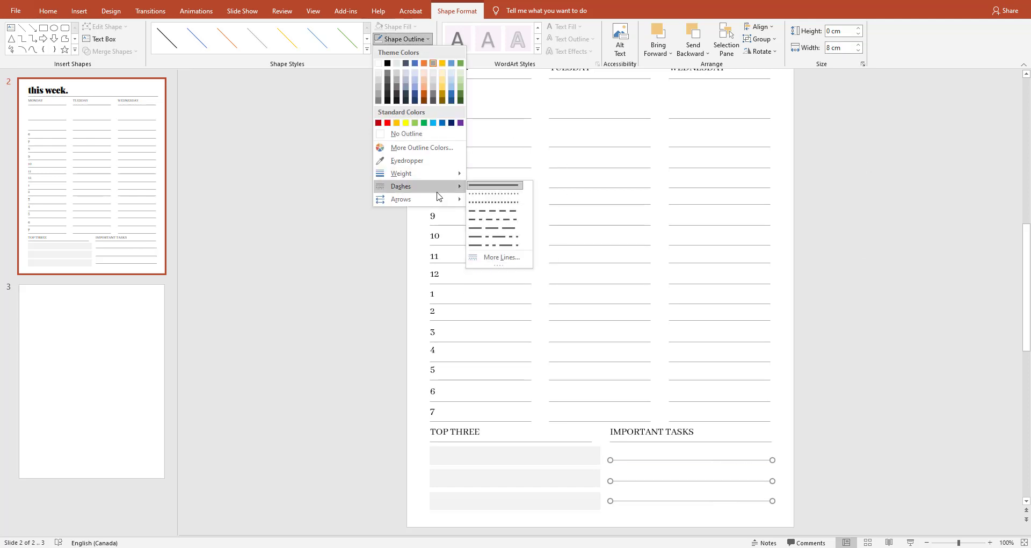
pyautogui.click(507, 202)
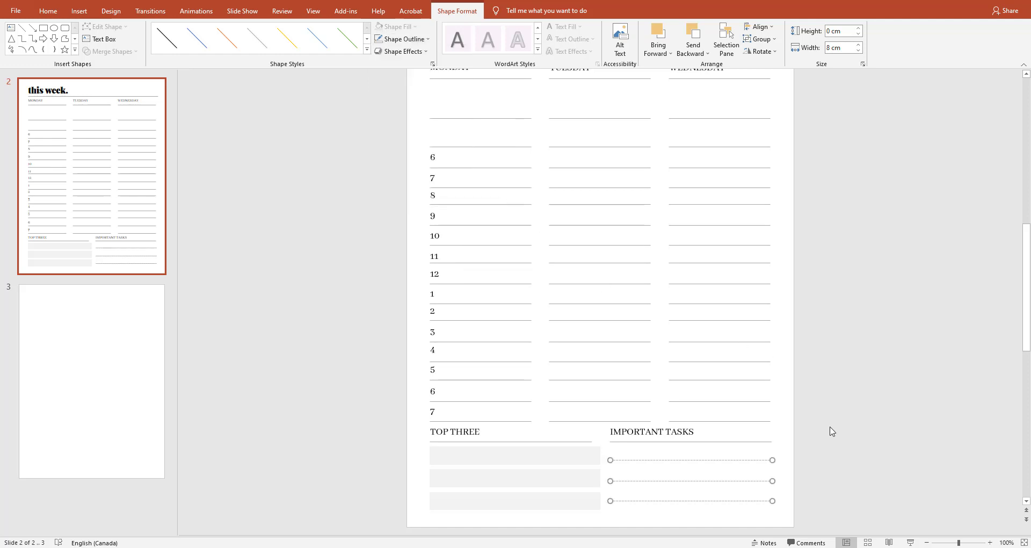
pyautogui.click(831, 431)
# Add a fourth dotted task line and distribute all four evenly vertically
pyautogui.moveTo(660, 505); pyautogui.dragTo(660, 512)
pyautogui.moveTo(607, 453); pyautogui.dragTo(776, 523)
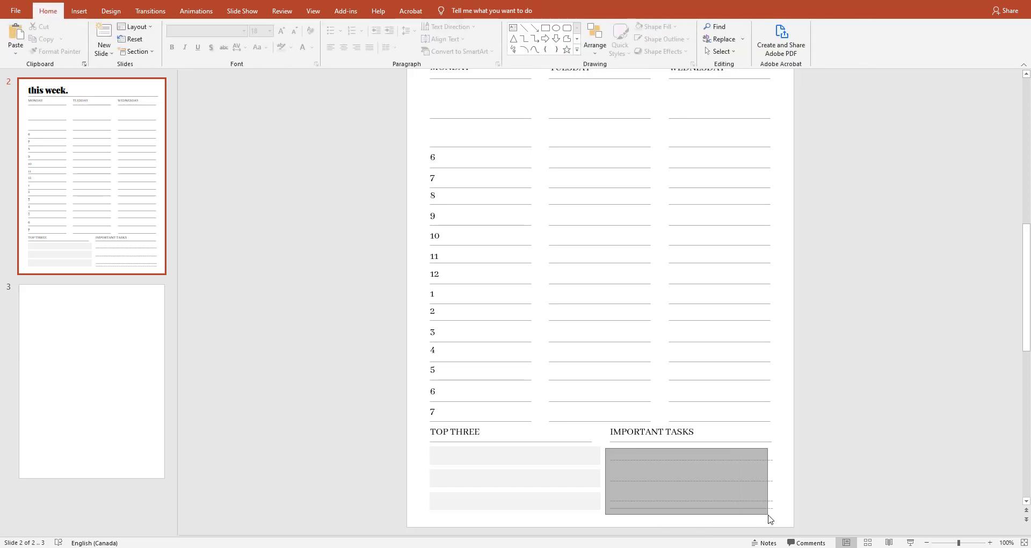
pyautogui.click(760, 26)
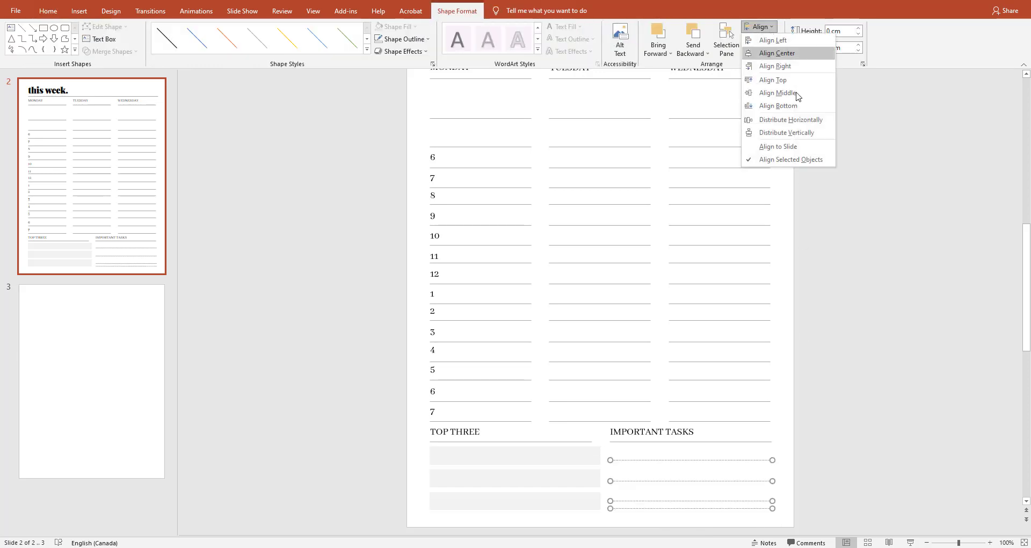
pyautogui.click(790, 133)
pyautogui.click(843, 348)
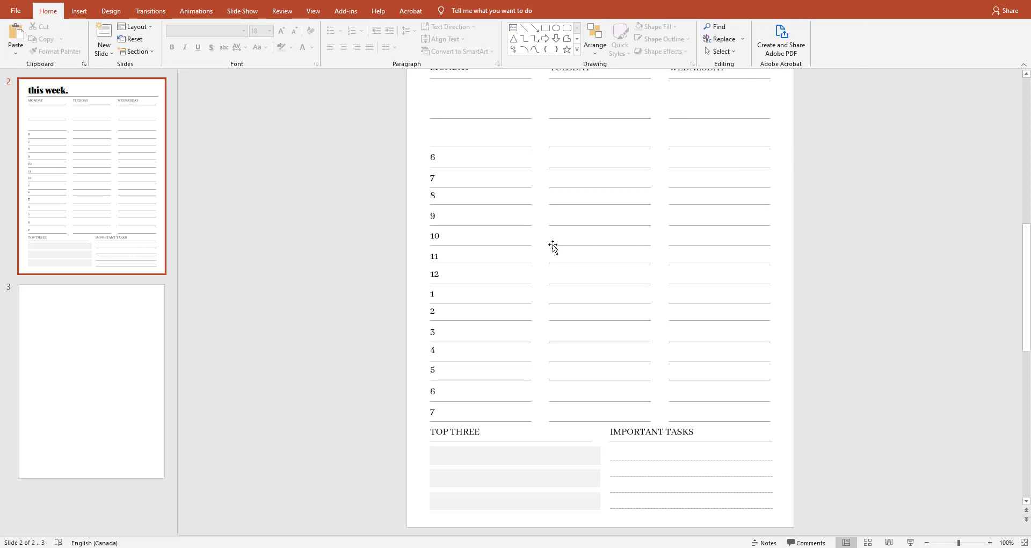
pyautogui.click(503, 421)
# Shift Tuesday's lines under 5, 6 and 7 up a row and distribute the Tuesday lines evenly
pyautogui.keyDown('shift'); pyautogui.click(502, 401); pyautogui.keyUp('shift')
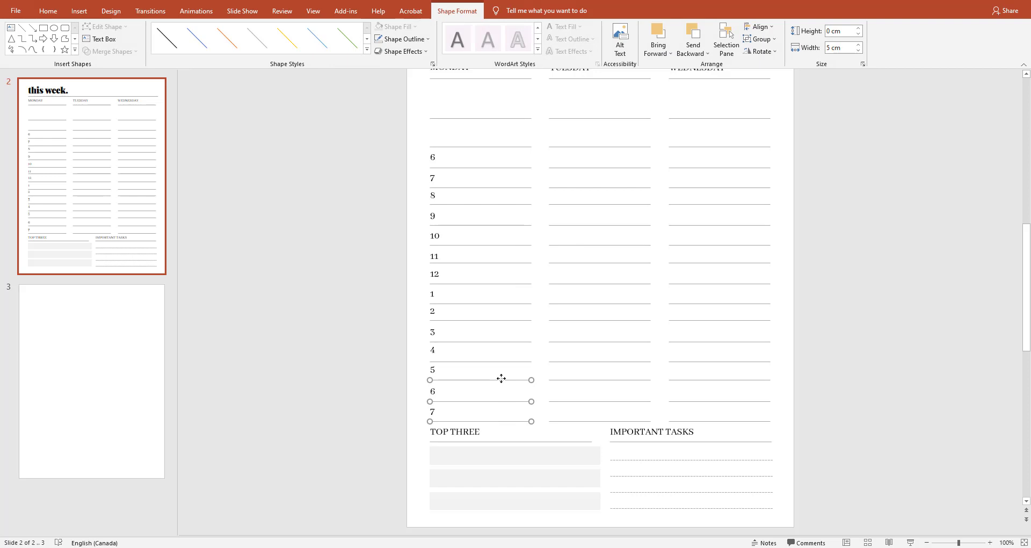
pyautogui.moveTo(501, 378)
pyautogui.mouseDown()
pyautogui.moveTo(502, 349)
pyautogui.moveTo(612, 363)
pyautogui.mouseUp()
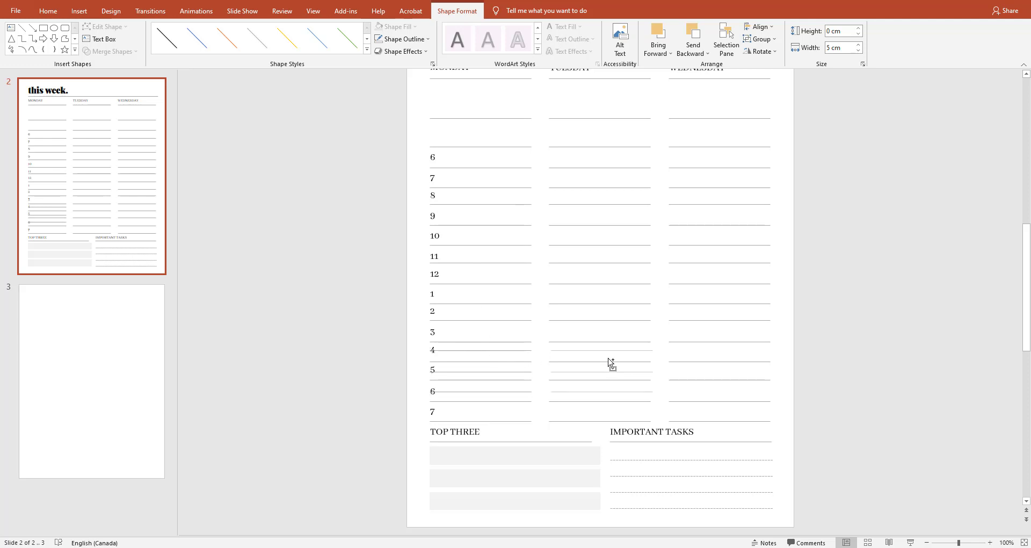
pyautogui.moveTo(540, 104); pyautogui.dragTo(656, 427)
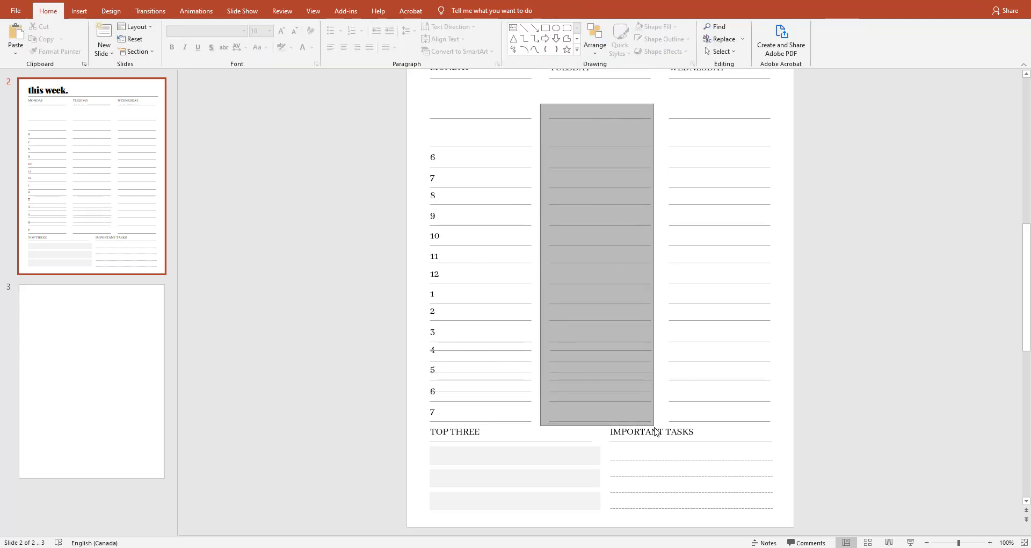
pyautogui.click(760, 27)
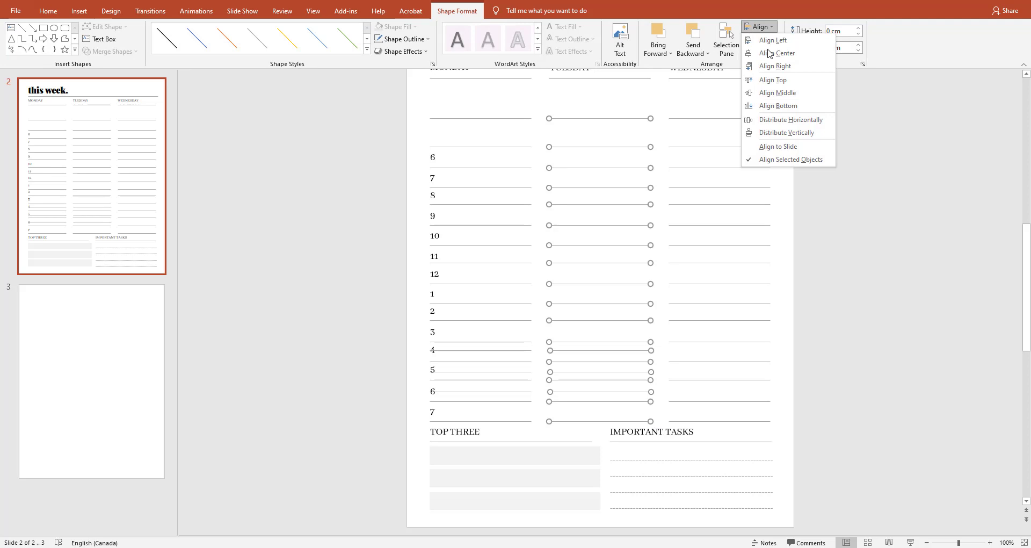
pyautogui.click(780, 132)
# Replace the Wednesday and Monday column lines with copies of Tuesday's evenly spaced lines
pyautogui.moveTo(662, 103); pyautogui.dragTo(781, 433)
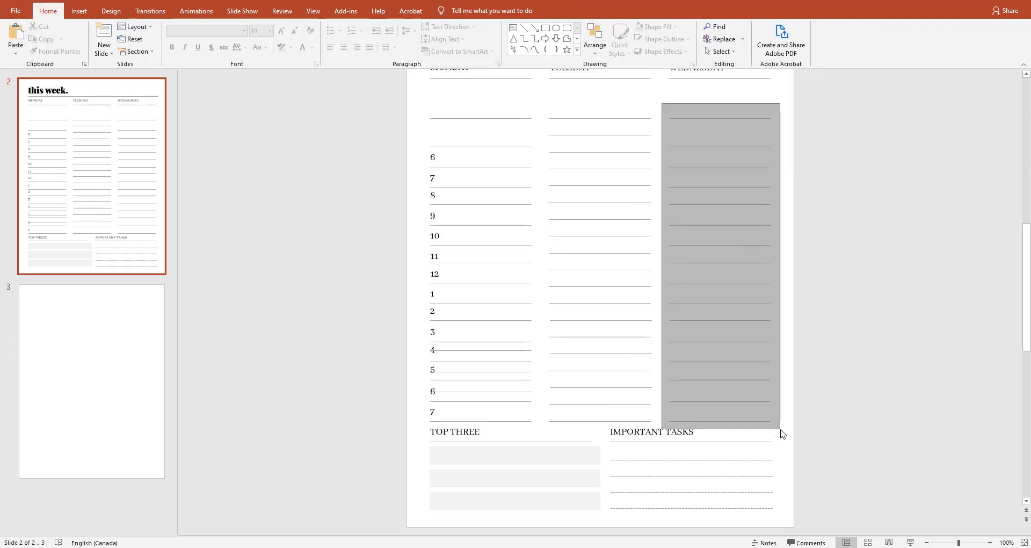
pyautogui.press('Delete')
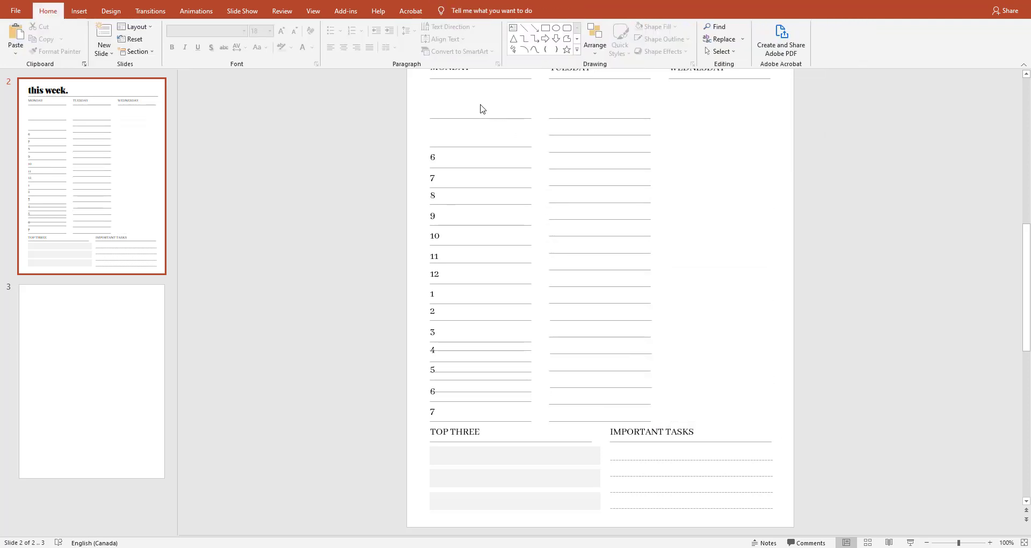
pyautogui.moveTo(478, 102)
pyautogui.mouseDown()
pyautogui.moveTo(535, 427)
pyautogui.moveTo(418, 109)
pyautogui.moveTo(491, 429)
pyautogui.mouseUp()
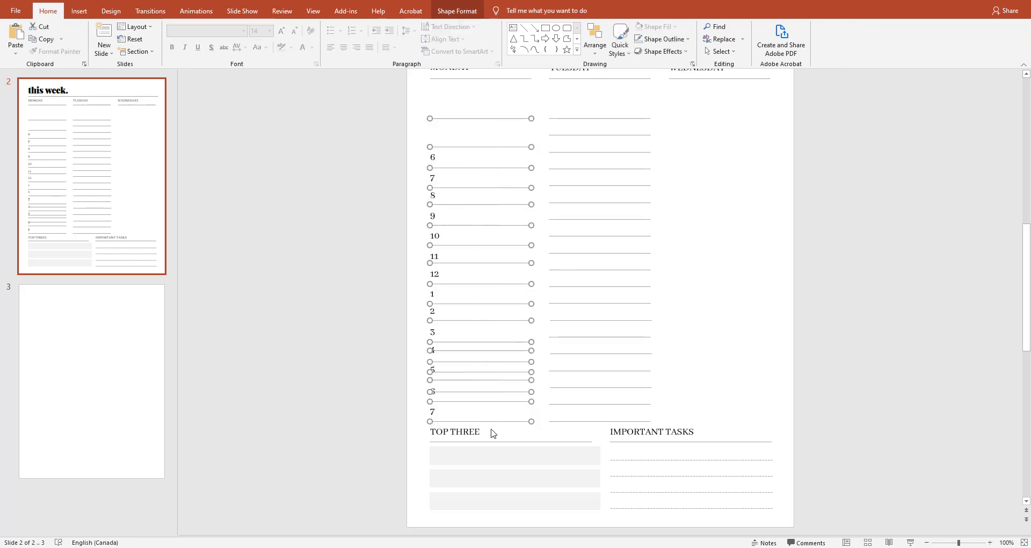
pyautogui.press('Delete')
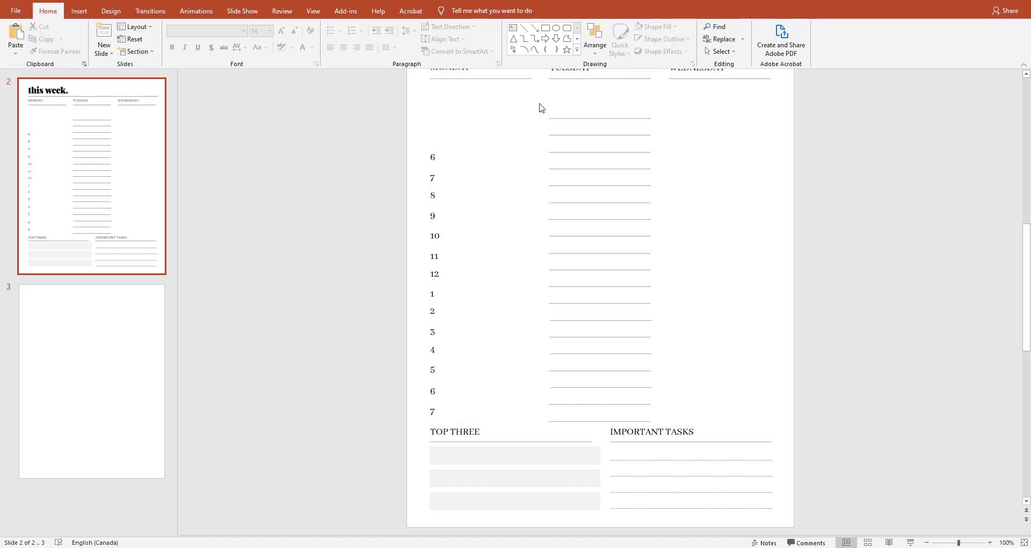
pyautogui.moveTo(538, 104)
pyautogui.mouseDown()
pyautogui.moveTo(679, 435)
pyautogui.moveTo(520, 404)
pyautogui.moveTo(762, 412)
pyautogui.mouseUp()
pyautogui.click(846, 353)
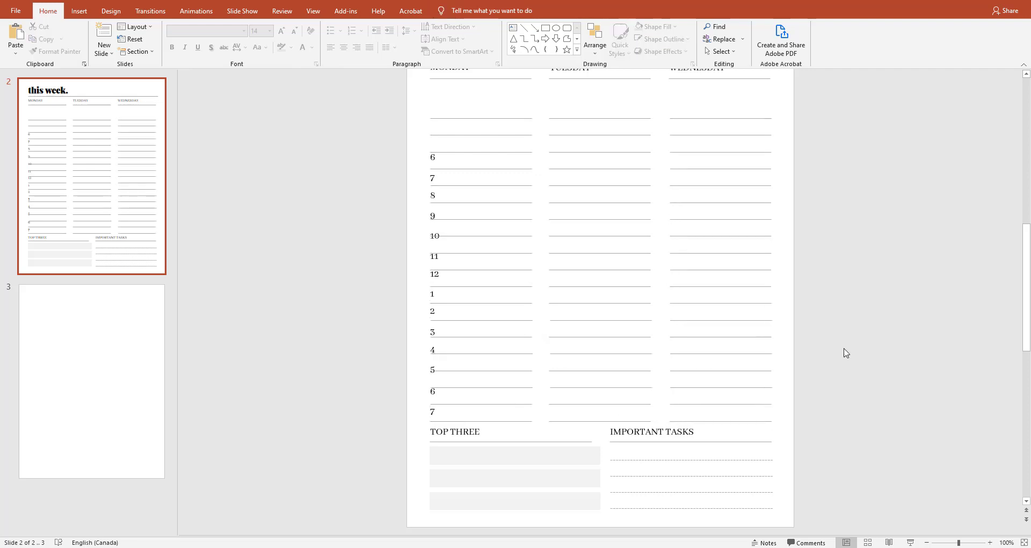
# Move Monday's hour labels 6 through 12 up onto consecutive lines
pyautogui.click(435, 160)
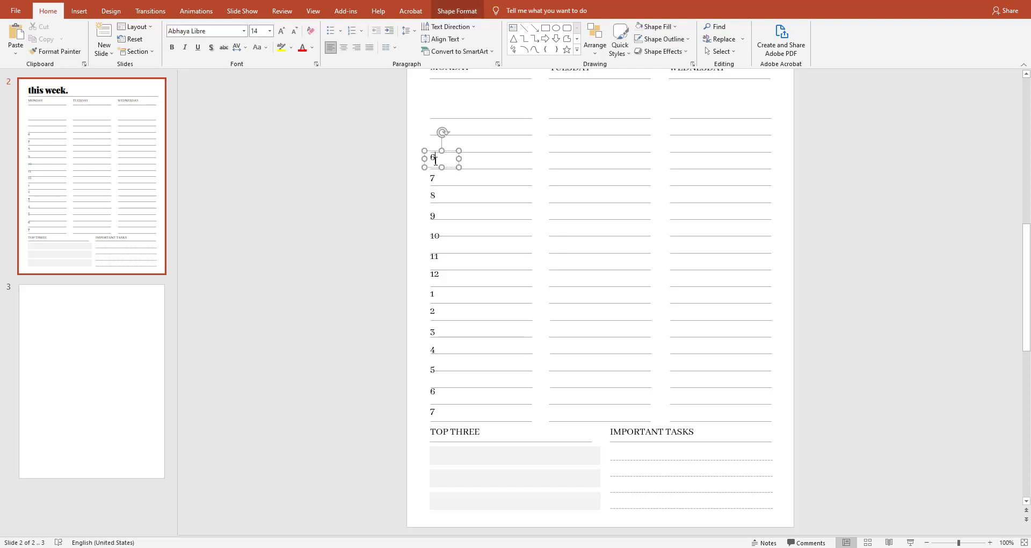
pyautogui.keyDown('ctrl'); pyautogui.scroll(5, 457, 121); pyautogui.keyUp('ctrl')
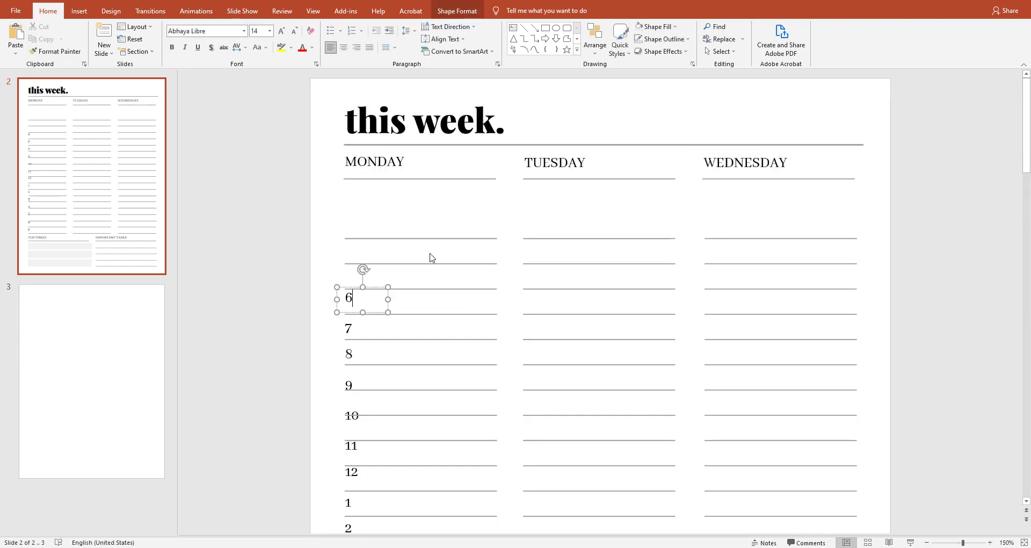
pyautogui.moveTo(379, 300); pyautogui.dragTo(380, 223)
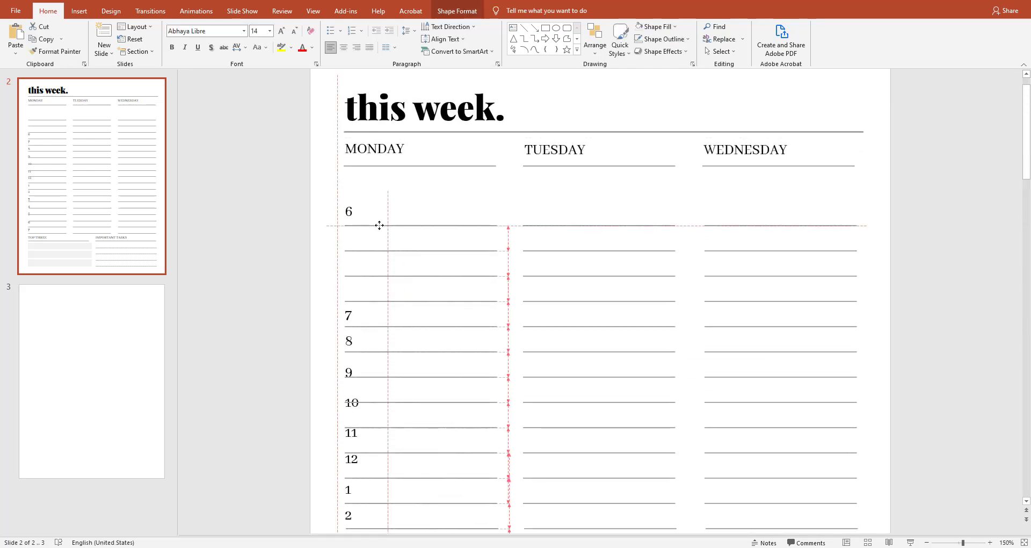
pyautogui.click(353, 318)
pyautogui.click(353, 319)
pyautogui.moveTo(374, 309); pyautogui.dragTo(374, 226)
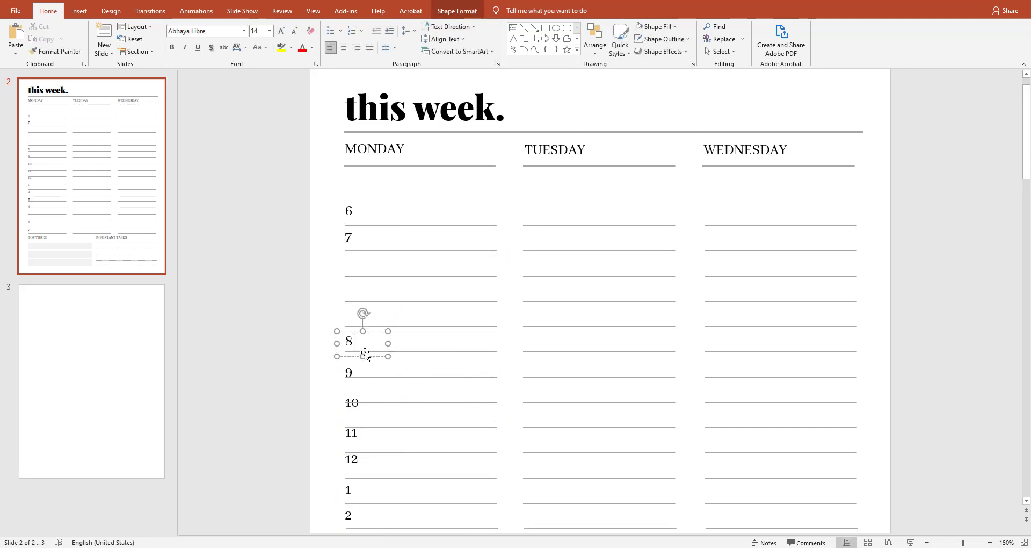
pyautogui.moveTo(363, 346); pyautogui.dragTo(375, 278)
pyautogui.click(360, 375)
pyautogui.click(355, 373)
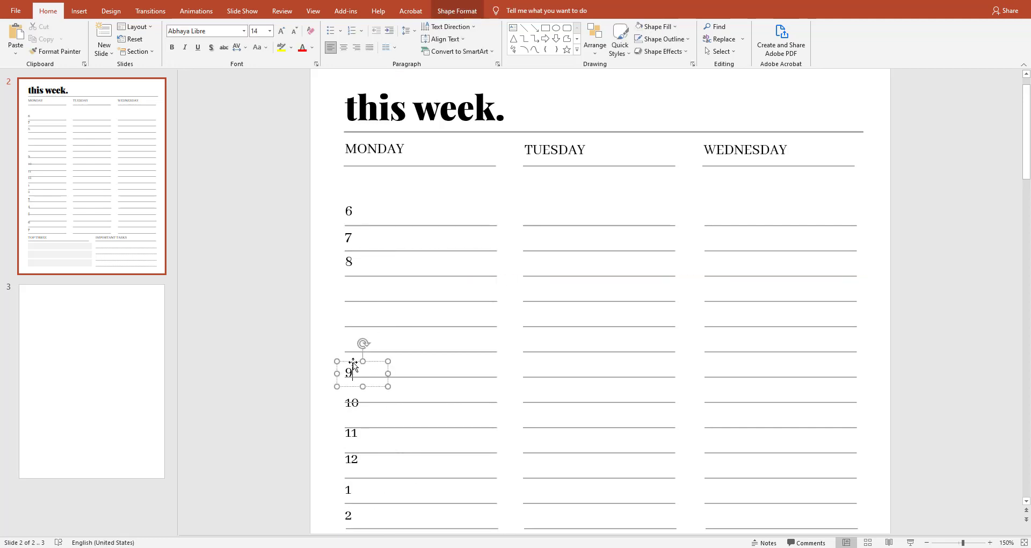
pyautogui.moveTo(355, 374); pyautogui.dragTo(355, 289)
pyautogui.click(349, 402)
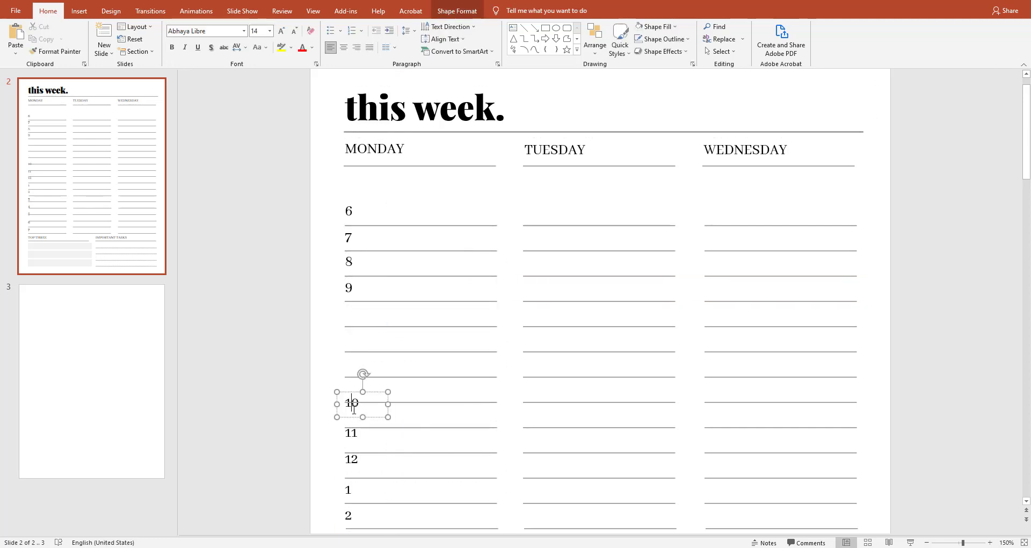
pyautogui.moveTo(349, 403); pyautogui.dragTo(360, 326)
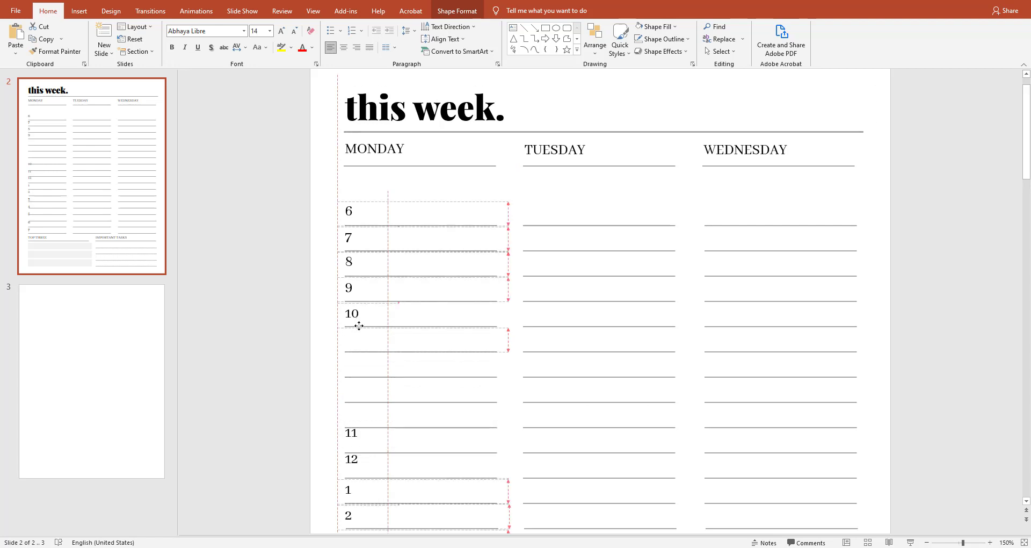
pyautogui.moveTo(359, 326); pyautogui.dragTo(359, 324)
pyautogui.click(356, 428)
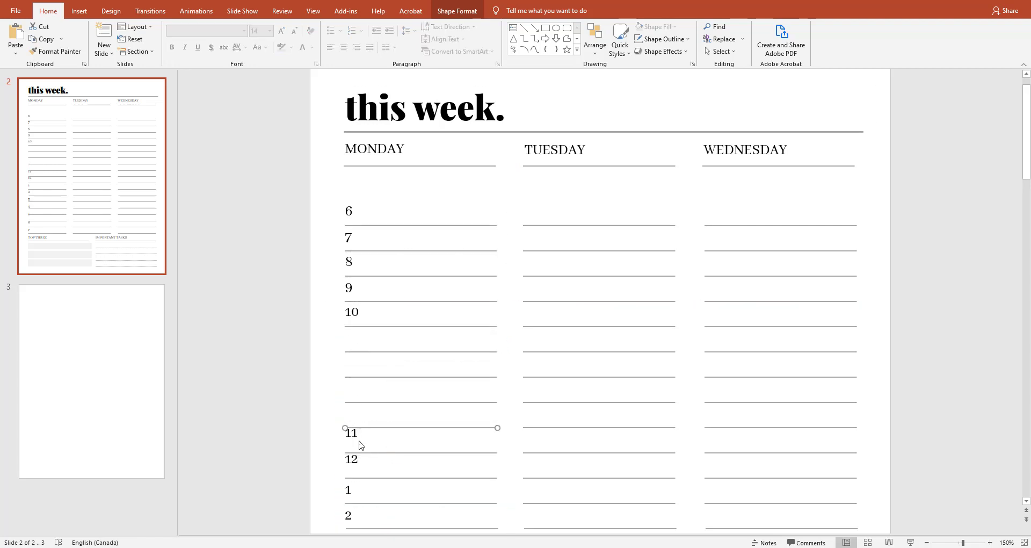
pyautogui.click(358, 443)
pyautogui.moveTo(359, 444); pyautogui.dragTo(377, 353)
pyautogui.click(359, 460)
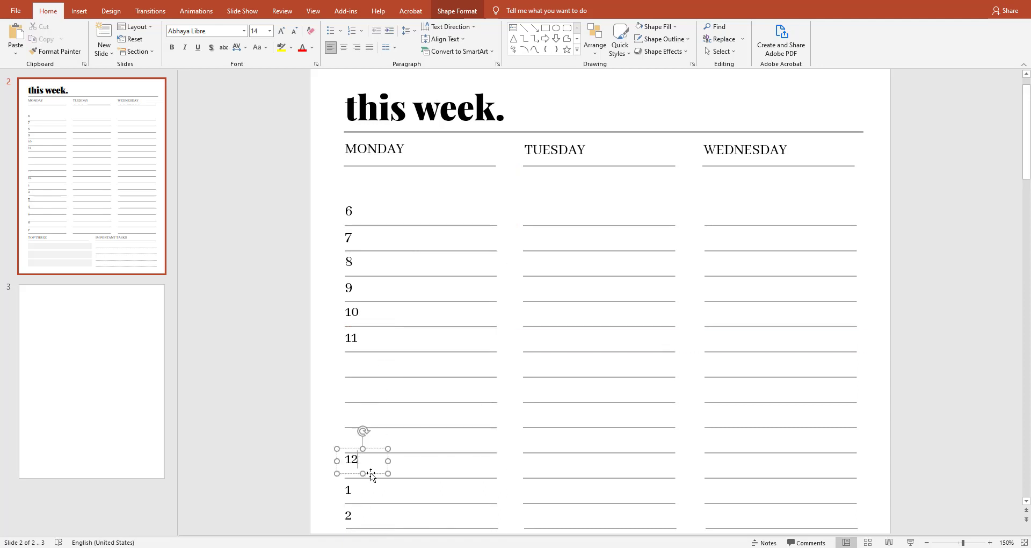
pyautogui.moveTo(372, 476); pyautogui.dragTo(371, 378)
pyautogui.scroll(-1, 370, 399)
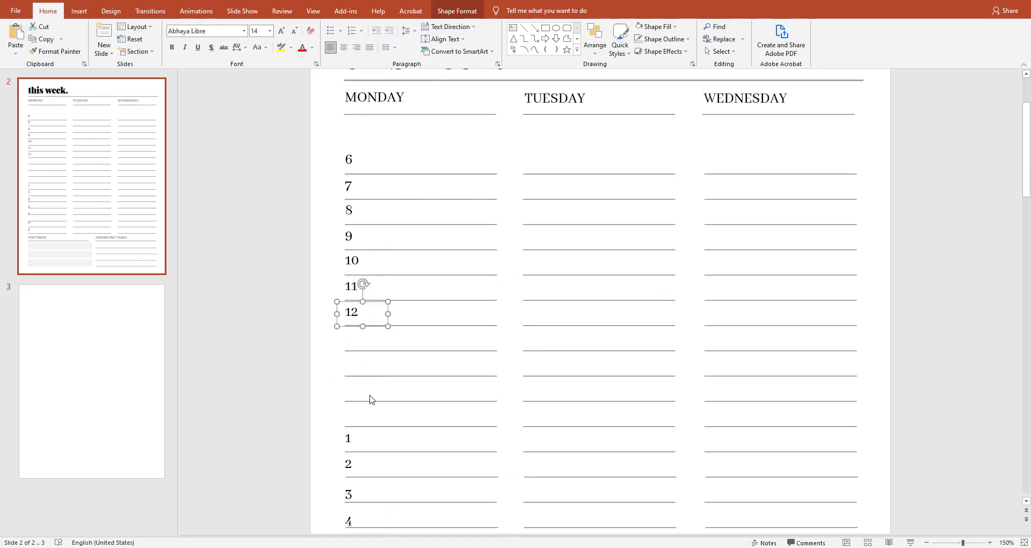
pyautogui.scroll(-2, 370, 399)
# Move hour labels 1 through 7 up so they follow 12 on consecutive lines
pyautogui.click(358, 356)
pyautogui.click(368, 362)
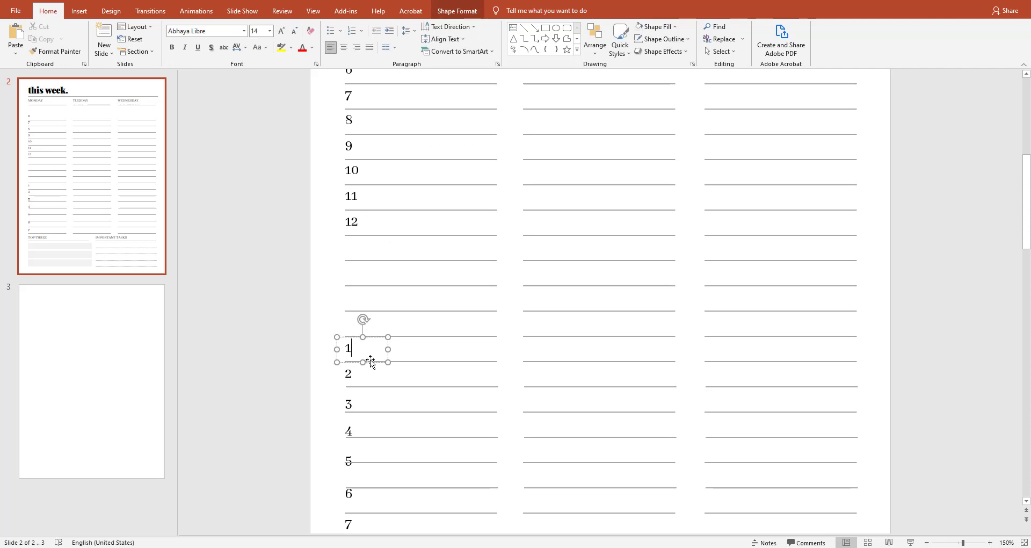
pyautogui.moveTo(368, 362); pyautogui.dragTo(369, 260)
pyautogui.click(359, 380)
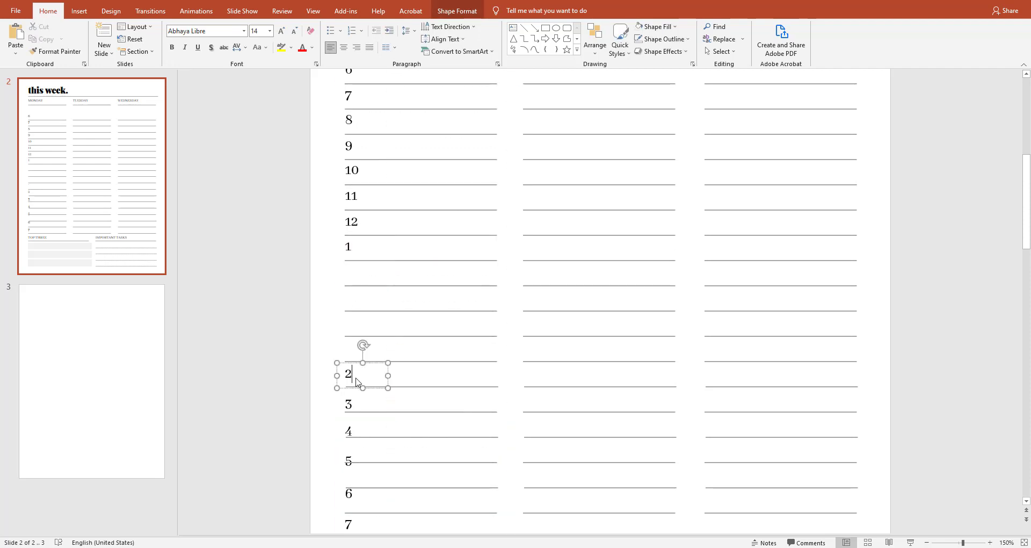
pyautogui.moveTo(370, 388); pyautogui.dragTo(377, 288)
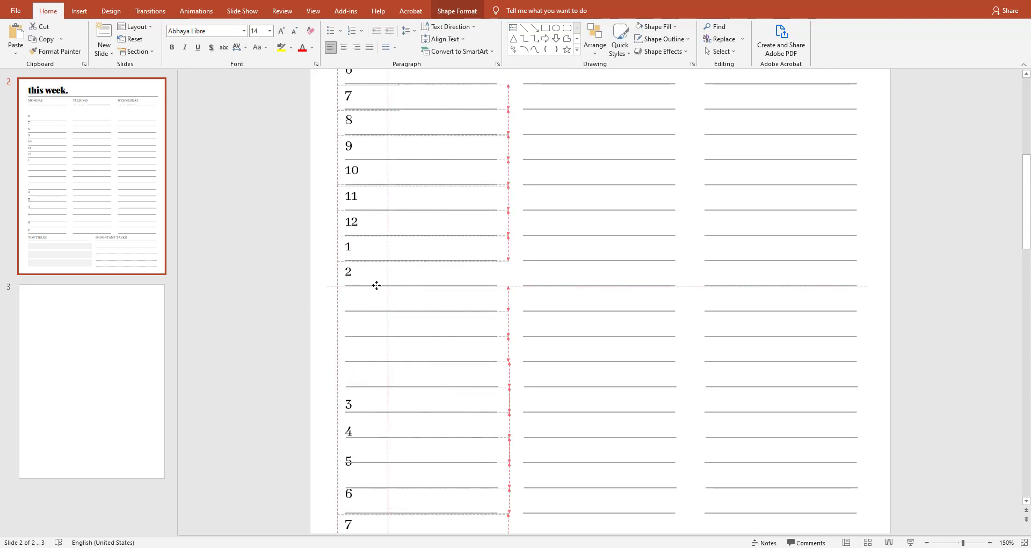
pyautogui.click(359, 408)
pyautogui.moveTo(359, 408); pyautogui.dragTo(382, 310)
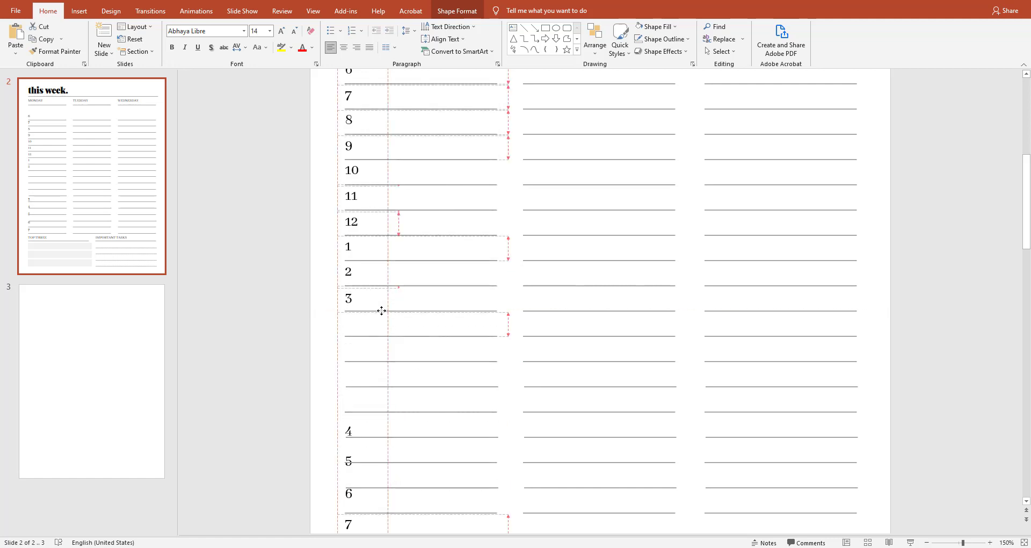
pyautogui.click(380, 443)
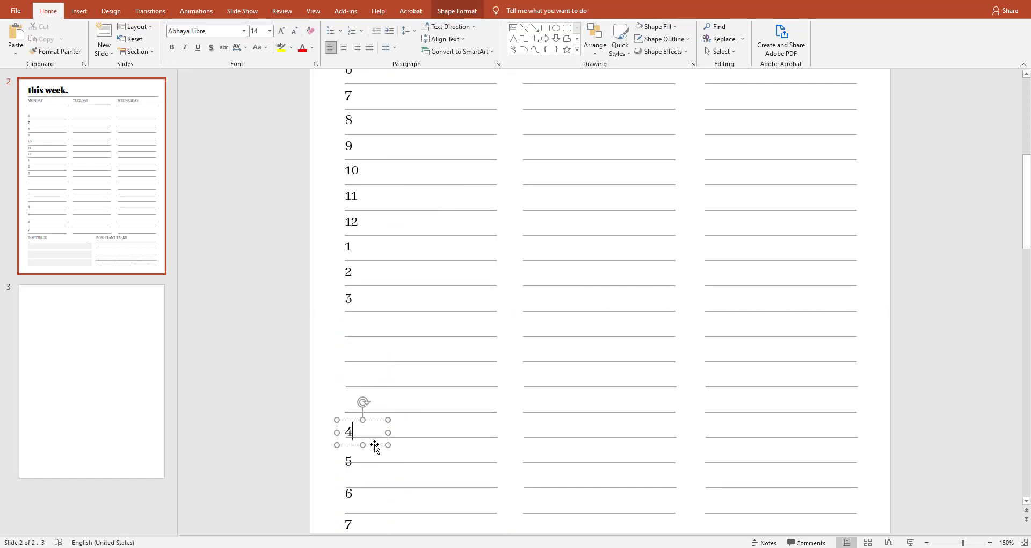
pyautogui.moveTo(380, 444); pyautogui.dragTo(379, 337)
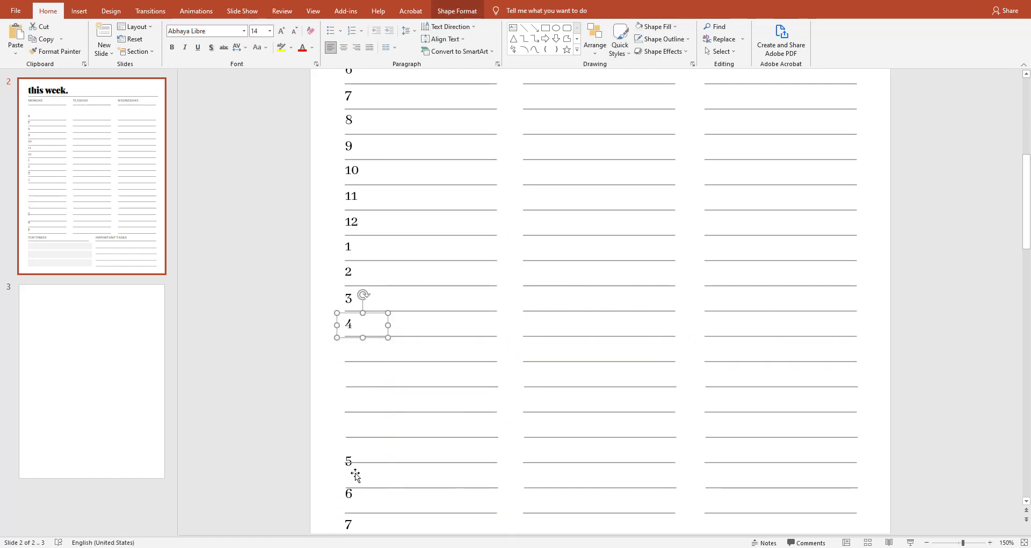
pyautogui.click(349, 466)
pyautogui.click(351, 475)
pyautogui.moveTo(369, 476); pyautogui.dragTo(377, 364)
pyautogui.click(348, 492)
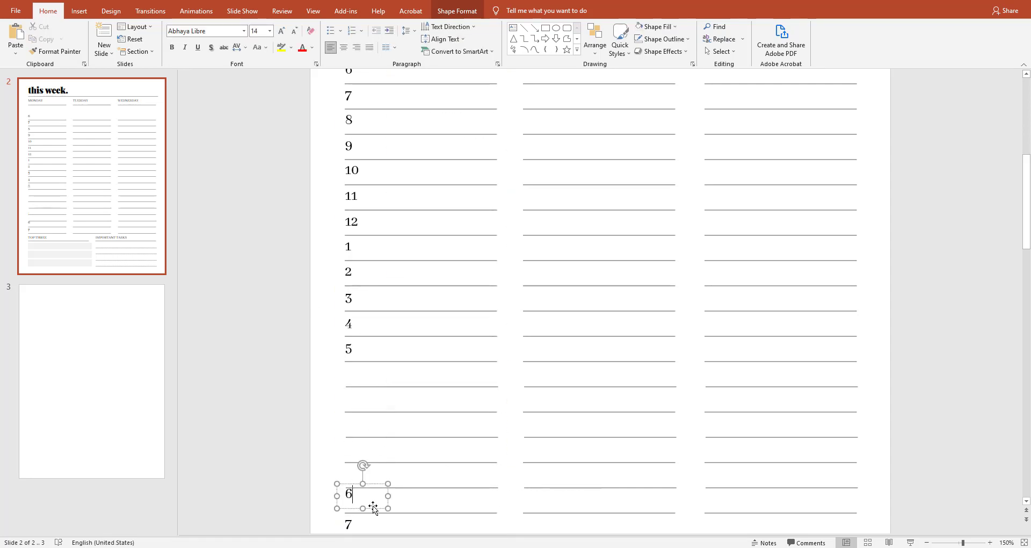
pyautogui.moveTo(372, 503); pyautogui.dragTo(380, 387)
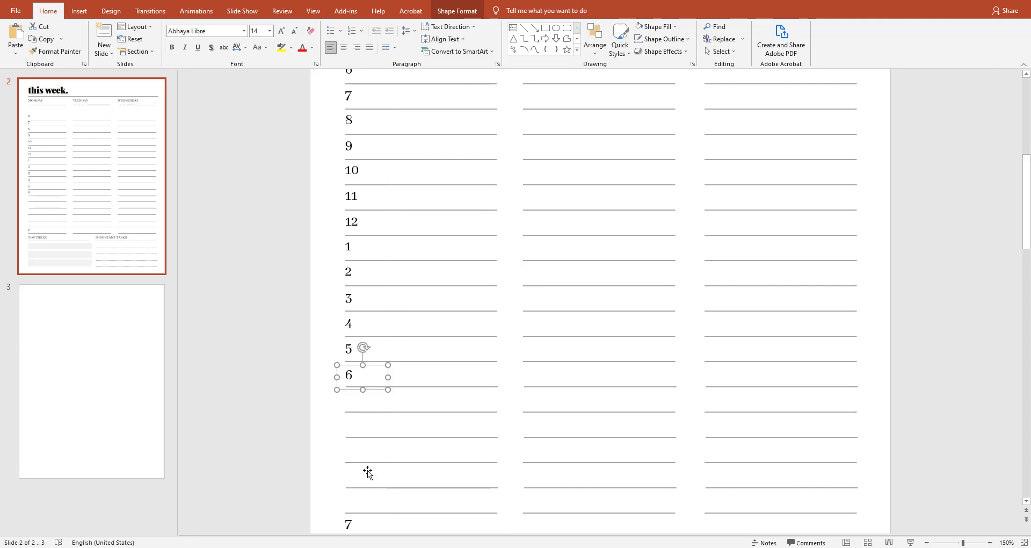
pyautogui.click(370, 522)
pyautogui.moveTo(376, 519); pyautogui.dragTo(387, 390)
pyautogui.click(318, 425)
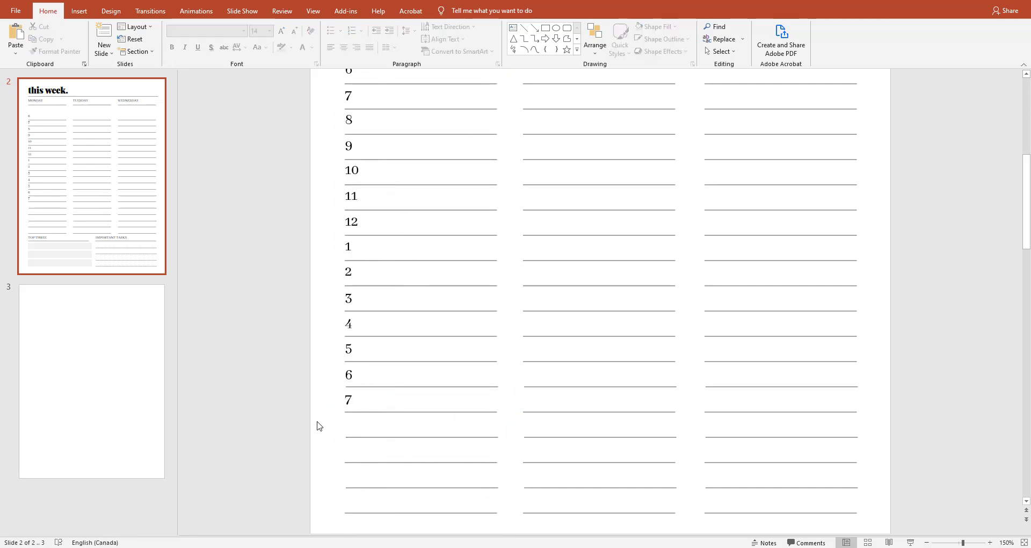
# Copy the 5, 6 and 7 labels below the 7 and renumber the copies as 8 and 9
pyautogui.scroll(-2, 318, 426)
pyautogui.click(346, 310)
pyautogui.keyDown('shift'); pyautogui.click(349, 285); pyautogui.keyUp('shift')
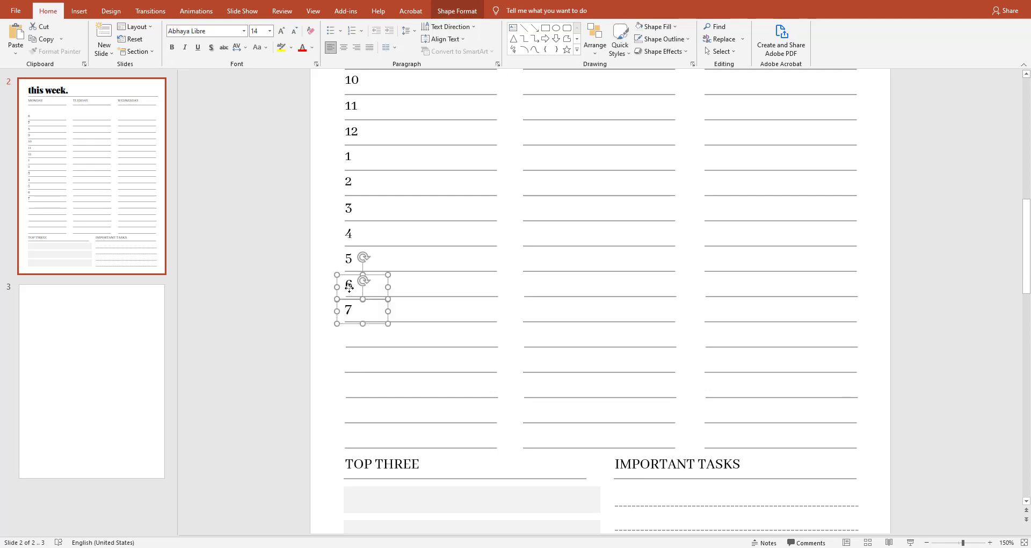
pyautogui.keyDown('shift'); pyautogui.click(349, 263); pyautogui.keyUp('shift')
pyautogui.scroll(3, 349, 266)
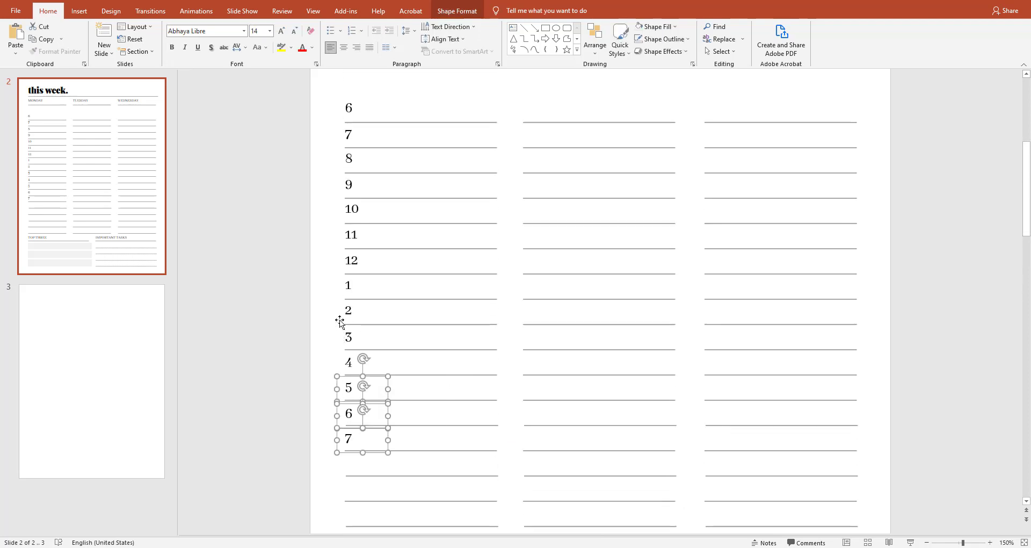
pyautogui.scroll(2, 340, 317)
pyautogui.scroll(-2, 340, 321)
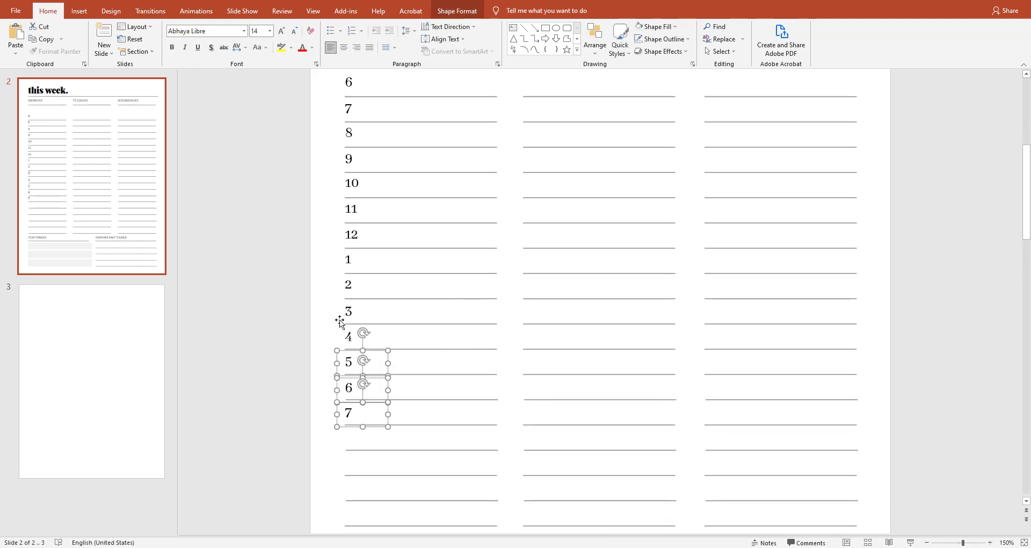
pyautogui.scroll(-2, 359, 384)
pyautogui.moveTo(374, 367); pyautogui.dragTo(375, 444)
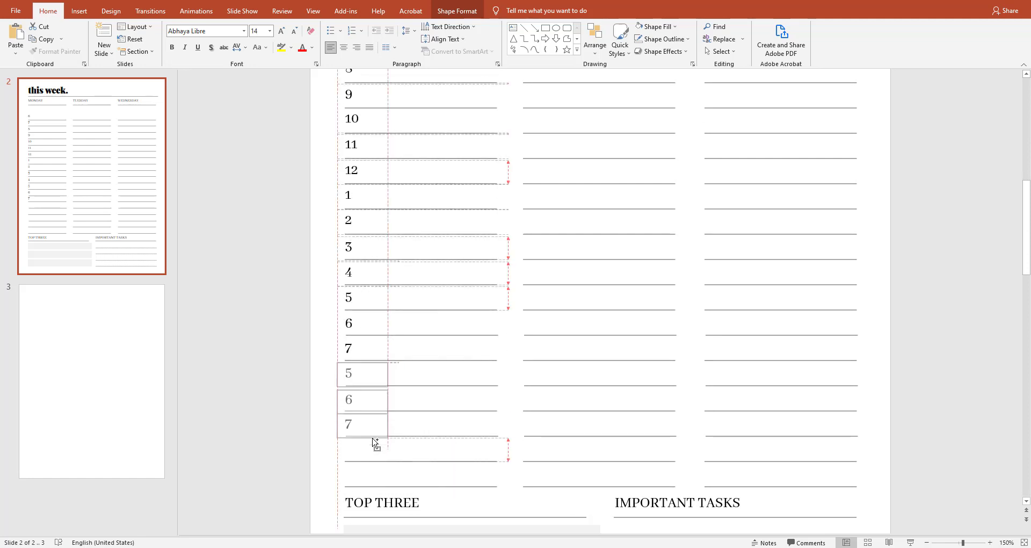
pyautogui.doubleClick(349, 374)
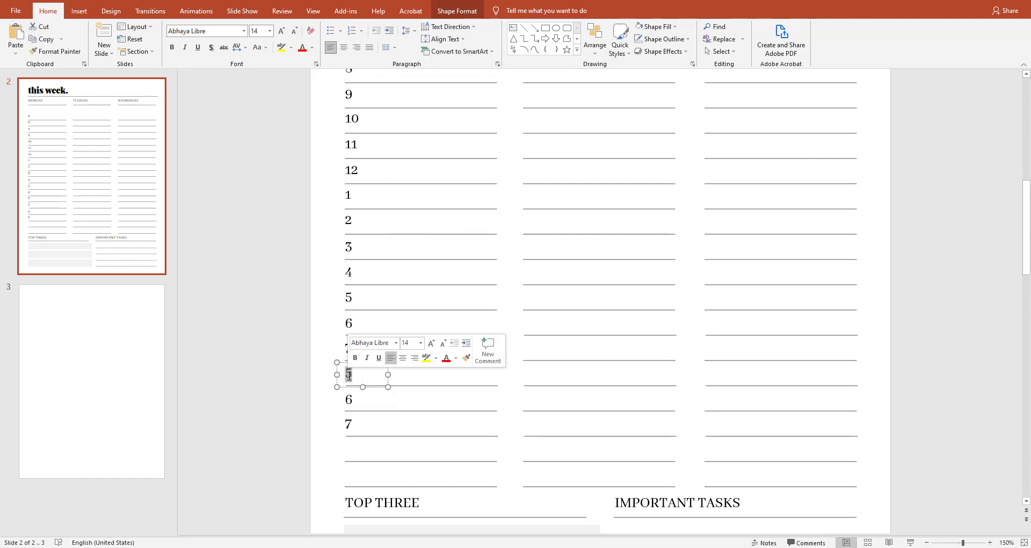
pyautogui.write('8')
pyautogui.doubleClick(349, 399)
pyautogui.write('9')
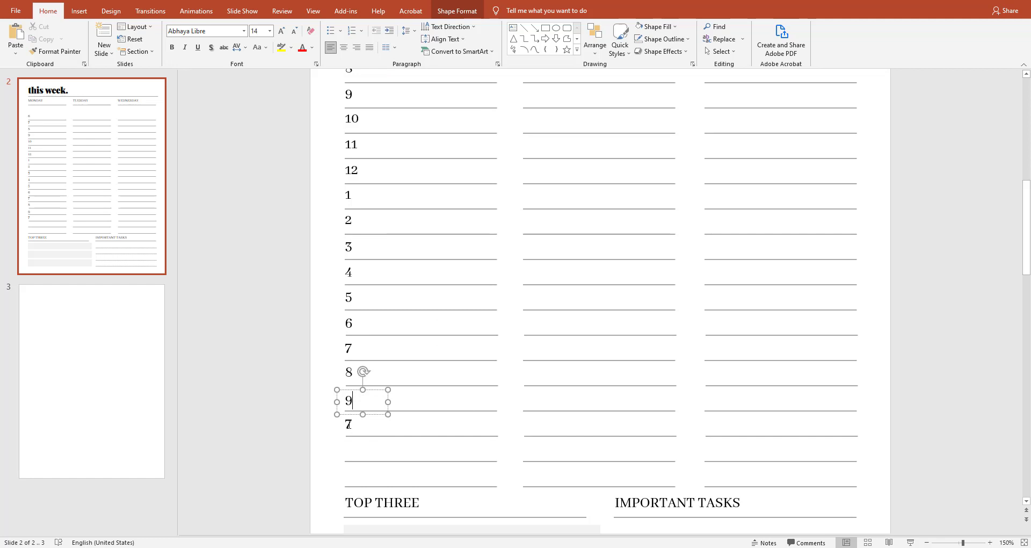
pyautogui.doubleClick(348, 425)
# Enter 10 in the last copied label and select every hour label in Monday's column
pyautogui.write('10')
pyautogui.keyDown('shift'); pyautogui.click(349, 398); pyautogui.keyUp('shift')
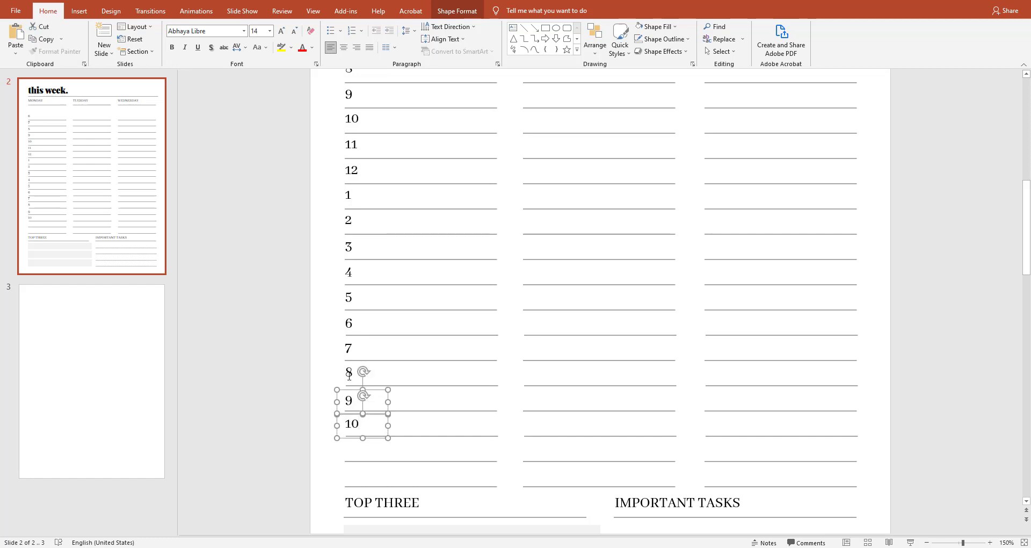
pyautogui.keyDown('shift'); pyautogui.click(349, 375); pyautogui.keyUp('shift')
pyautogui.keyDown('shift'); pyautogui.click(348, 349); pyautogui.keyUp('shift')
pyautogui.keyDown('shift'); pyautogui.click(349, 324); pyautogui.keyUp('shift')
pyautogui.keyDown('shift'); pyautogui.click(348, 299); pyautogui.keyUp('shift')
pyautogui.keyDown('shift'); pyautogui.click(349, 273); pyautogui.keyUp('shift')
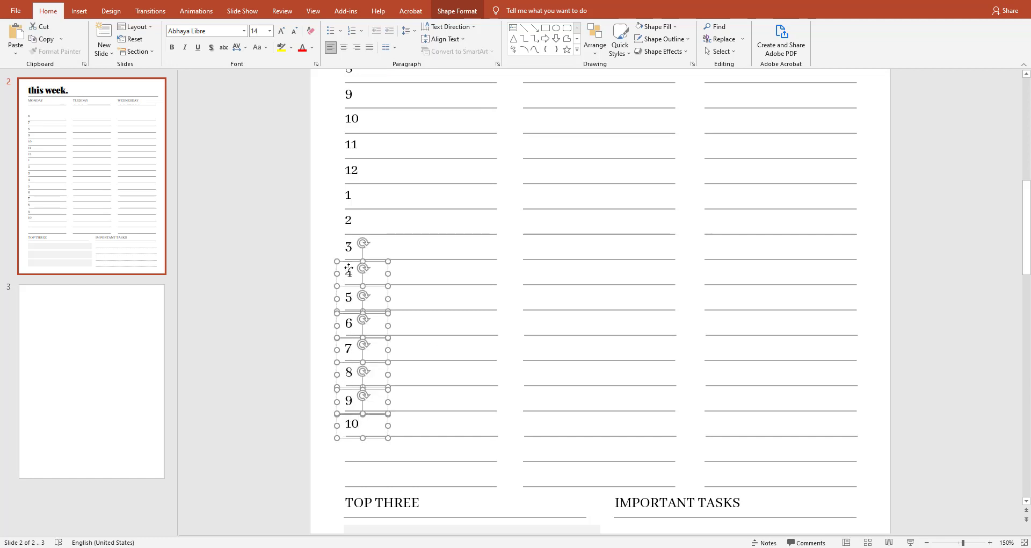
pyautogui.keyDown('shift'); pyautogui.click(348, 247); pyautogui.keyUp('shift')
pyautogui.keyDown('shift'); pyautogui.click(349, 219); pyautogui.keyUp('shift')
pyautogui.keyDown('shift'); pyautogui.click(348, 194); pyautogui.keyUp('shift')
pyautogui.keyDown('shift'); pyautogui.click(351, 170); pyautogui.keyUp('shift')
pyautogui.keyDown('shift'); pyautogui.click(351, 144); pyautogui.keyUp('shift')
pyautogui.keyDown('shift'); pyautogui.click(351, 118); pyautogui.keyUp('shift')
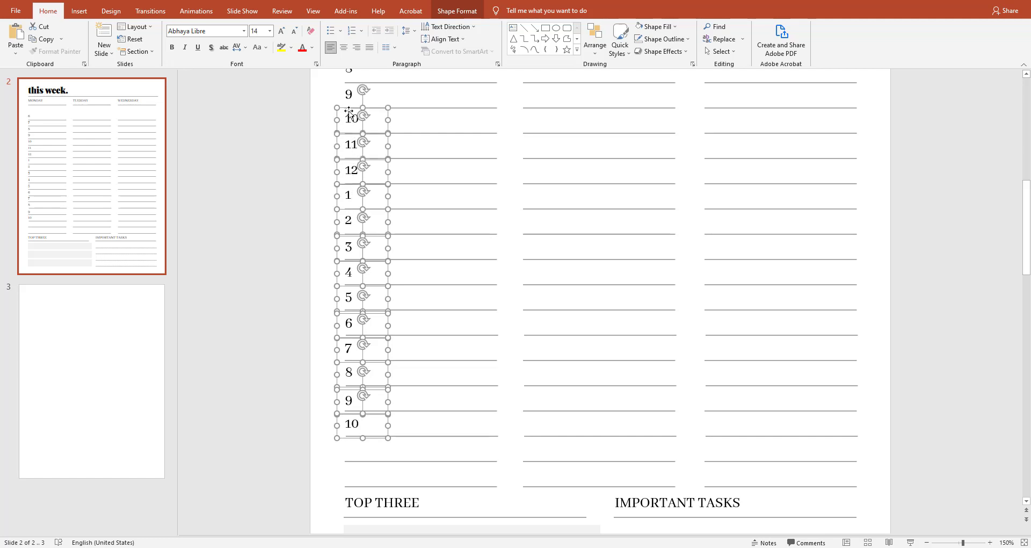
pyautogui.keyDown('shift'); pyautogui.click(349, 94); pyautogui.keyUp('shift')
pyautogui.scroll(2, 348, 94)
pyautogui.keyDown('shift'); pyautogui.click(349, 95); pyautogui.keyUp('shift')
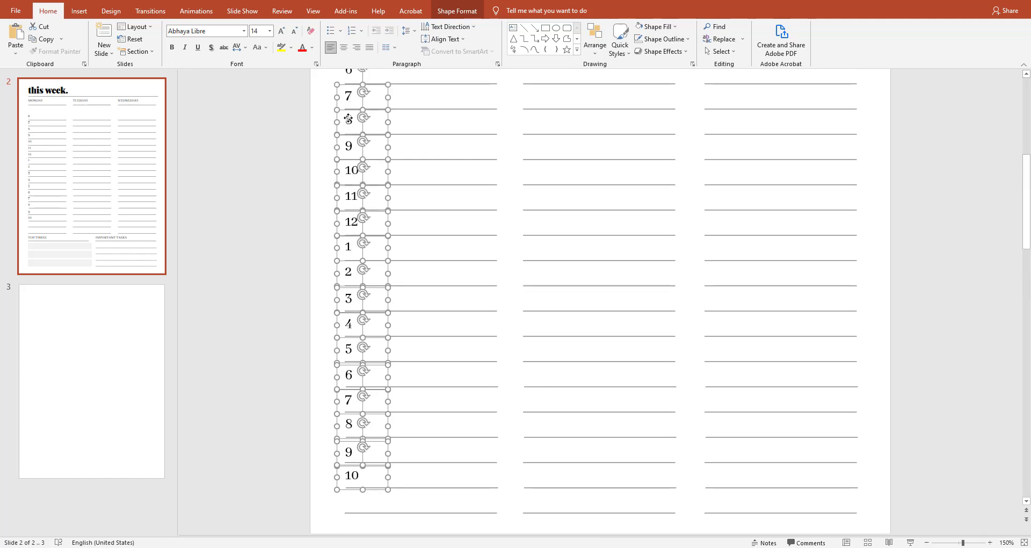
# Drag the selected hour labels down two rows so 10 sits on the last line above TOP THREE
pyautogui.scroll(1, 349, 94)
pyautogui.scroll(-3, 395, 437)
pyautogui.keyDown('ctrl'); pyautogui.scroll(5, 398, 433); pyautogui.keyUp('ctrl')
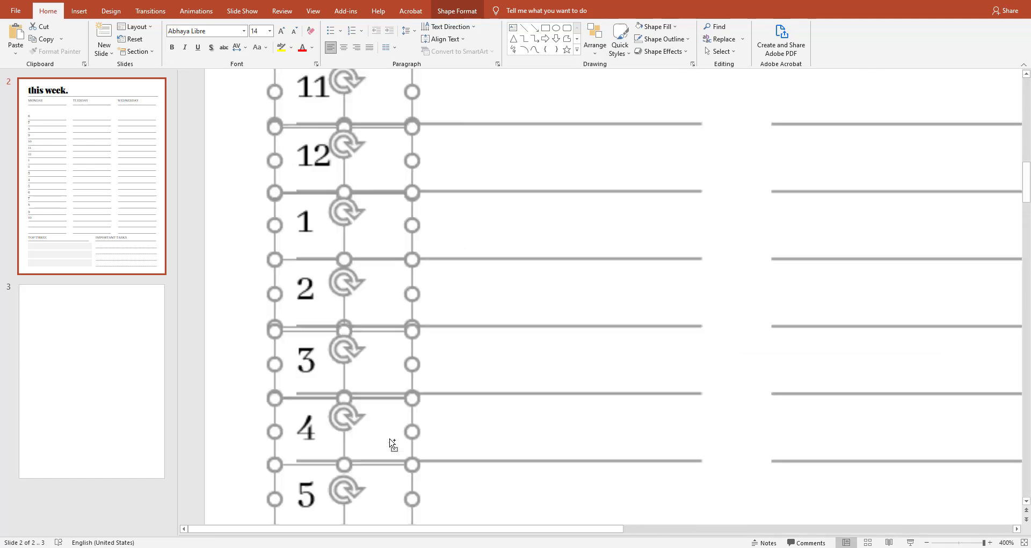
pyautogui.scroll(-3, 392, 443)
pyautogui.scroll(-3, 392, 443)
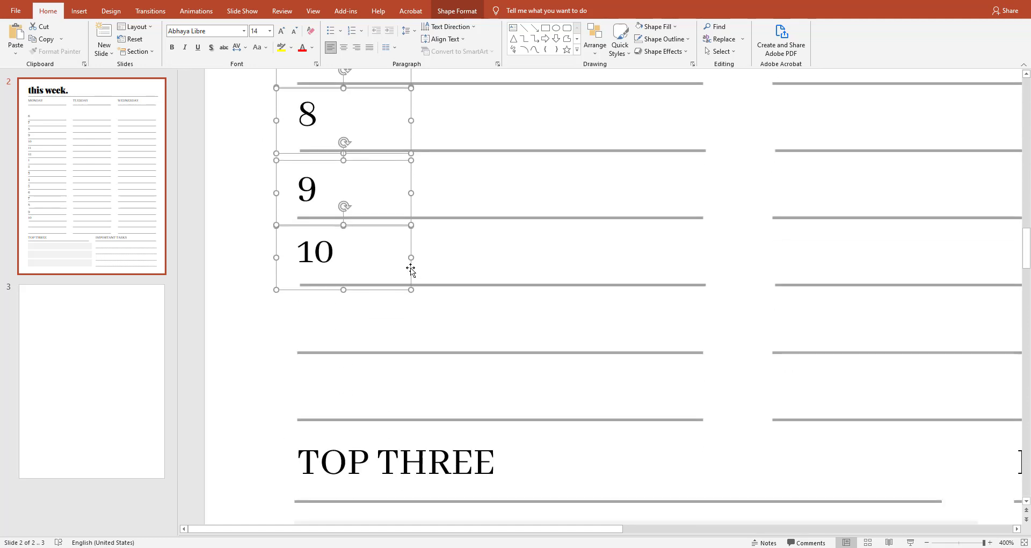
pyautogui.moveTo(410, 287); pyautogui.dragTo(406, 400)
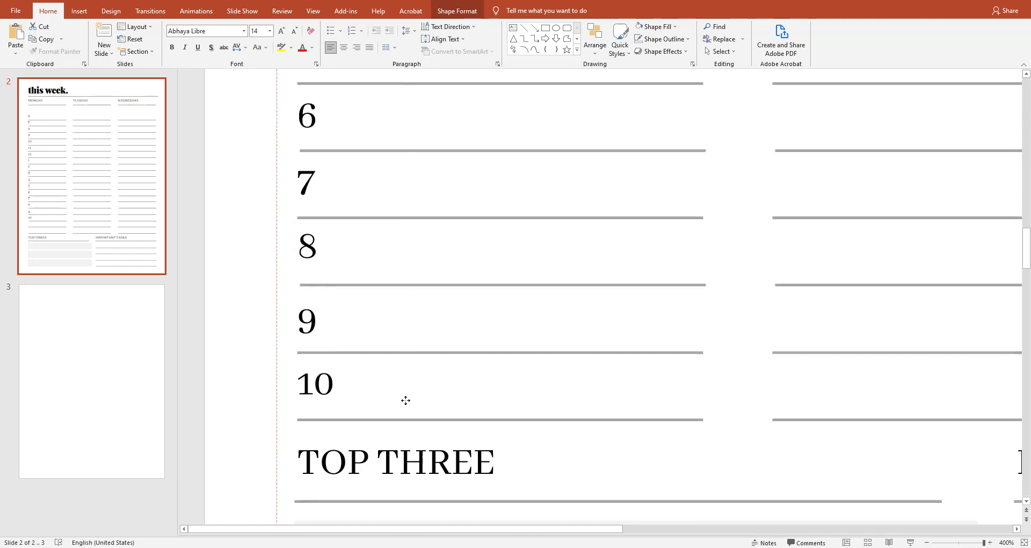
pyautogui.click(444, 392)
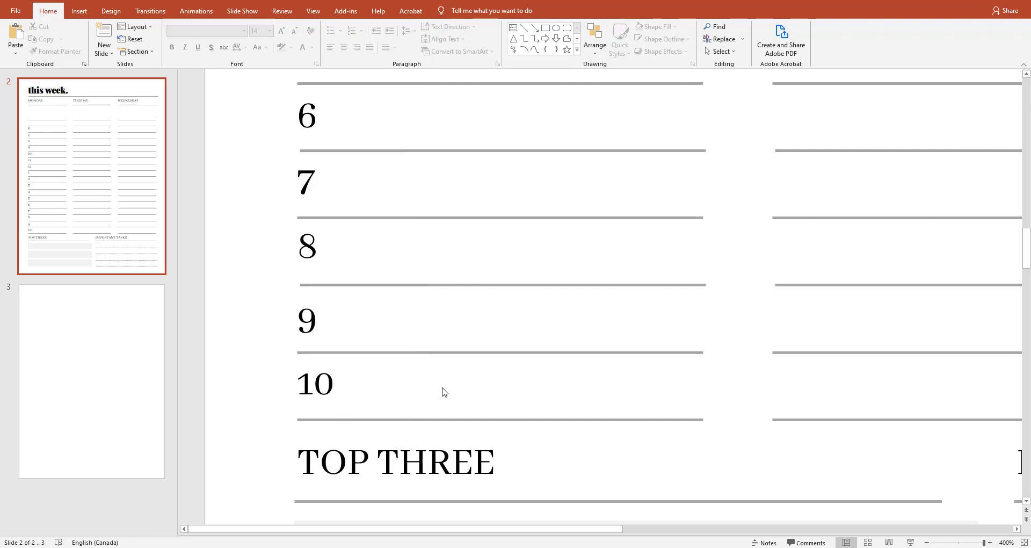
pyautogui.keyDown('ctrl'); pyautogui.scroll(-5, 444, 392); pyautogui.keyUp('ctrl')
pyautogui.click(410, 396)
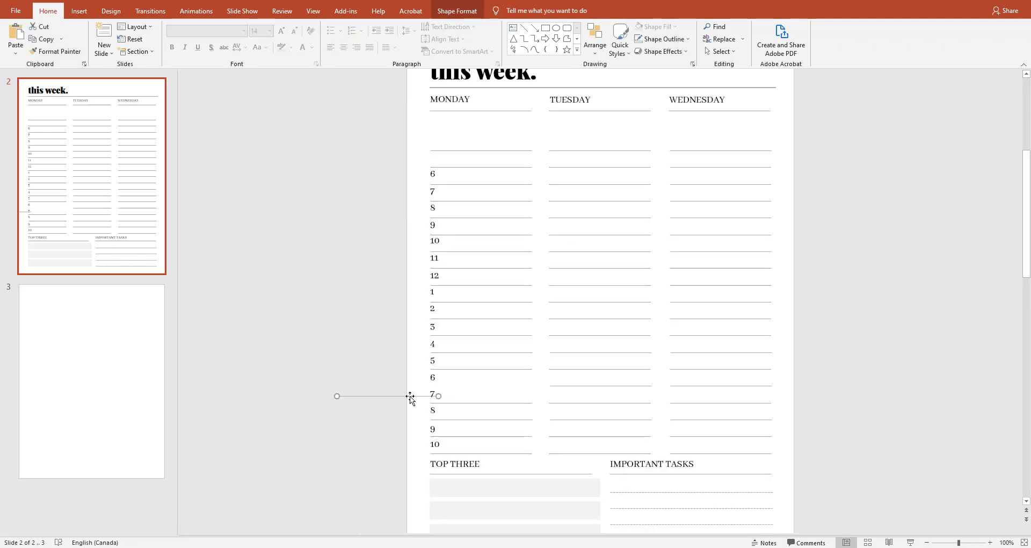
# Delete the off-slide stray line and dash the three blank line rows above 6 in every day column
pyautogui.press('Delete')
pyautogui.scroll(1, 838, 364)
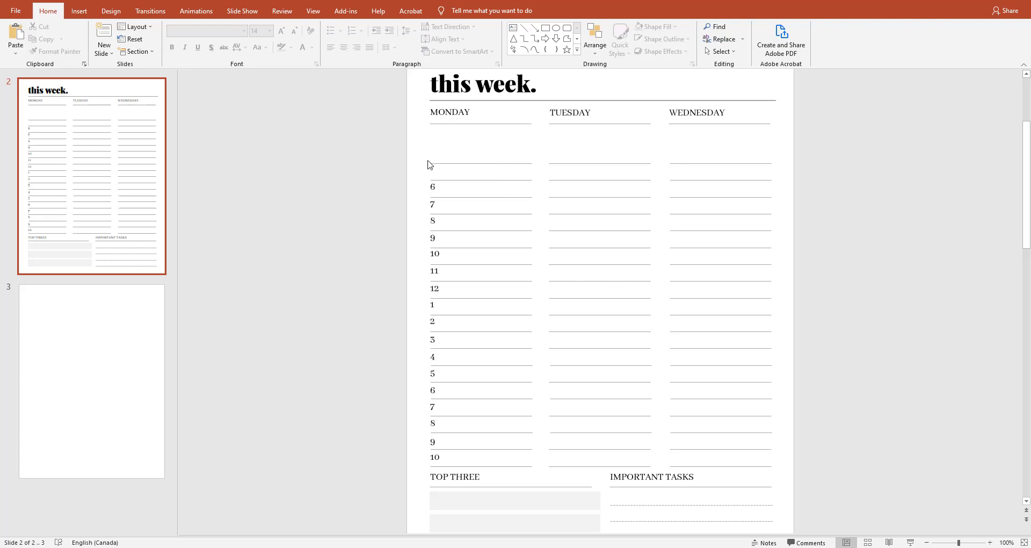
pyautogui.moveTo(428, 164)
pyautogui.mouseDown()
pyautogui.moveTo(773, 169)
pyautogui.moveTo(740, 150)
pyautogui.mouseUp()
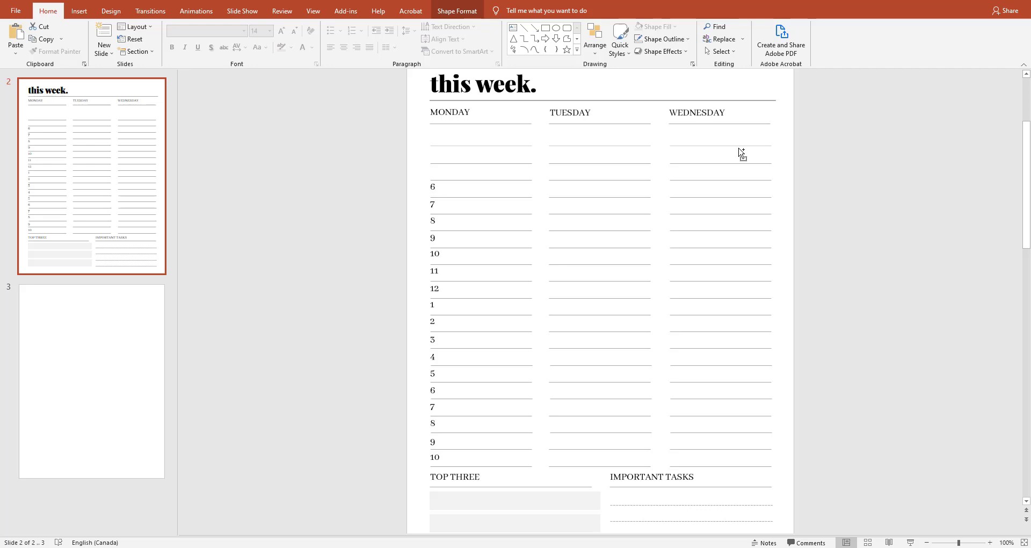
pyautogui.moveTo(417, 135); pyautogui.dragTo(784, 191)
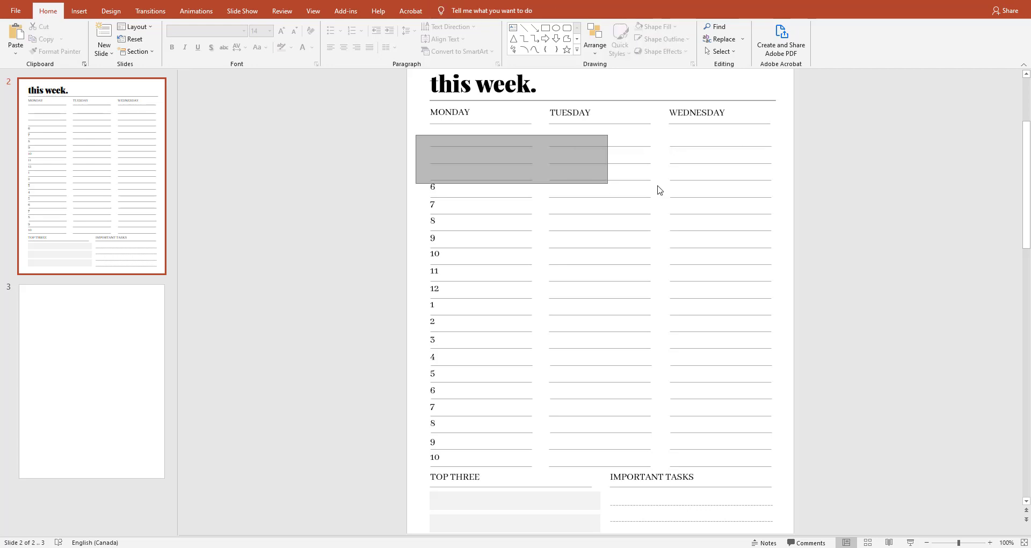
pyautogui.click(457, 10)
pyautogui.click(402, 38)
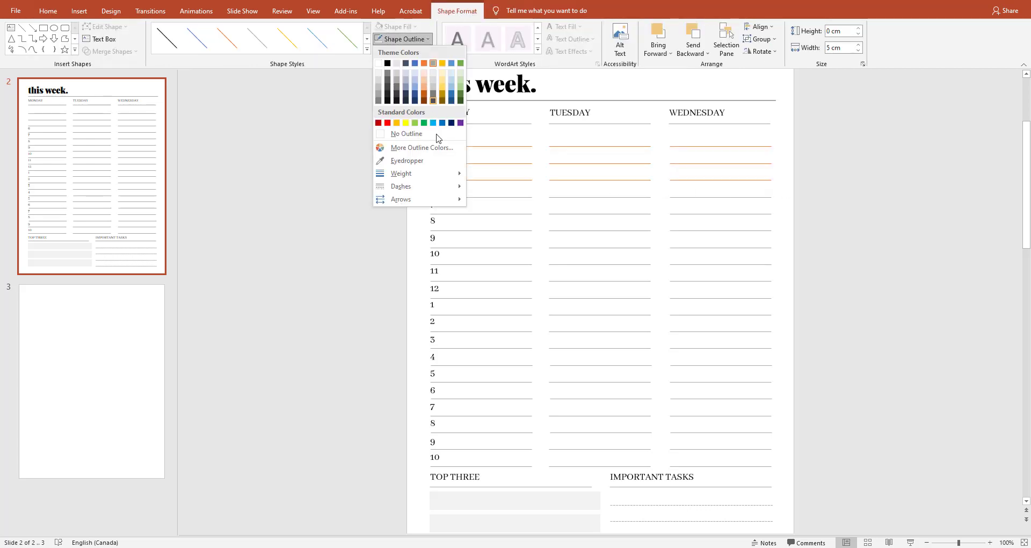
pyautogui.moveTo(424, 173)
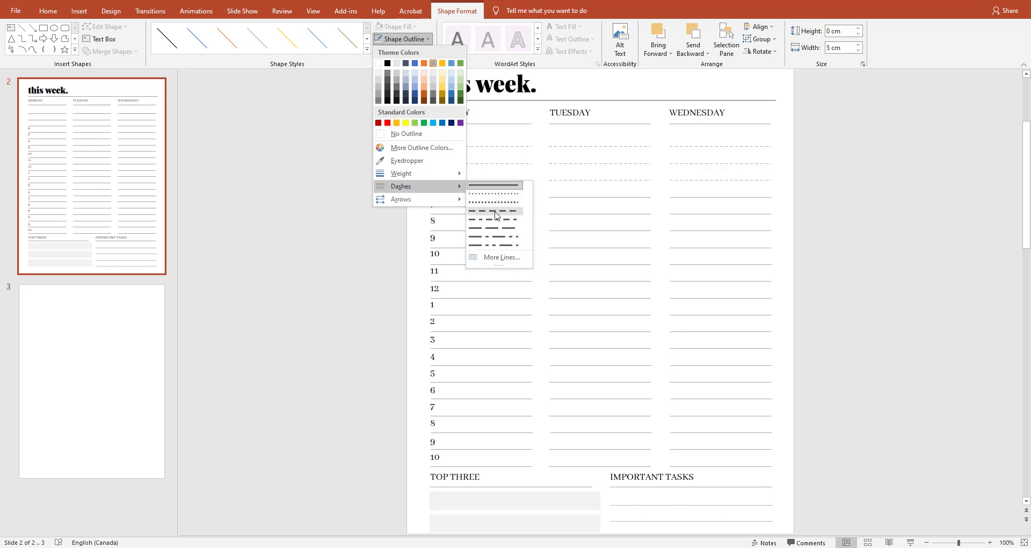
pyautogui.click(505, 228)
pyautogui.click(842, 222)
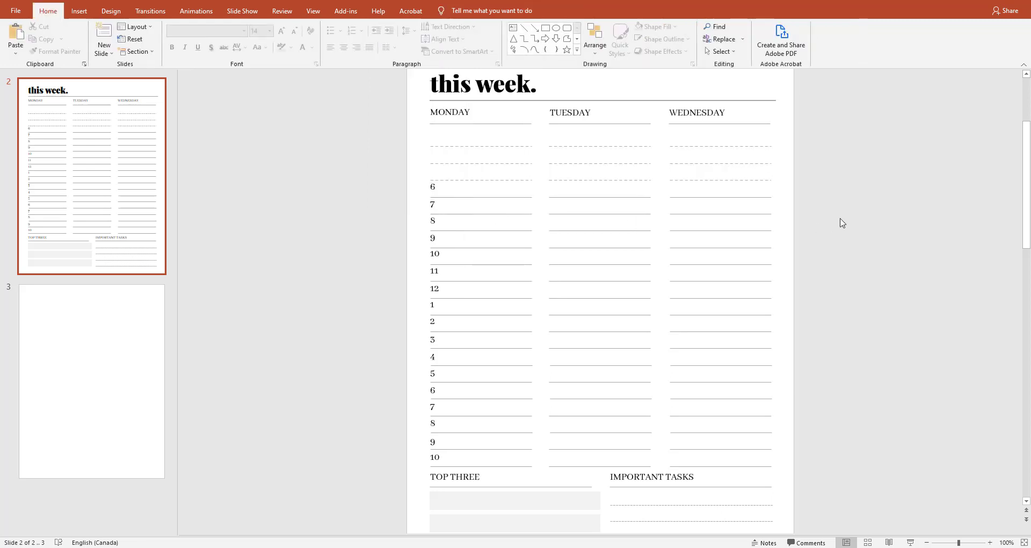
pyautogui.click(435, 185)
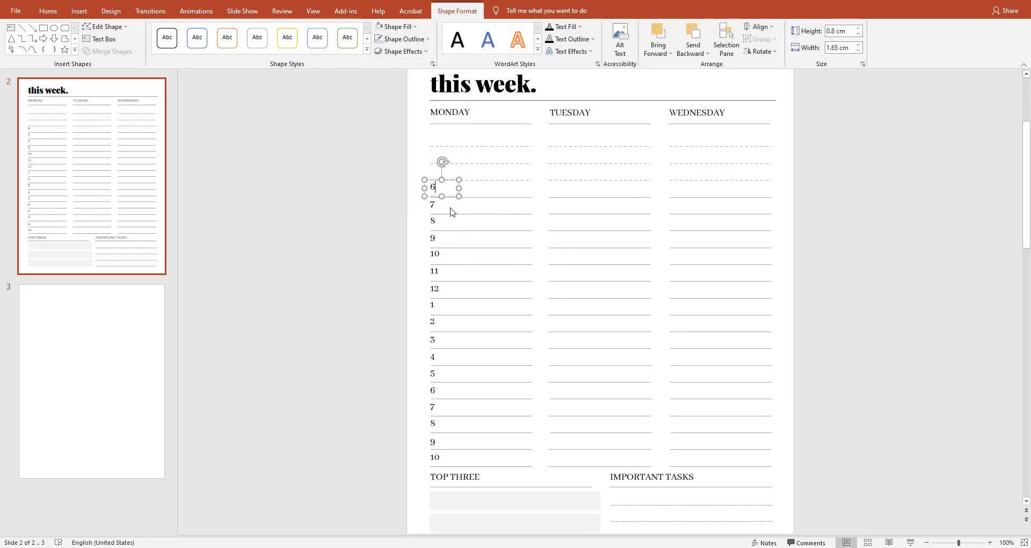
pyautogui.click(399, 201)
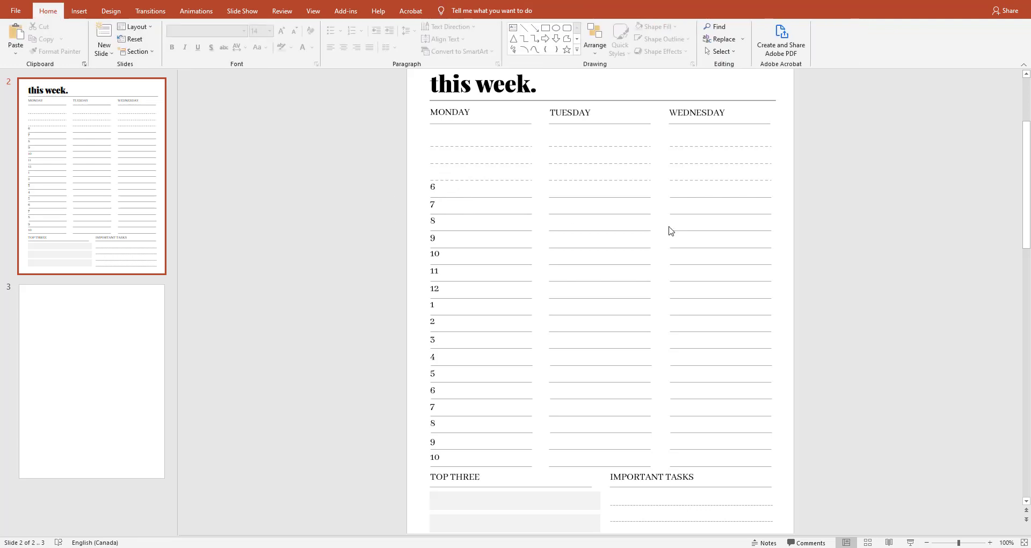
# Duplicate the finished Monday–Wednesday planner slide 2 so its copy becomes slide 3
pyautogui.scroll(-1, 585, 448)
pyautogui.click(583, 448)
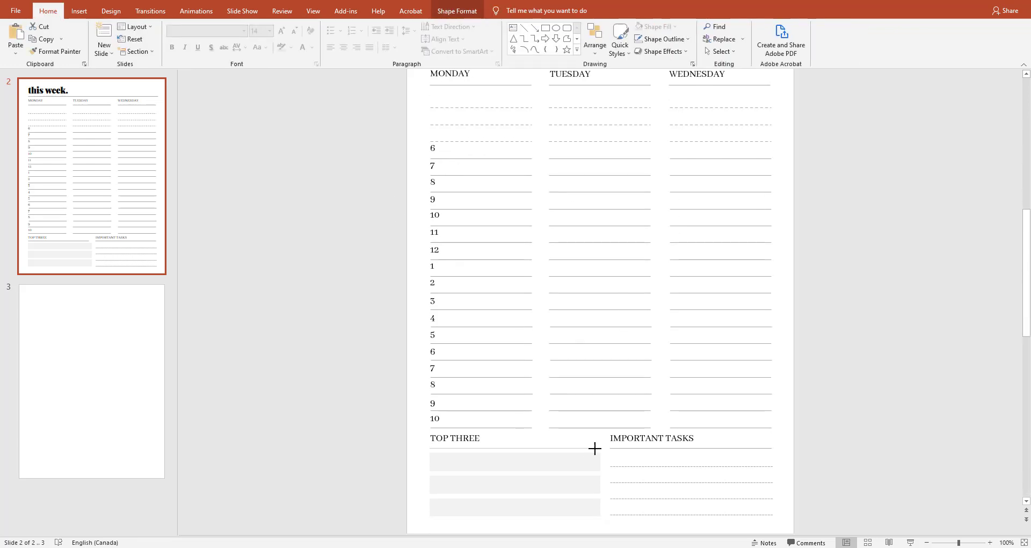
pyautogui.click(926, 459)
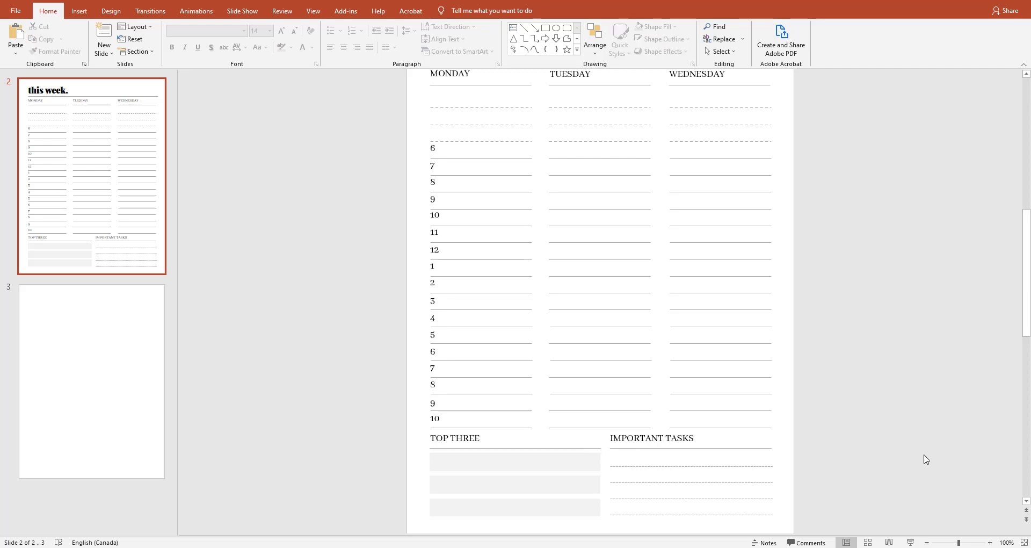
pyautogui.scroll(2, 824, 347)
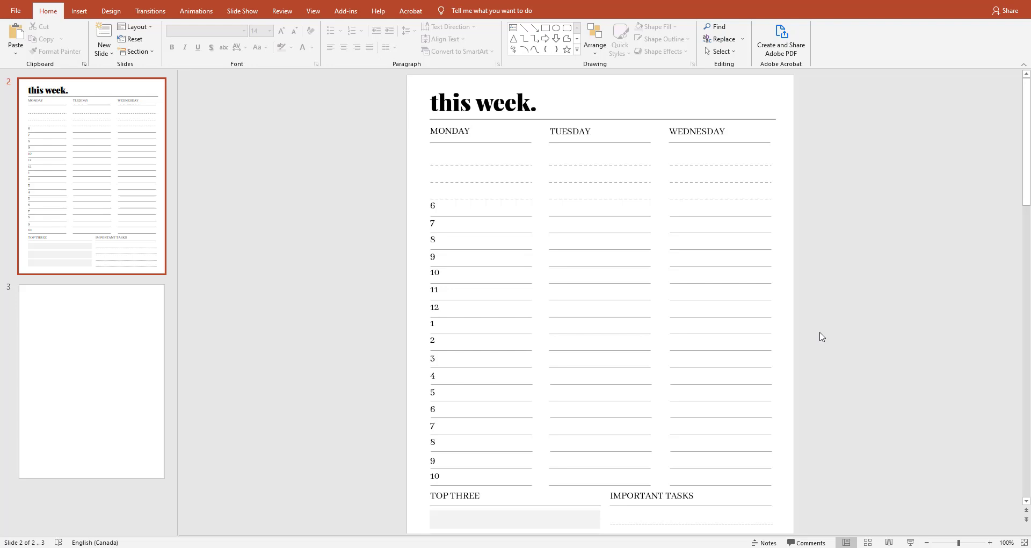
pyautogui.rightClick(96, 181)
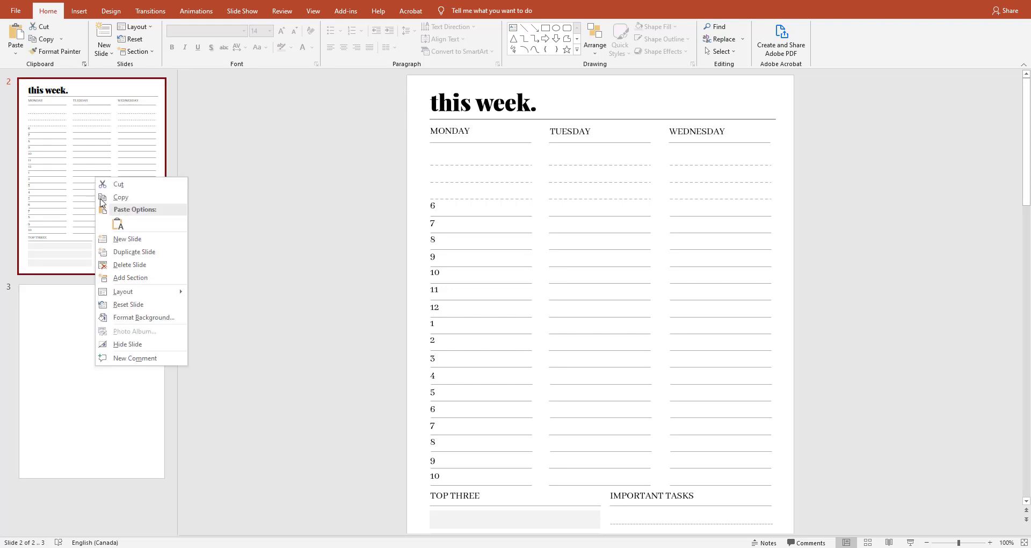
pyautogui.click(120, 251)
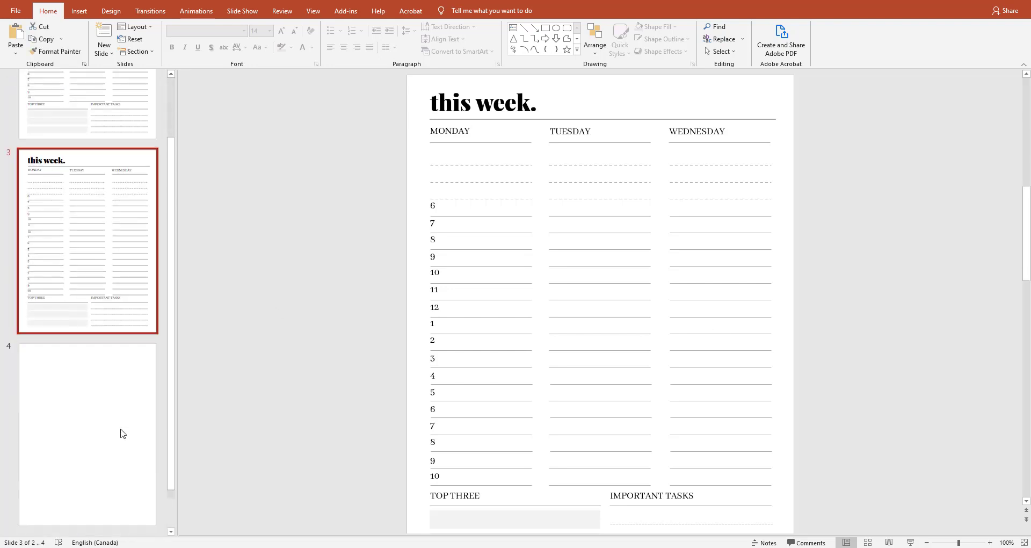
# Move the 'this week.' title box to the right and delete its text
pyautogui.click(485, 109)
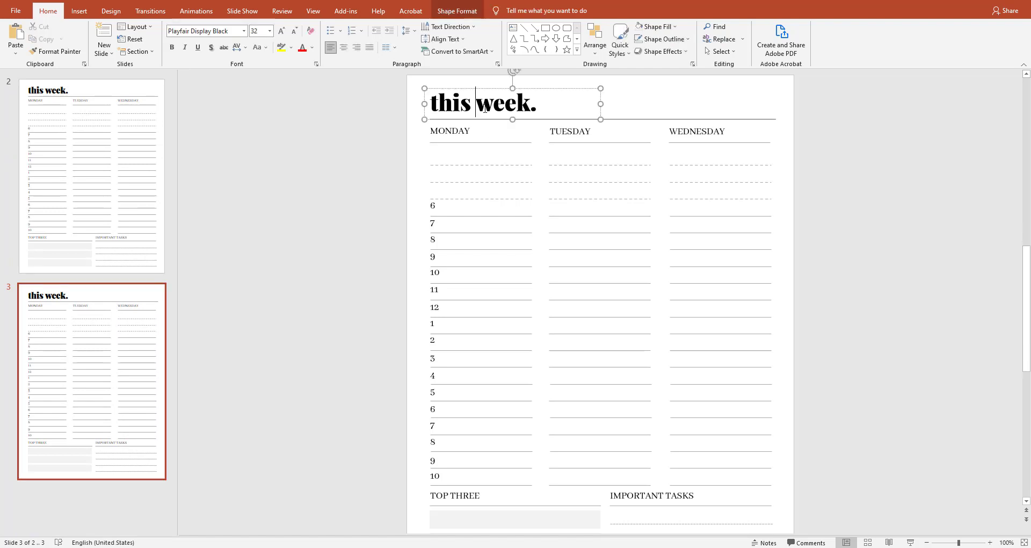
pyautogui.moveTo(494, 92); pyautogui.dragTo(669, 95)
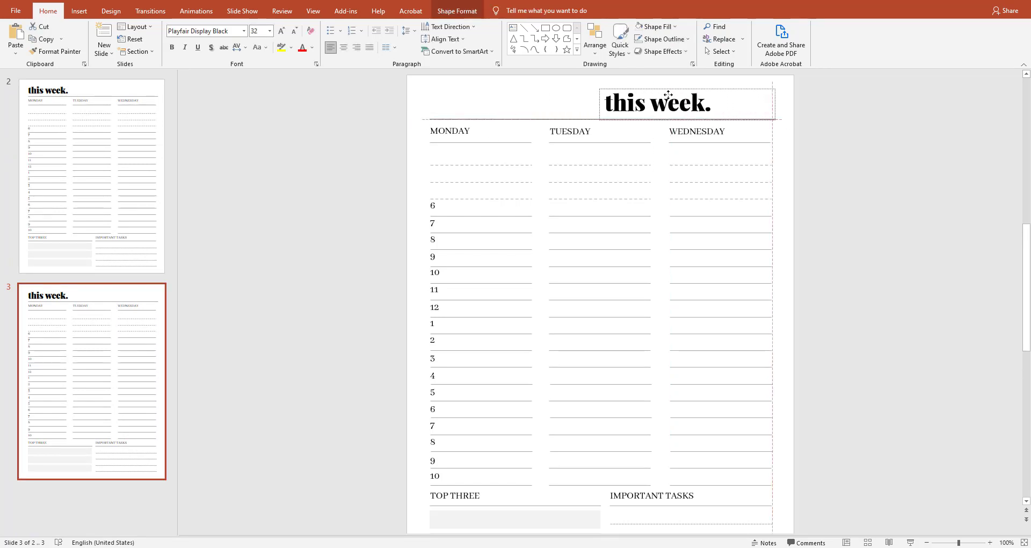
pyautogui.doubleClick(669, 94)
pyautogui.click(662, 110)
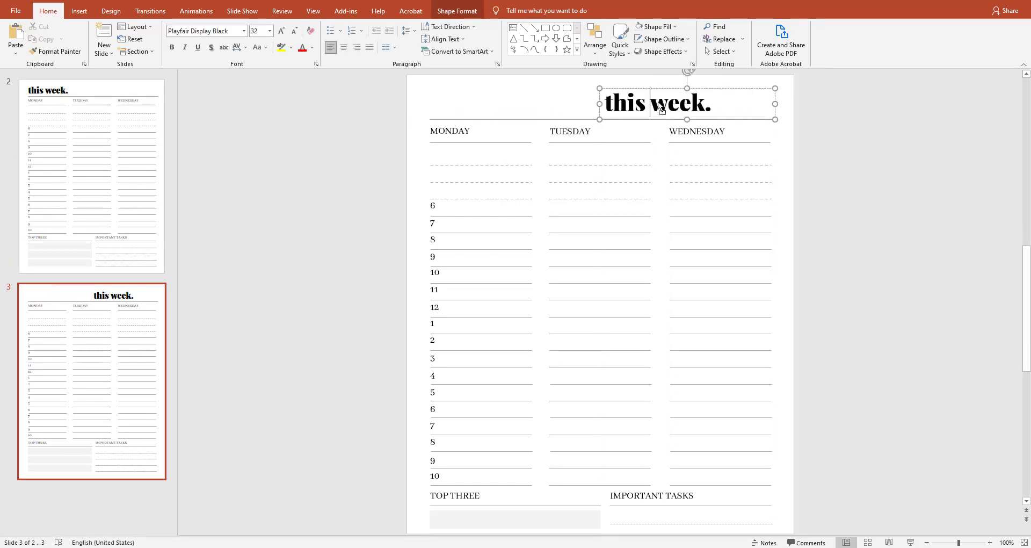
pyautogui.tripleClick(661, 110)
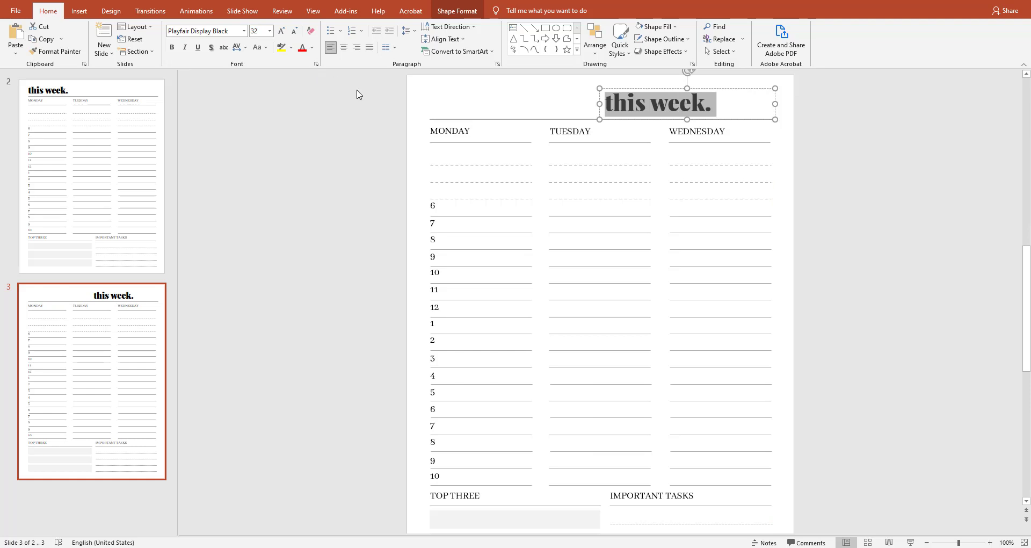
pyautogui.press('Delete')
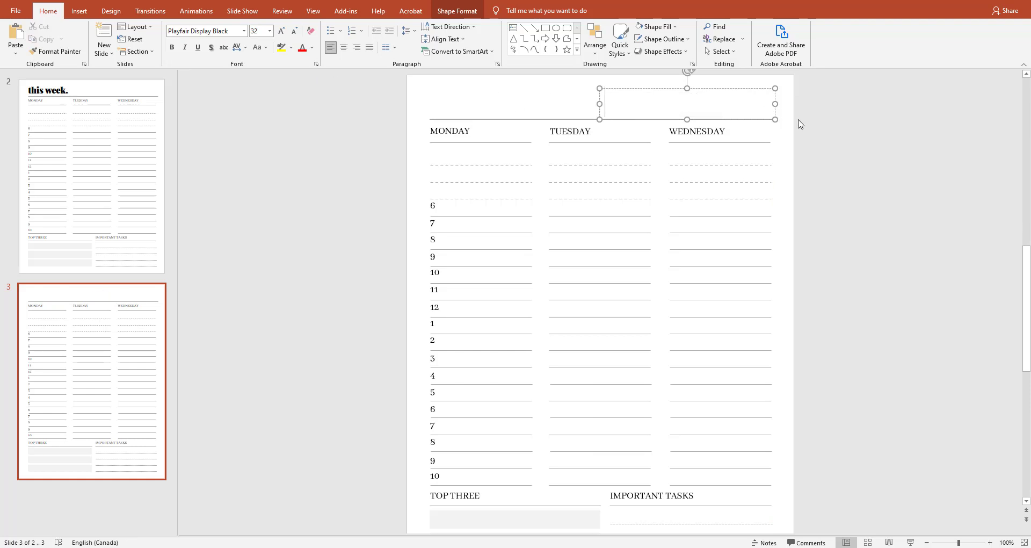
# Move the short line under WEDNESDAY up above the header rule at the top right
pyautogui.click(672, 87)
pyautogui.click(672, 86)
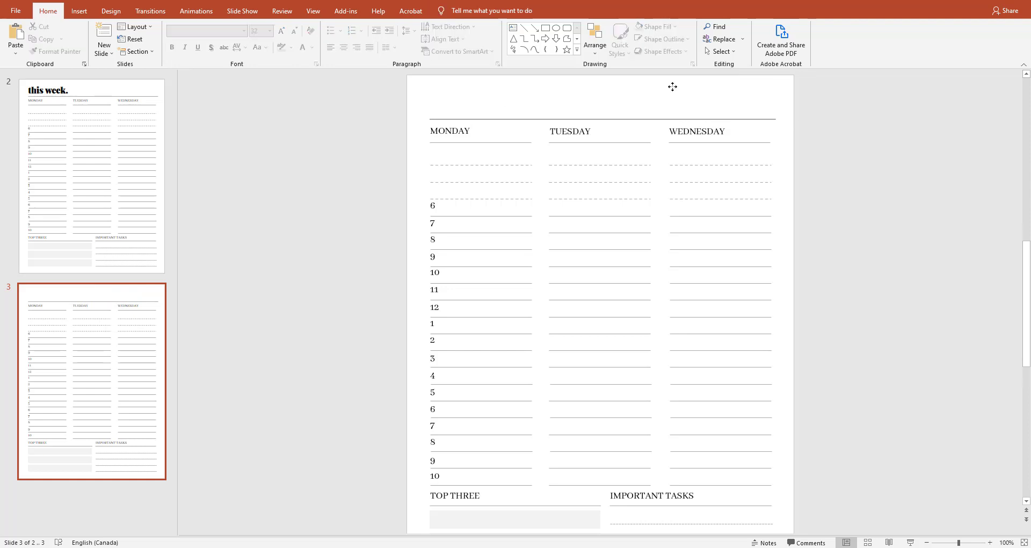
pyautogui.click(757, 143)
pyautogui.moveTo(757, 143); pyautogui.dragTo(758, 110)
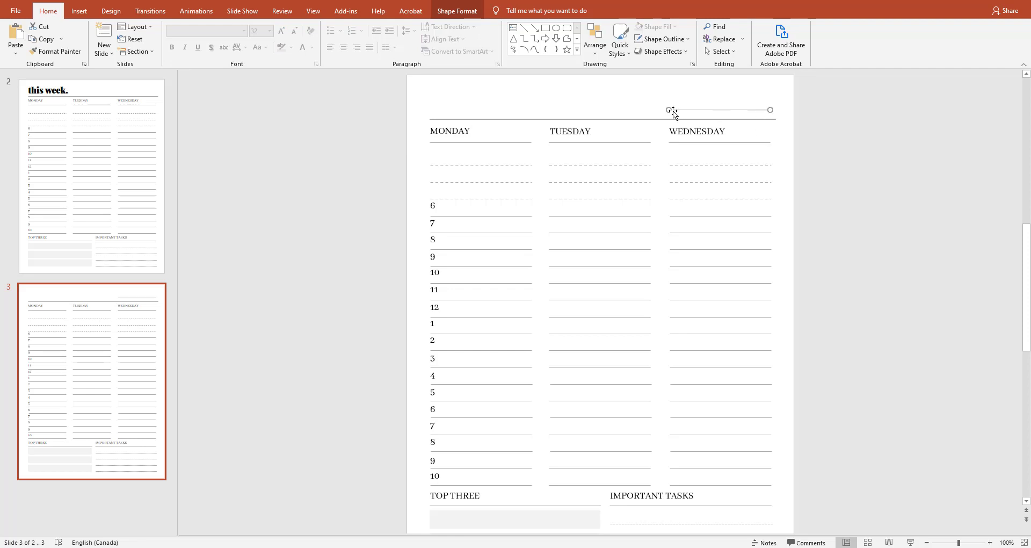
# Retype slide 3's MONDAY, TUESDAY and WEDNESDAY headings as THURSDAY, FRIDAY and SATURDAY
pyautogui.click(441, 11)
pyautogui.click(422, 38)
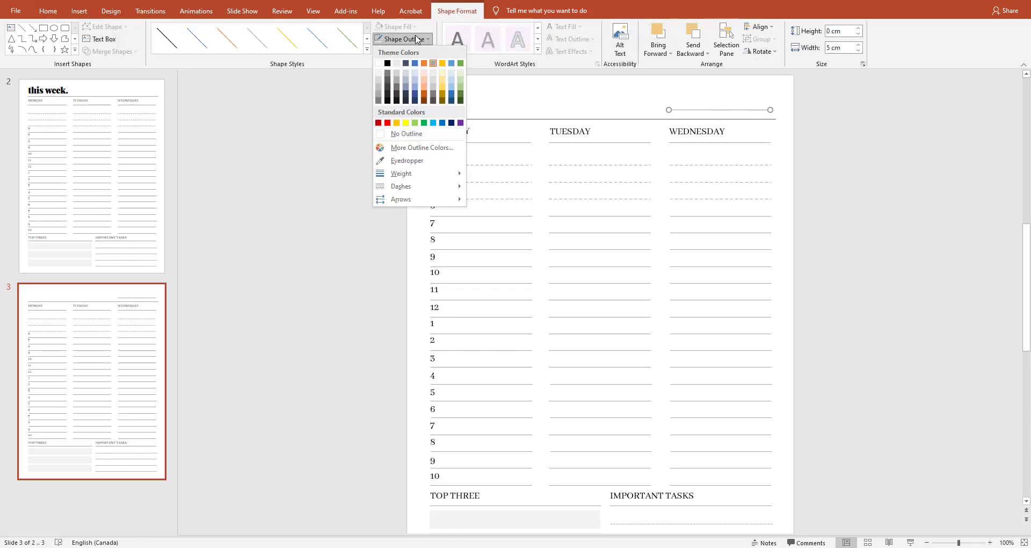
pyautogui.click(953, 207)
pyautogui.doubleClick(461, 131)
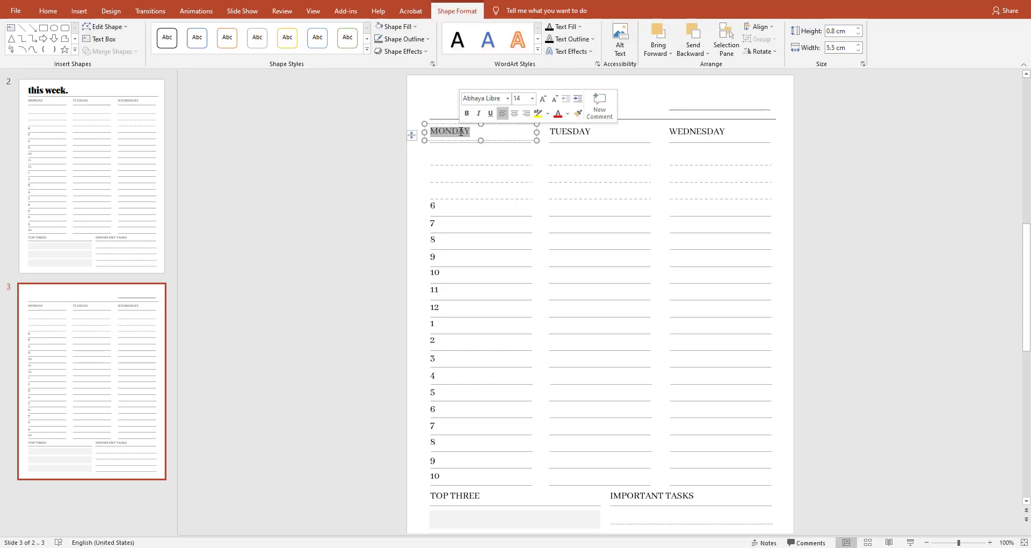
pyautogui.write('THURS')
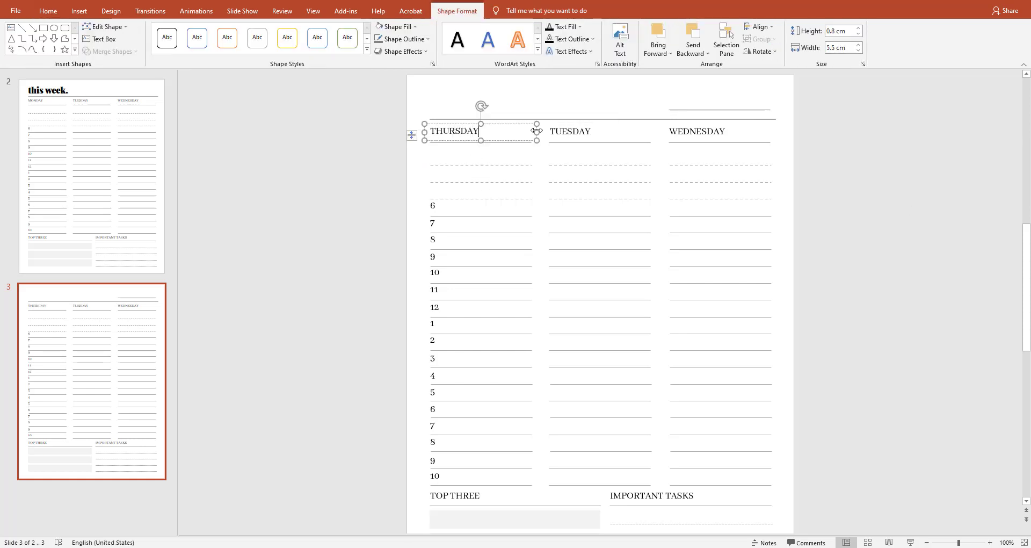
pyautogui.doubleClick(558, 131)
pyautogui.write('F')
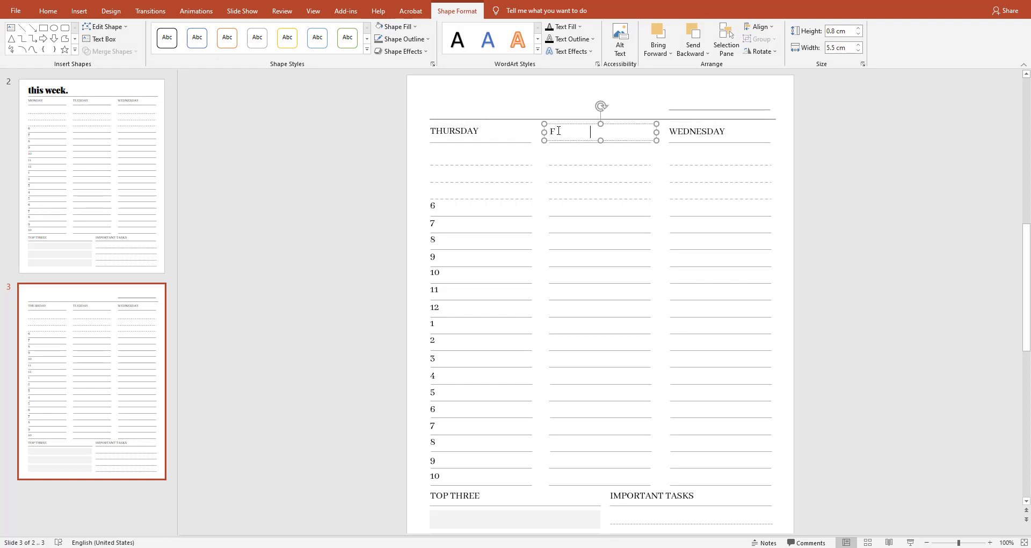
pyautogui.write('RIDAY')
pyautogui.doubleClick(687, 132)
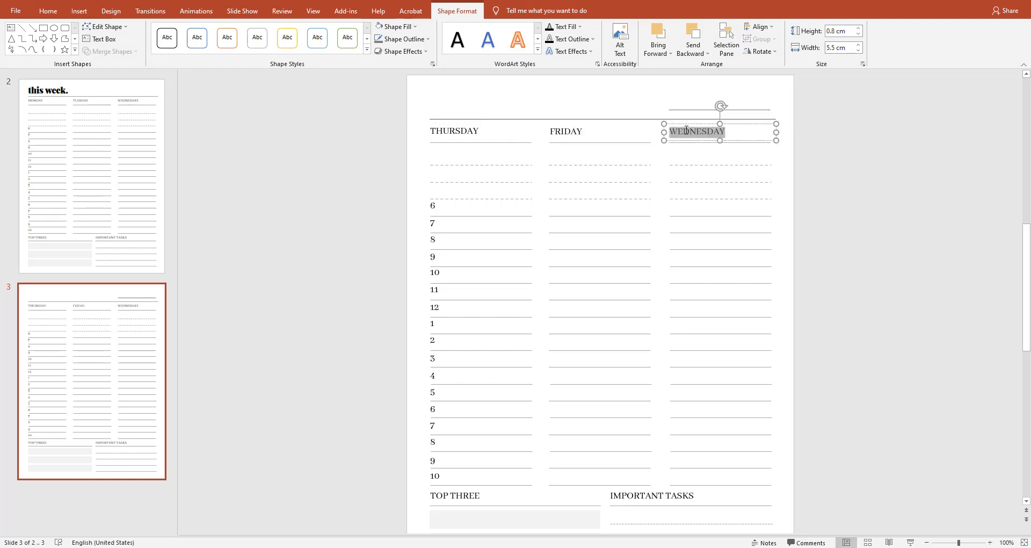
pyautogui.write('SATURDAY')
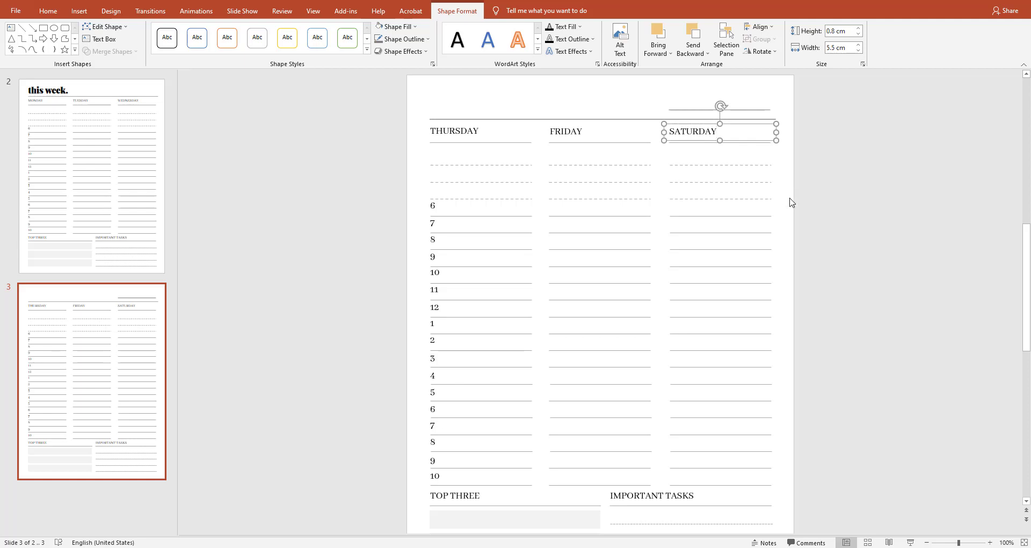
pyautogui.click(790, 202)
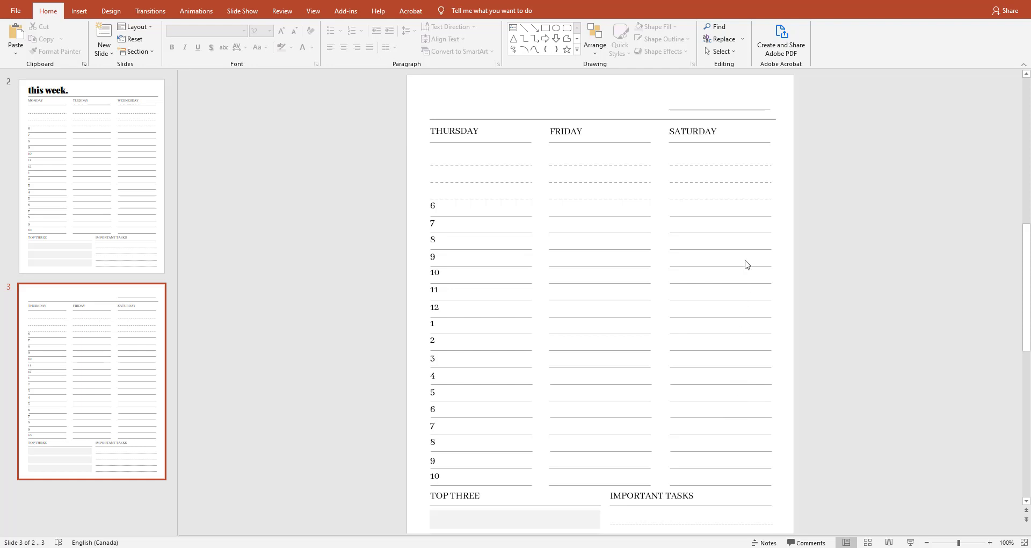
# Set the three dashed lines under SATURDAY to a 1 pt weight
pyautogui.click(720, 165)
pyautogui.keyDown('shift'); pyautogui.click(720, 182); pyautogui.keyUp('shift')
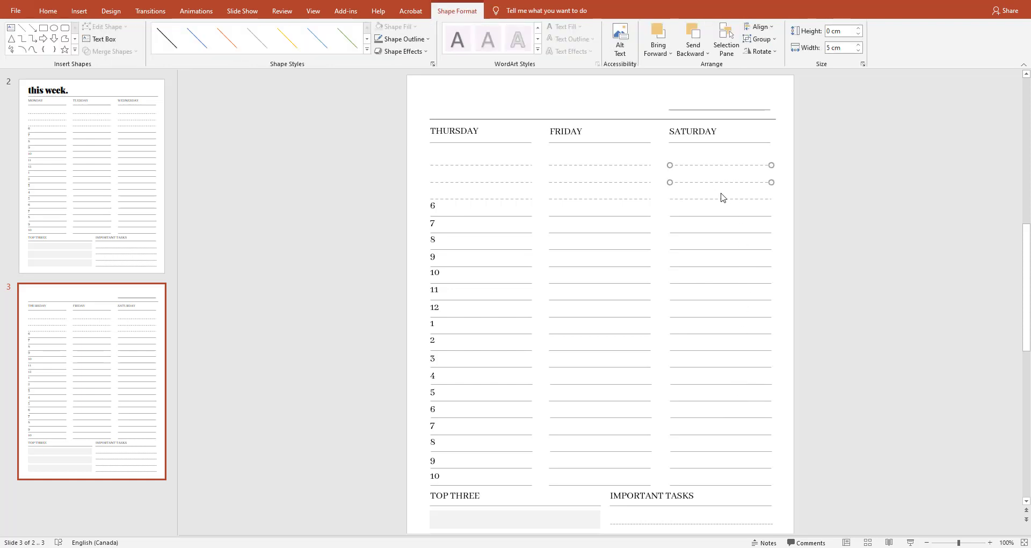
pyautogui.keyDown('shift'); pyautogui.click(720, 198); pyautogui.keyUp('shift')
pyautogui.click(410, 40)
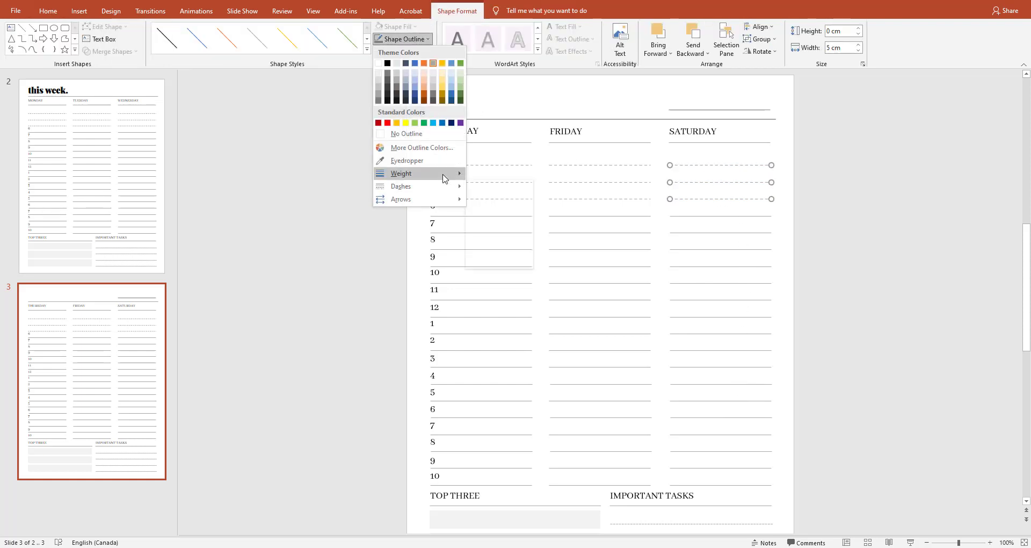
pyautogui.moveTo(456, 173)
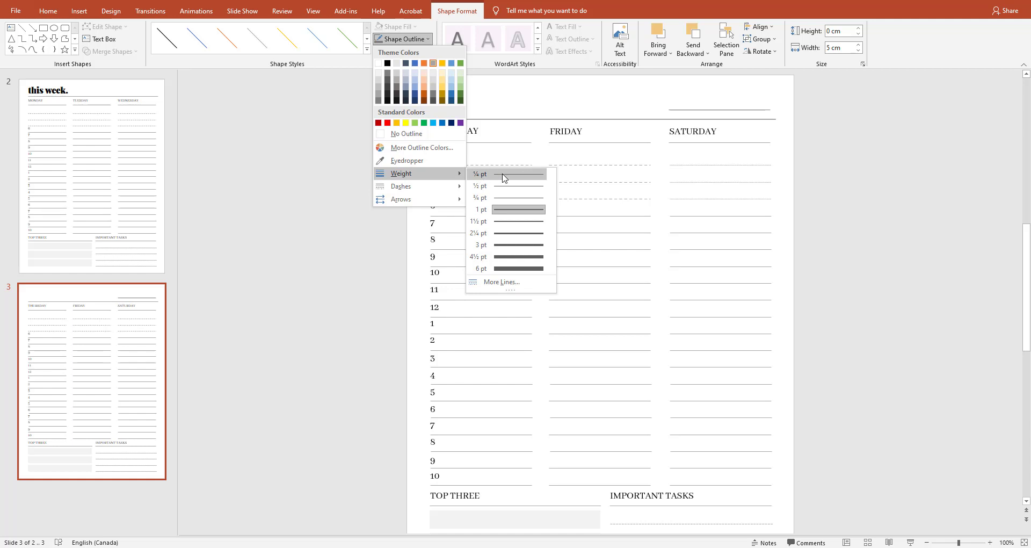
pyautogui.click(517, 209)
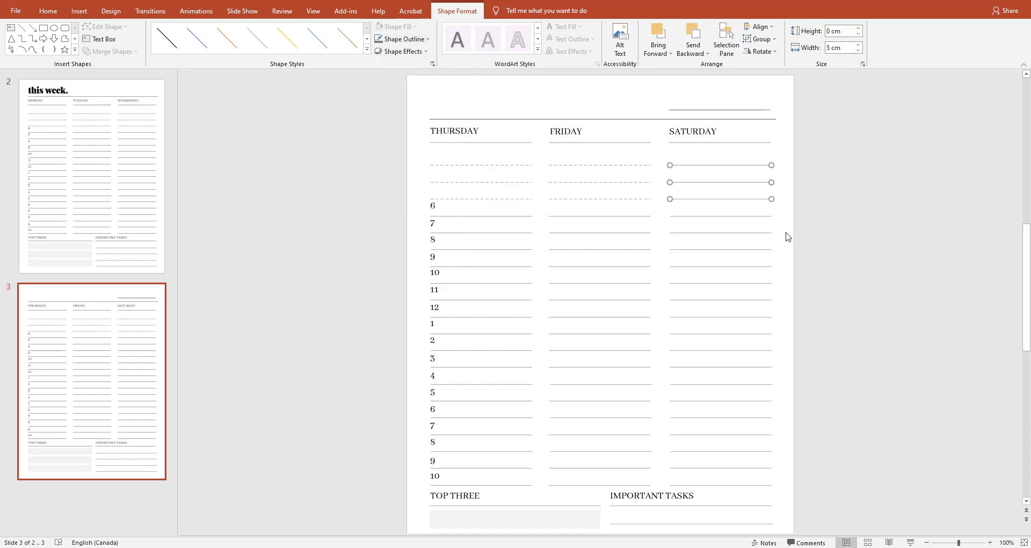
pyautogui.click(865, 236)
# Copy the SATURDAY heading down to the 2 row and retype it as SUNDAY
pyautogui.moveTo(712, 137); pyautogui.dragTo(716, 354)
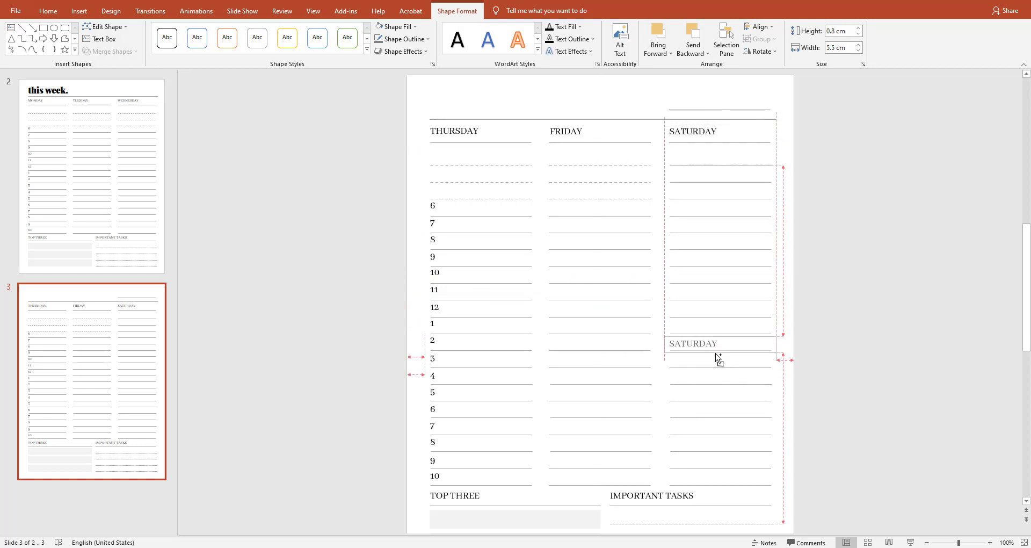
pyautogui.moveTo(717, 357); pyautogui.dragTo(719, 358)
pyautogui.doubleClick(710, 344)
pyautogui.write('SUNDAY')
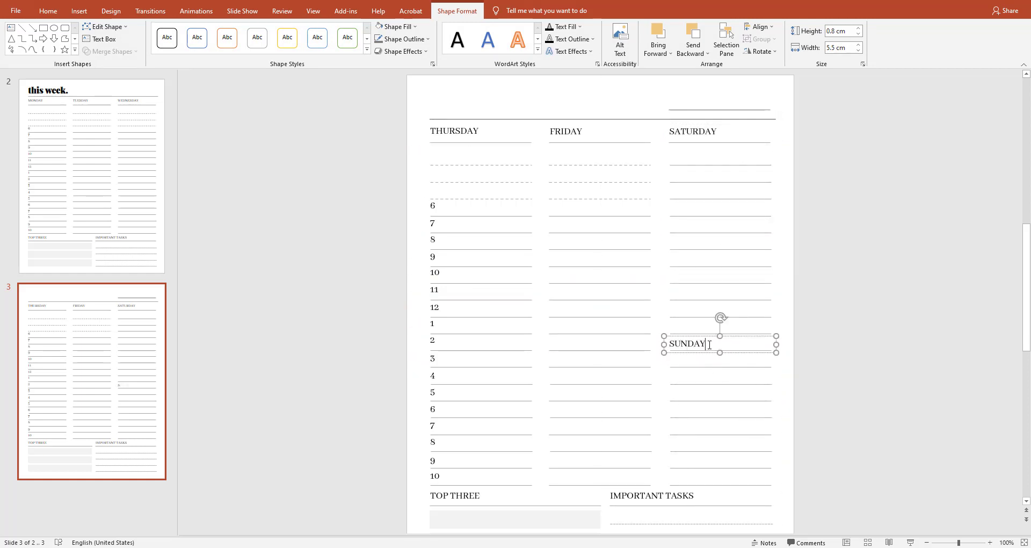
pyautogui.click(793, 356)
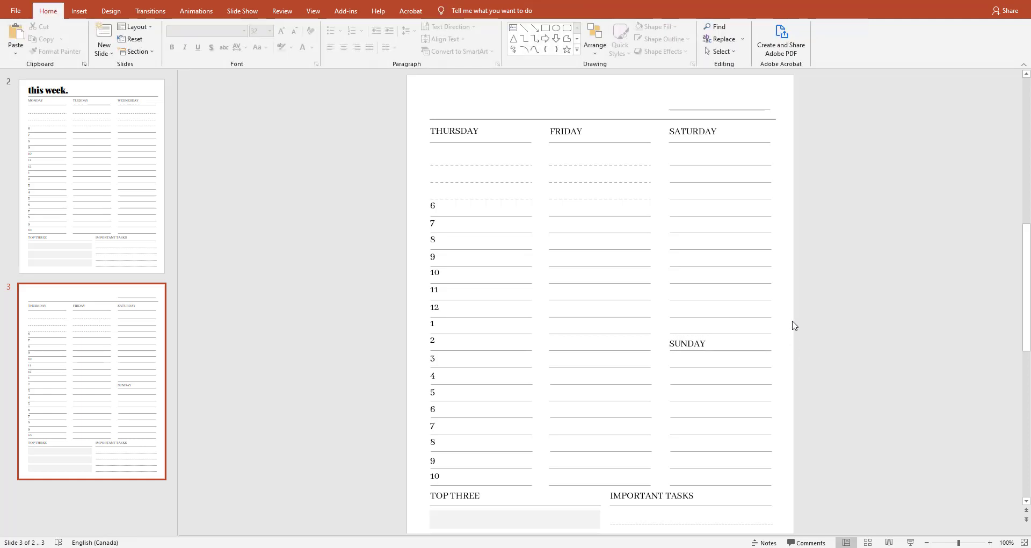
# Add a slash after THURSDAY, replacing a mistyped question mark
pyautogui.click(469, 131)
pyautogui.write(':')
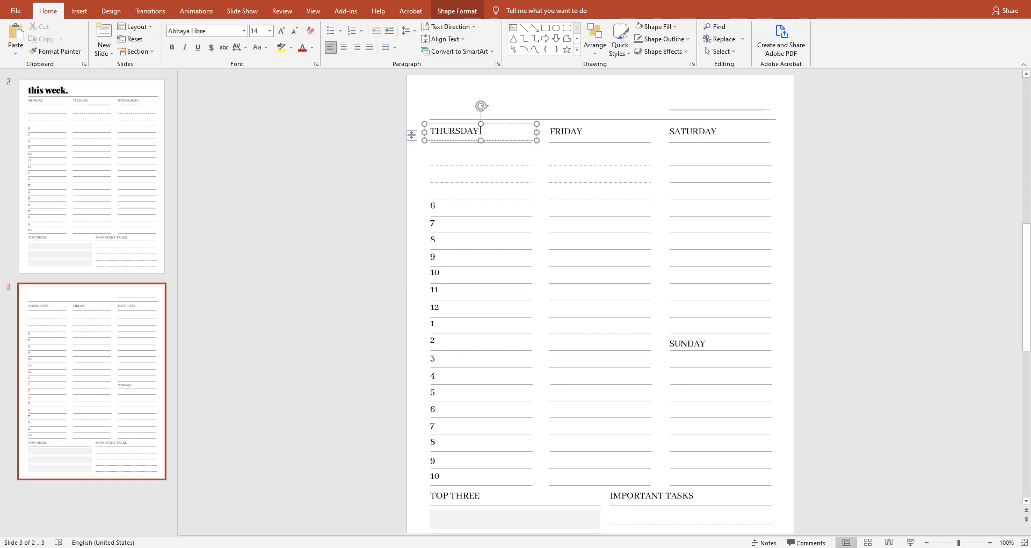
pyautogui.hotkey('alt', 'shift')
pyautogui.write('?')
pyautogui.press('BackSpace')
pyautogui.write('/')
pyautogui.click(584, 136)
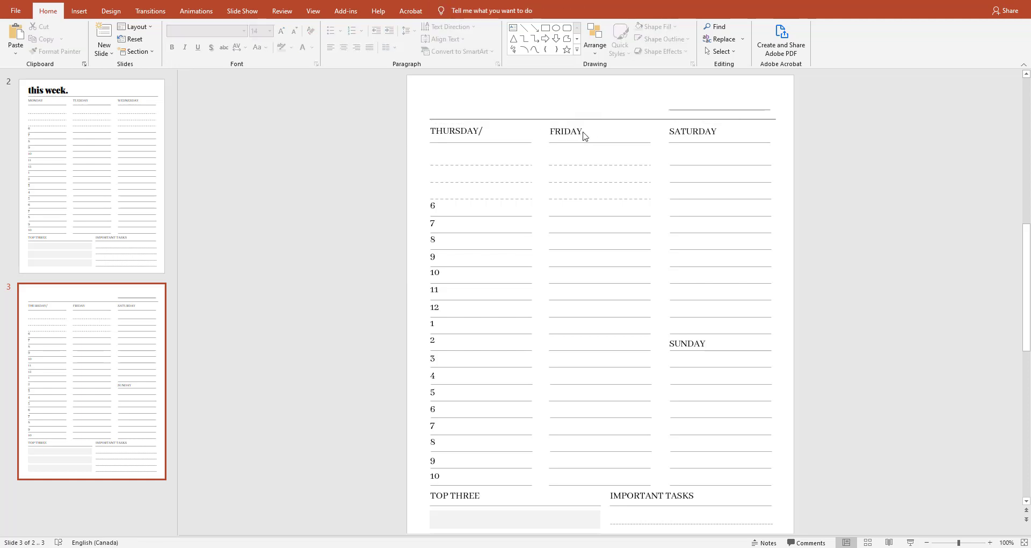
# Add slashes after the FRIDAY, SATURDAY and SUNDAY headings
pyautogui.click(583, 133)
pyautogui.write('/')
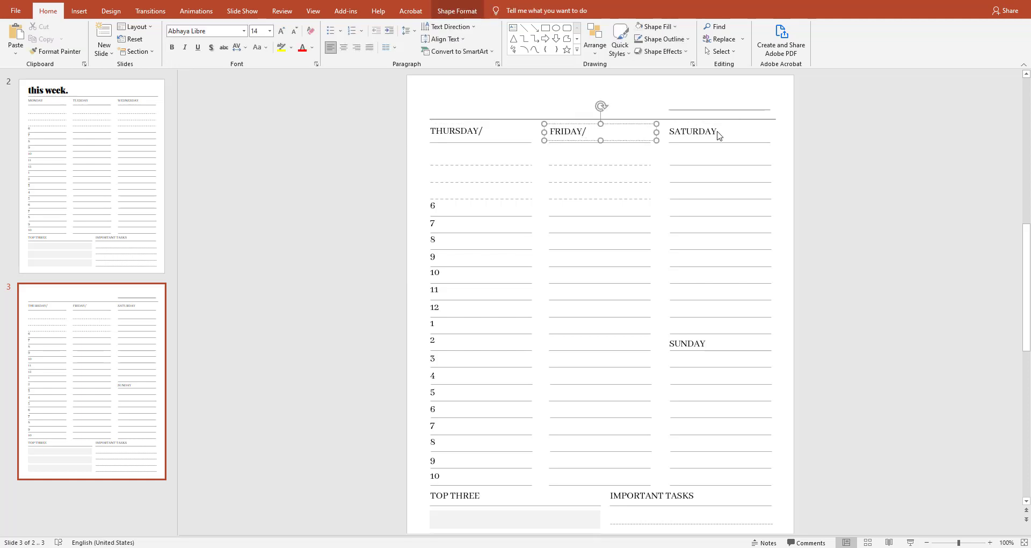
pyautogui.click(718, 134)
pyautogui.write('/')
pyautogui.click(705, 343)
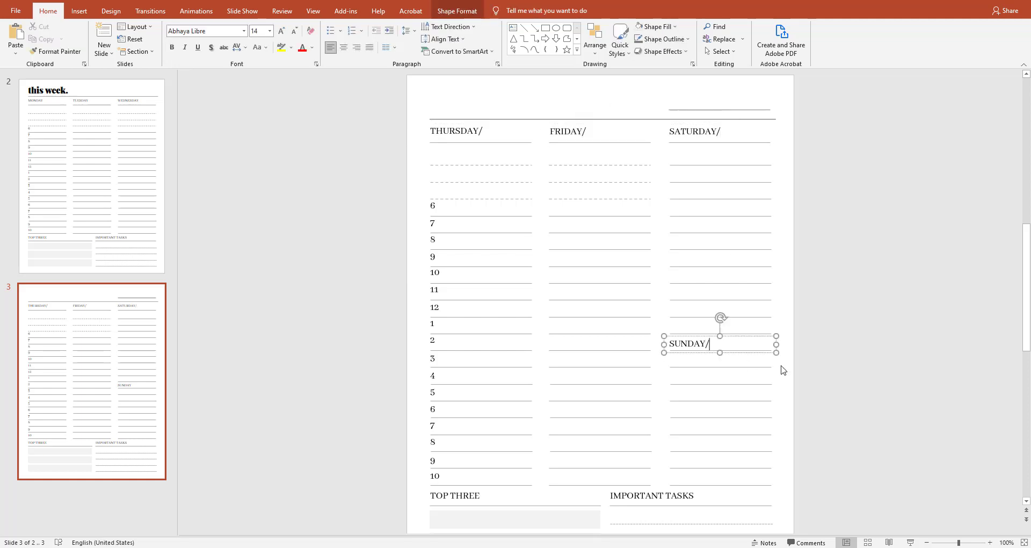
pyautogui.write('/')
pyautogui.click(780, 369)
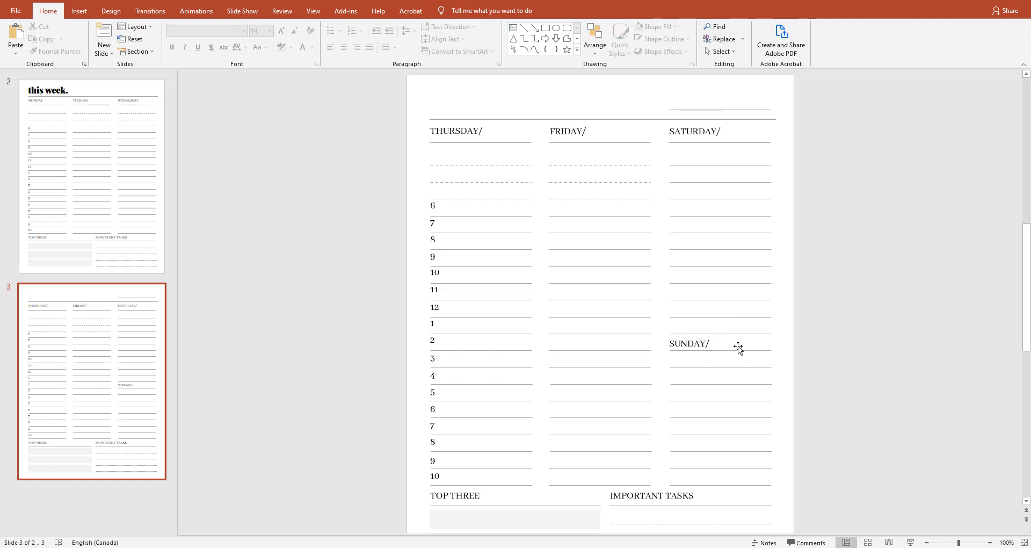
pyautogui.click(737, 349)
pyautogui.click(826, 246)
# Make the THURSDAY, FRIDAY and SATURDAY underlines 1½ pt thick
pyautogui.click(740, 143)
pyautogui.keyDown('shift'); pyautogui.click(636, 143); pyautogui.keyUp('shift')
pyautogui.keyDown('shift'); pyautogui.click(528, 142); pyautogui.keyUp('shift')
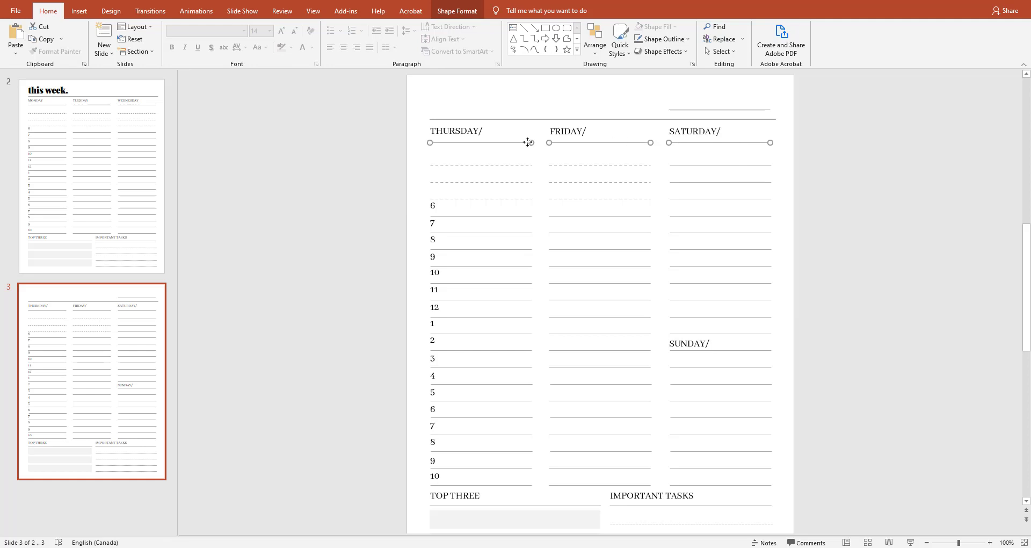
pyautogui.click(457, 10)
pyautogui.click(402, 39)
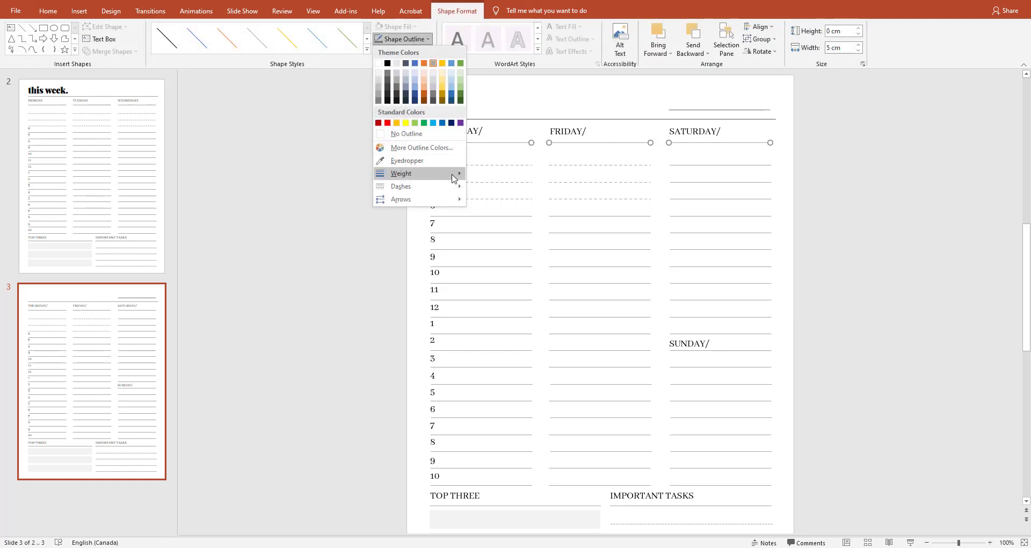
pyautogui.moveTo(408, 173)
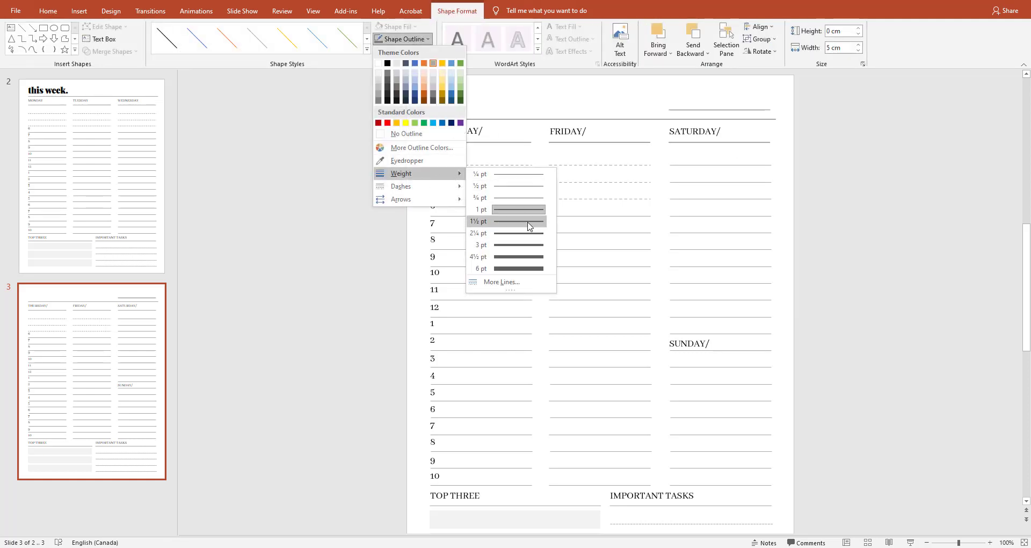
pyautogui.click(530, 224)
# Make the underline beneath SUNDAY/ 1½ pt thick as well
pyautogui.click(804, 366)
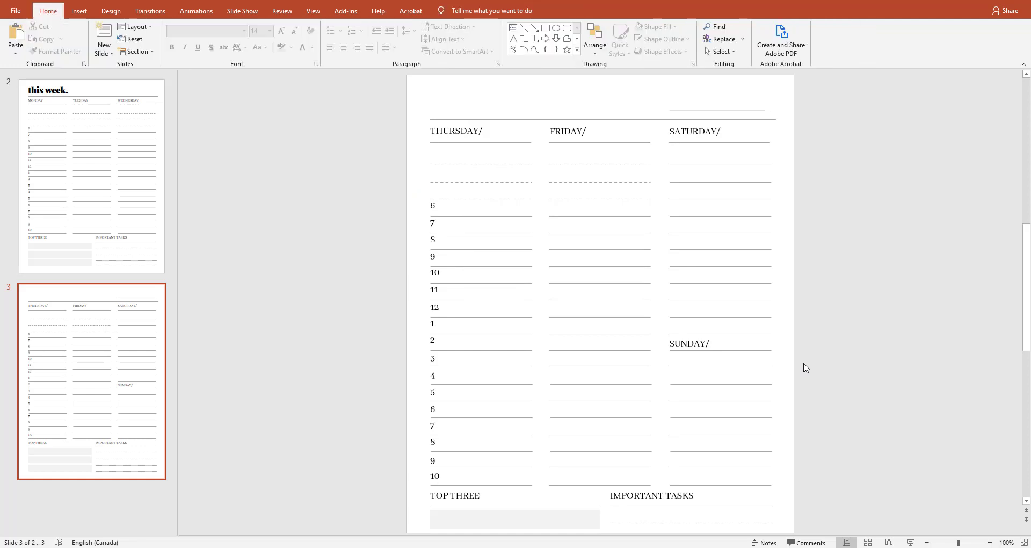
pyautogui.click(769, 352)
pyautogui.rightClick(770, 352)
pyautogui.press('Escape')
pyautogui.click(765, 352)
pyautogui.click(428, 39)
pyautogui.moveTo(454, 173)
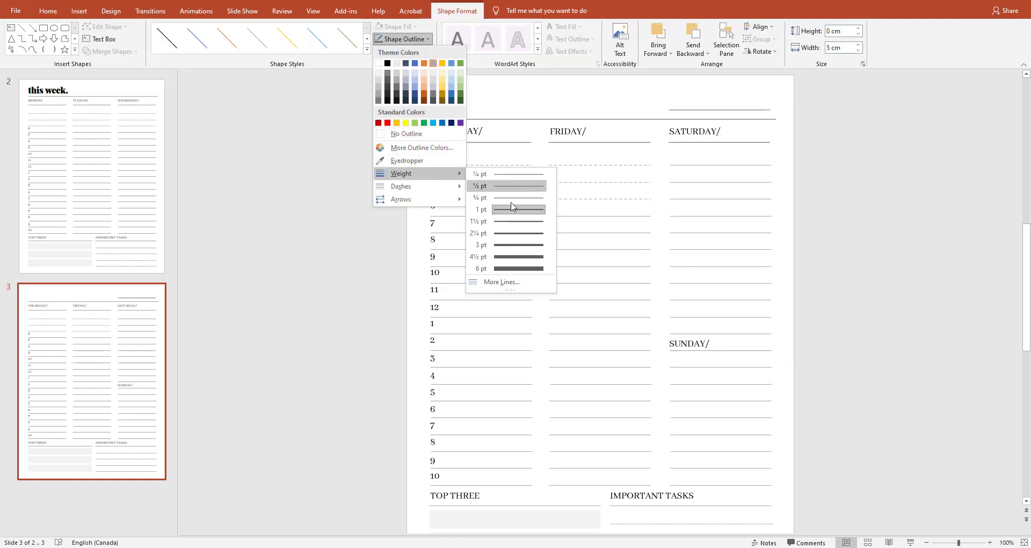
pyautogui.click(516, 224)
pyautogui.click(872, 295)
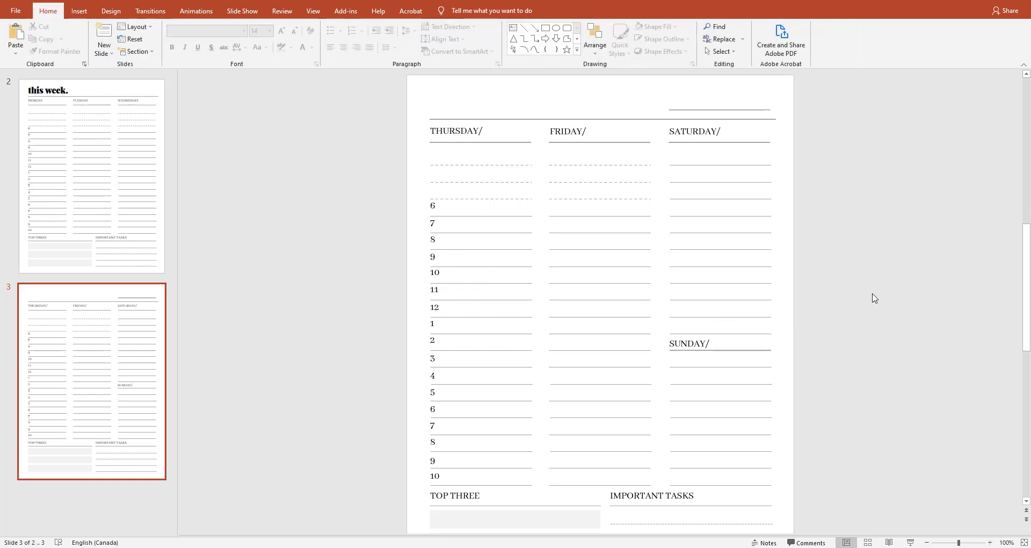
# Retype the footer headings TOP THREE and IMPORTANT TASKS as TO DO and NOTES
pyautogui.tripleClick(463, 495)
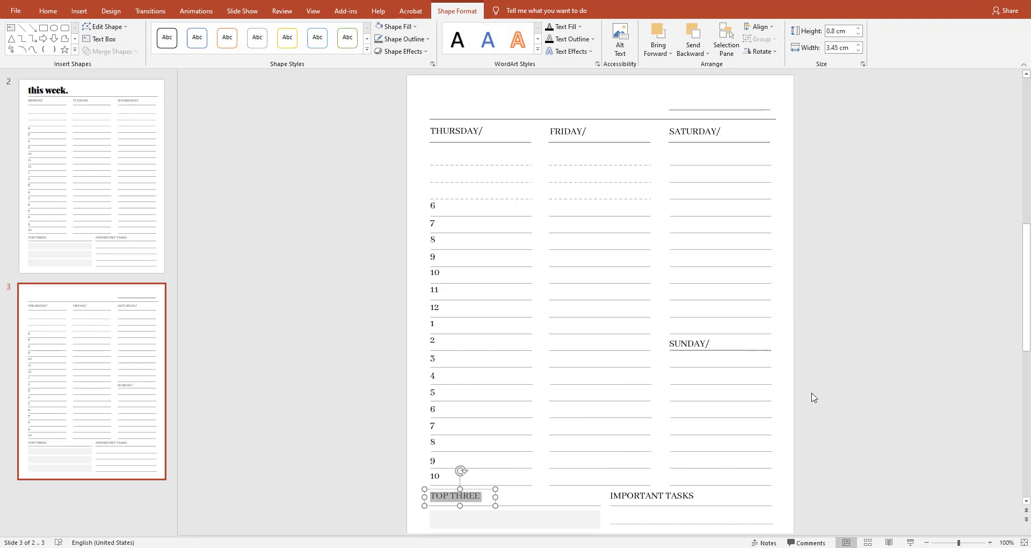
pyautogui.write('ToO DO')
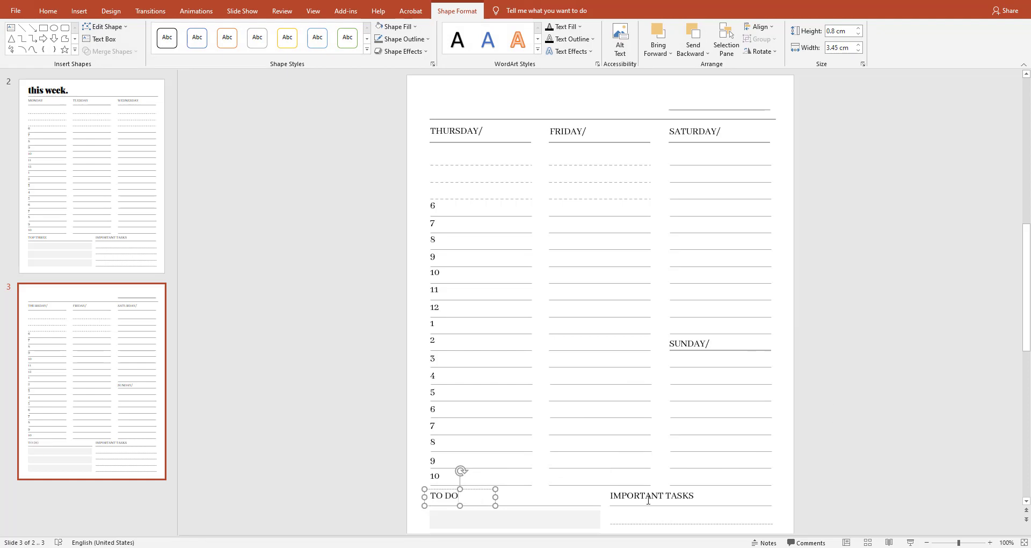
pyautogui.tripleClick(648, 500)
pyautogui.write('N')
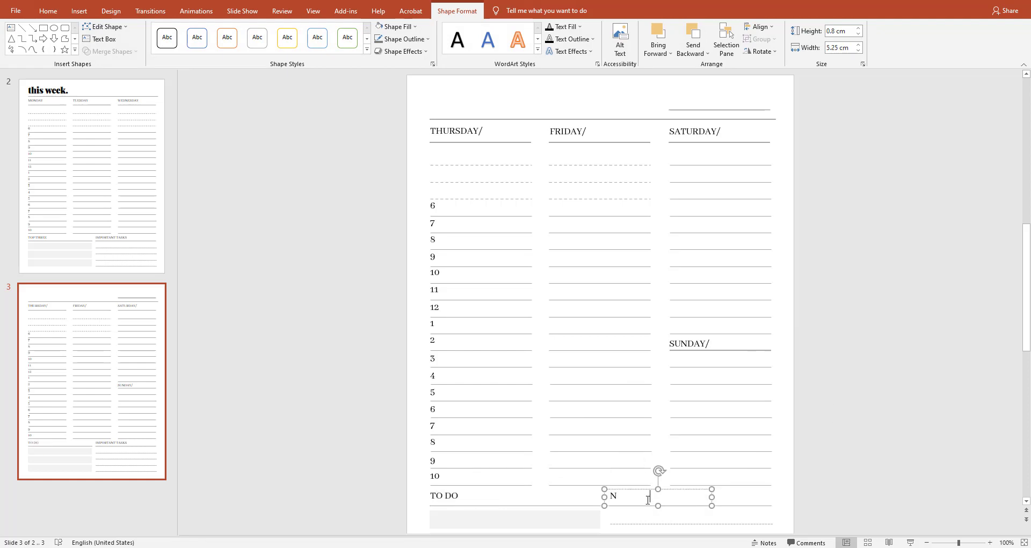
pyautogui.write('OTE')
pyautogui.click(862, 517)
# Delete the dashed lines and heading underline in the NOTES section
pyautogui.scroll(-2, 781, 421)
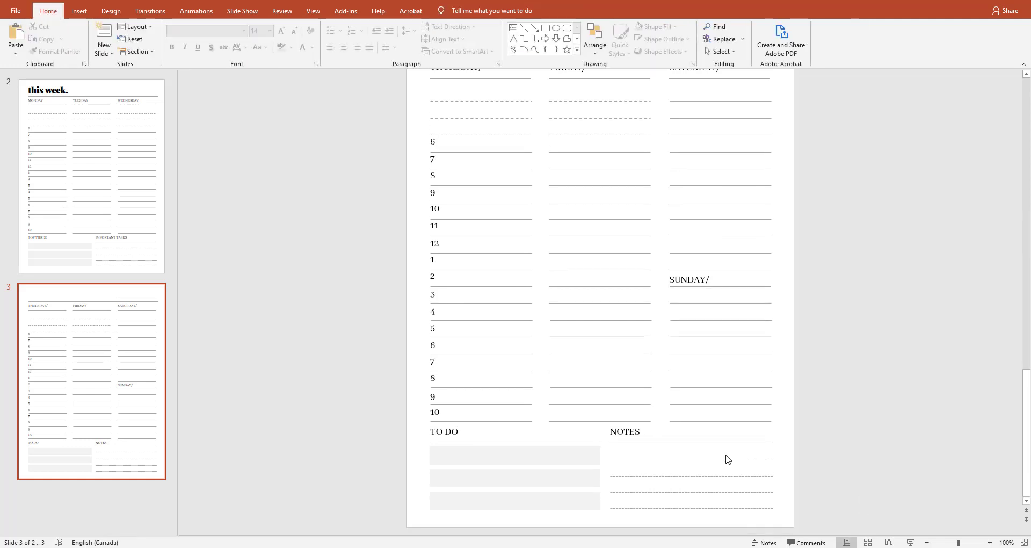
pyautogui.click(678, 461)
pyautogui.keyDown('shift'); pyautogui.click(679, 476); pyautogui.keyUp('shift')
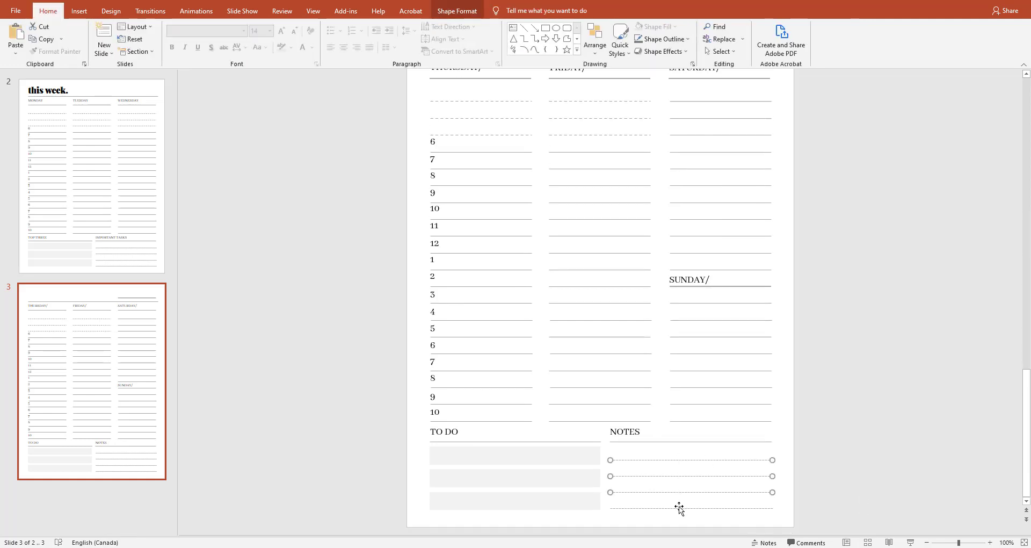
pyautogui.keyDown('shift'); pyautogui.click(680, 507); pyautogui.keyUp('shift')
pyautogui.press('Delete')
pyautogui.click(690, 441)
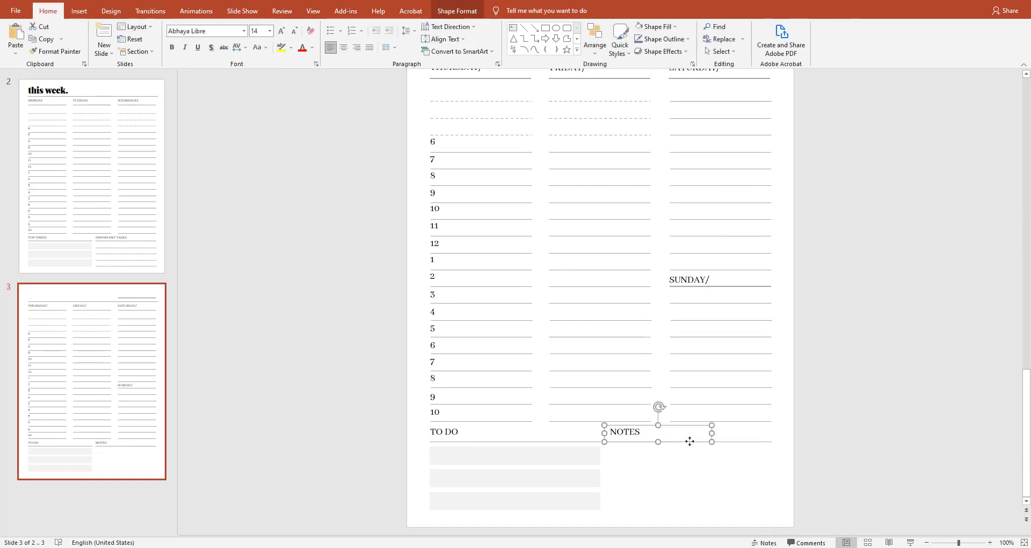
pyautogui.click(725, 442)
pyautogui.press('Delete')
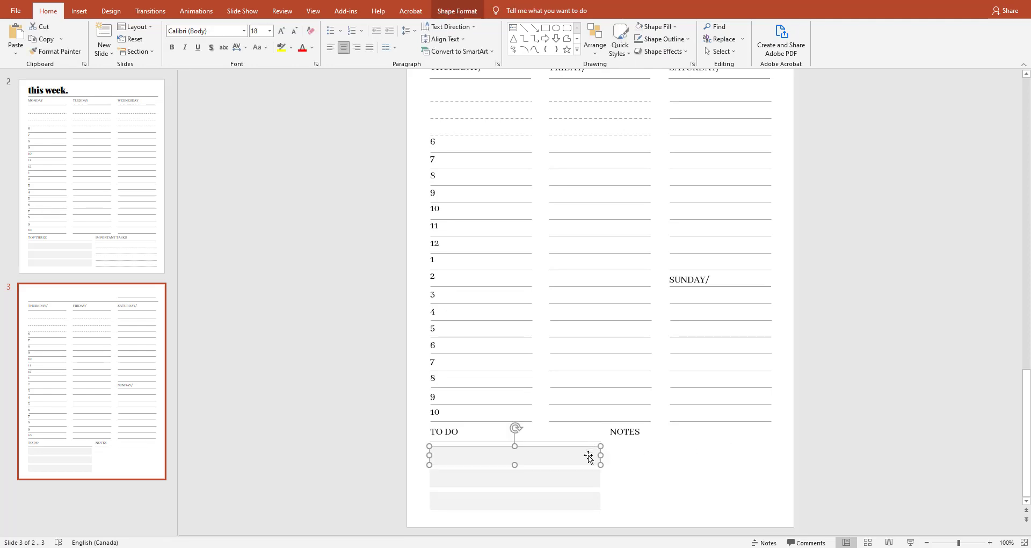
# Copy a grey bar into the NOTES area and stretch it into one tall box
pyautogui.moveTo(593, 452); pyautogui.dragTo(763, 473)
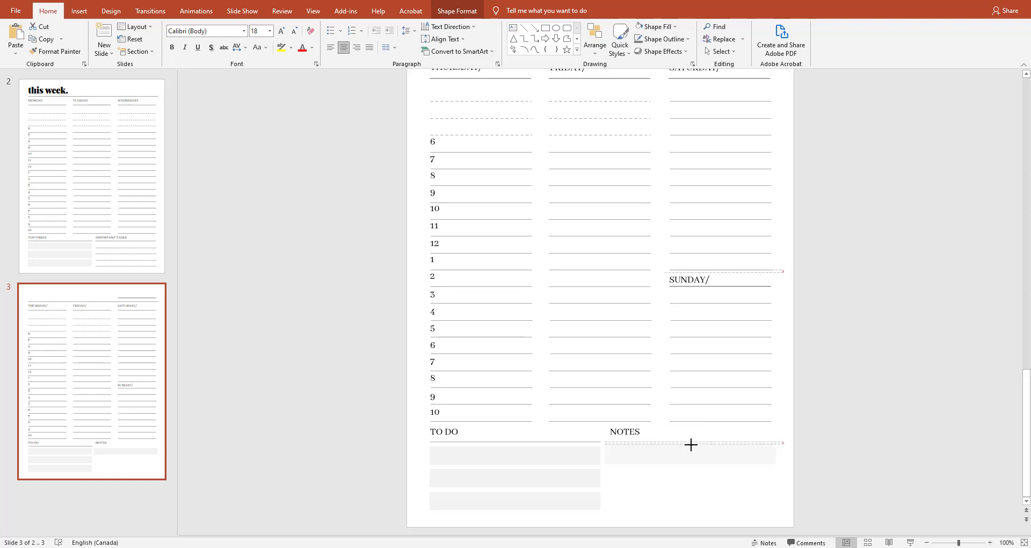
pyautogui.moveTo(691, 465); pyautogui.dragTo(691, 511)
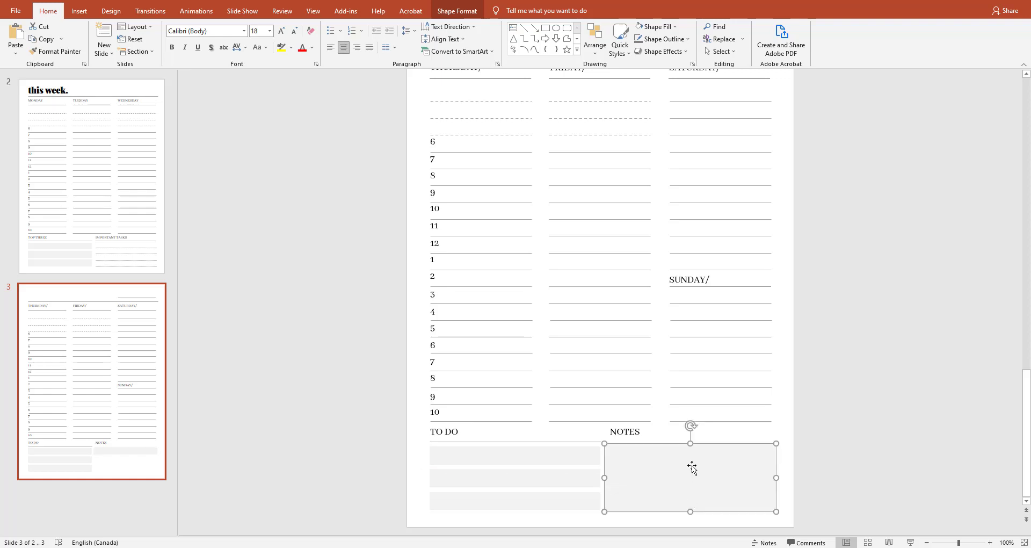
pyautogui.press('Escape')
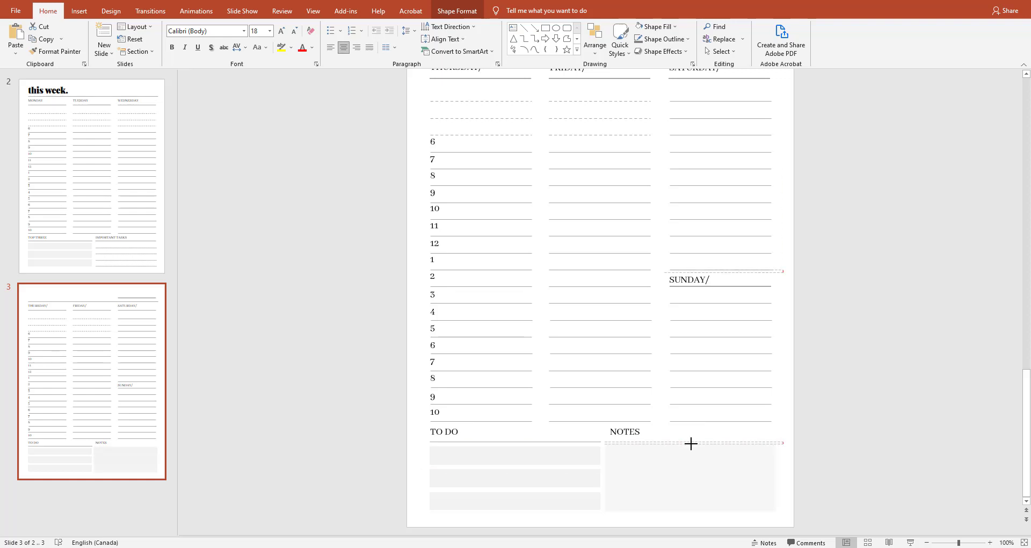
pyautogui.moveTo(691, 444); pyautogui.dragTo(691, 441)
pyautogui.click(806, 461)
# Delete the three grey bars under TO DO
pyautogui.click(495, 457)
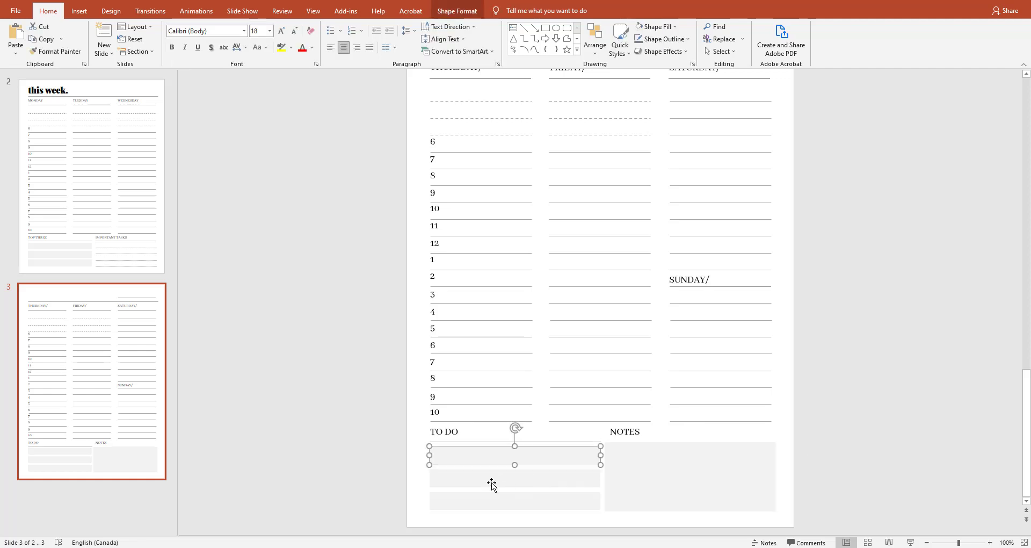
pyautogui.keyDown('shift'); pyautogui.click(492, 483); pyautogui.keyUp('shift')
pyautogui.keyDown('shift'); pyautogui.click(491, 502); pyautogui.keyUp('shift')
pyautogui.press('Delete')
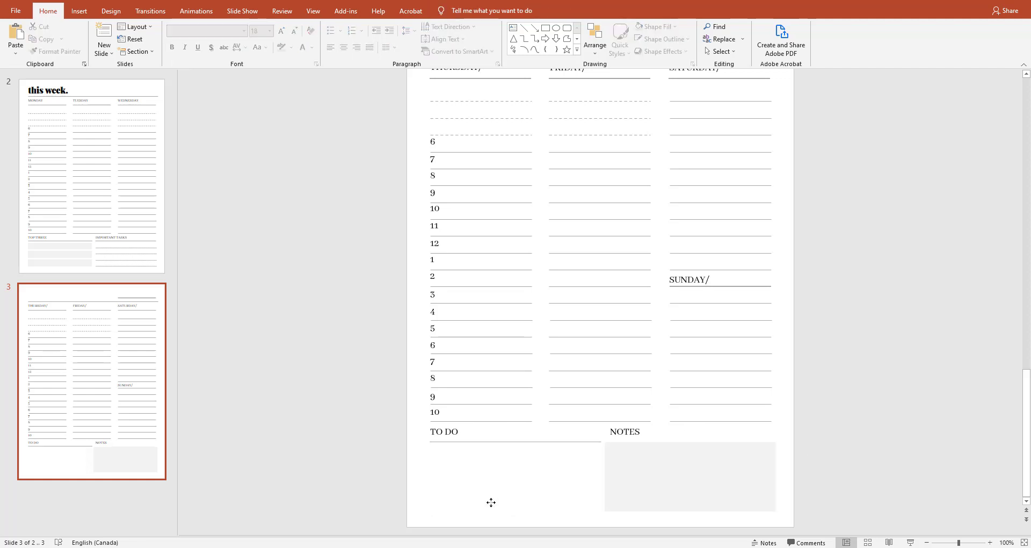
# Bring the dashed writing lines from the Mon–Wed page and place them under TO DO
pyautogui.click(127, 246)
pyautogui.moveTo(607, 450)
pyautogui.mouseDown()
pyautogui.moveTo(718, 519)
pyautogui.moveTo(781, 525)
pyautogui.mouseUp()
pyautogui.click(154, 401)
pyautogui.hotkey('ctrl', 'v')
pyautogui.moveTo(636, 479); pyautogui.dragTo(453, 479)
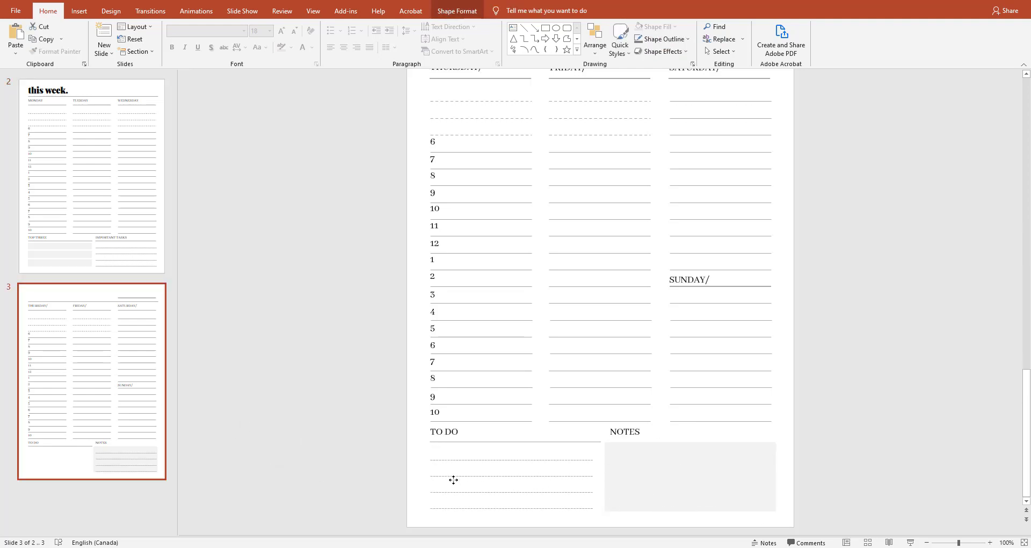
pyautogui.click(794, 495)
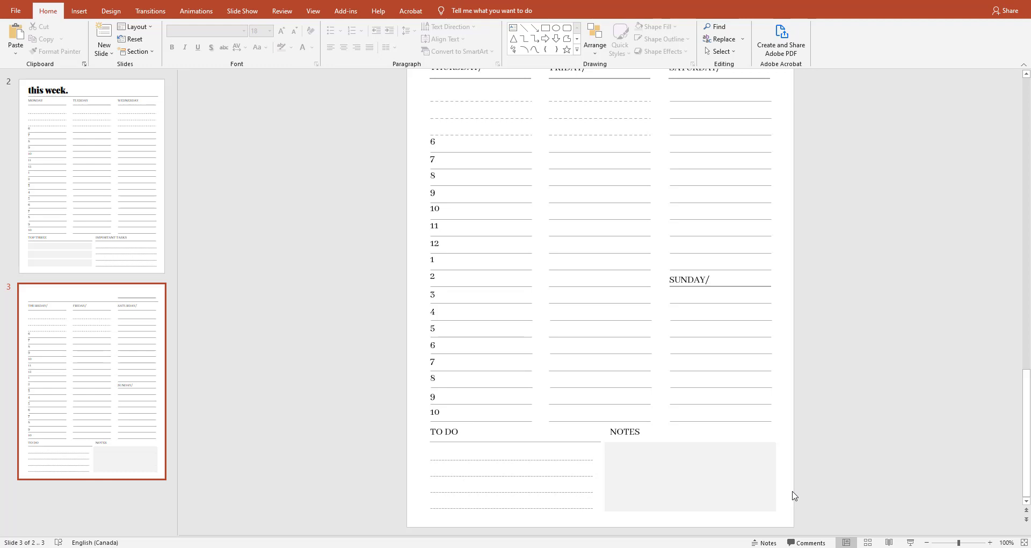
pyautogui.click(598, 441)
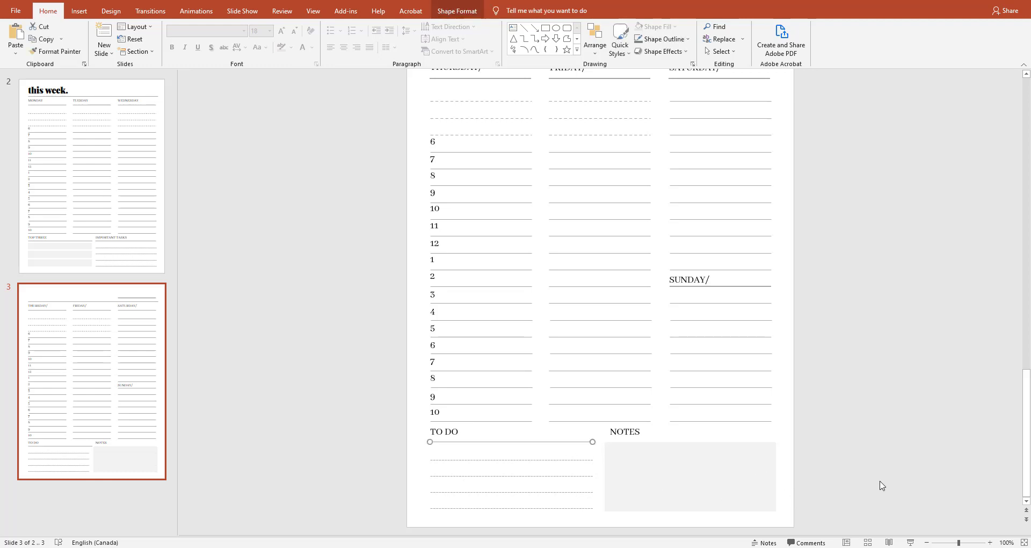
# Append '/' to the MONDAY, TUESDAY and WEDNESDAY headings on slide 2
pyautogui.scroll(5, 842, 393)
pyautogui.scroll(5, 842, 393)
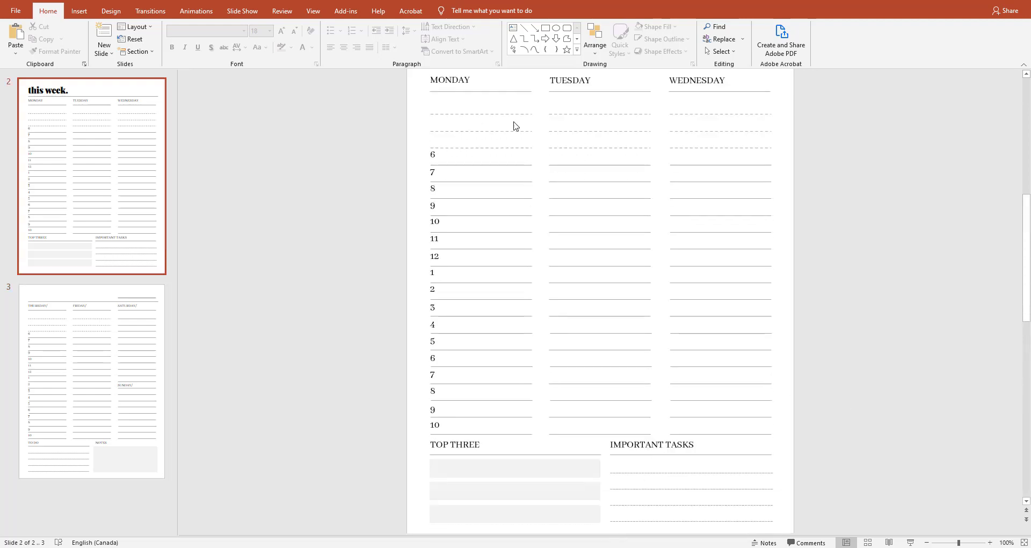
pyautogui.scroll(1, 479, 98)
pyautogui.click(471, 103)
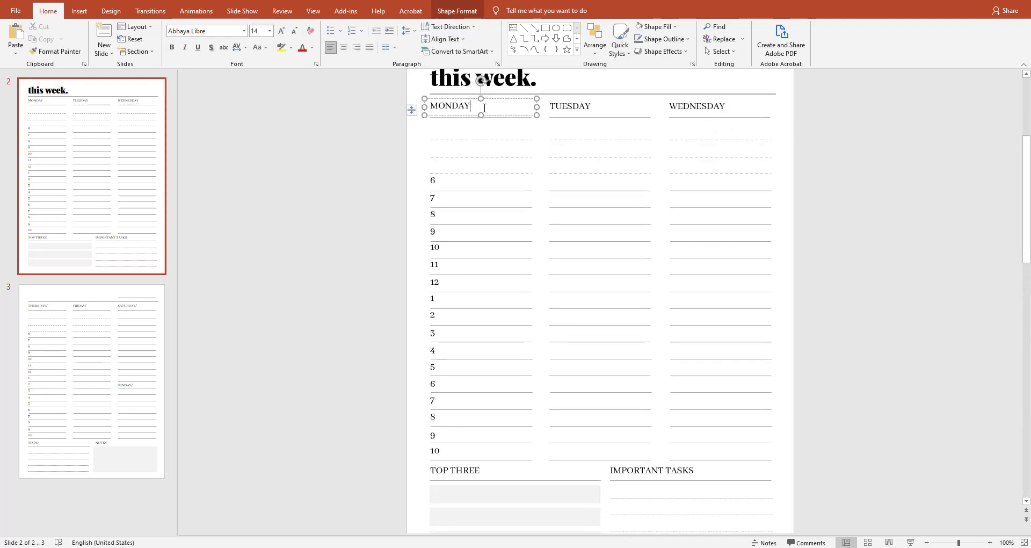
pyautogui.write('/')
pyautogui.click(593, 106)
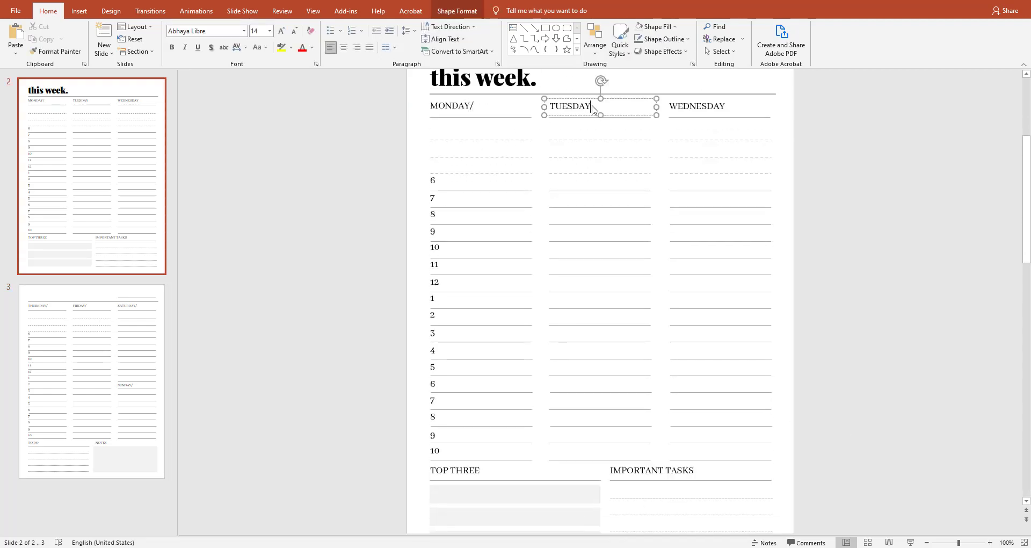
pyautogui.click(725, 108)
pyautogui.write('/')
pyautogui.click(884, 219)
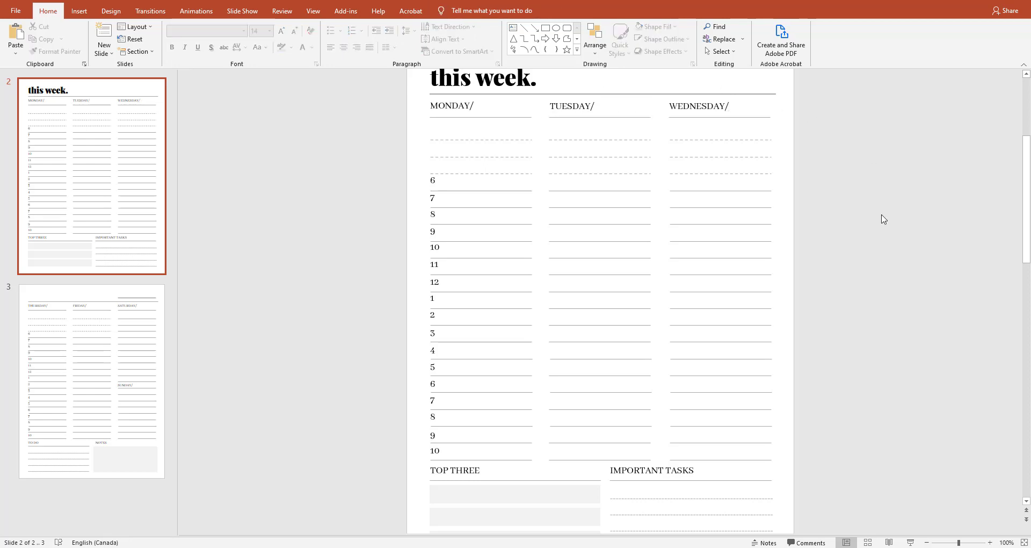
pyautogui.scroll(-1, 855, 278)
pyautogui.scroll(-1, 855, 278)
pyautogui.scroll(2, 855, 278)
pyautogui.scroll(1, 855, 279)
pyautogui.scroll(-2, 855, 278)
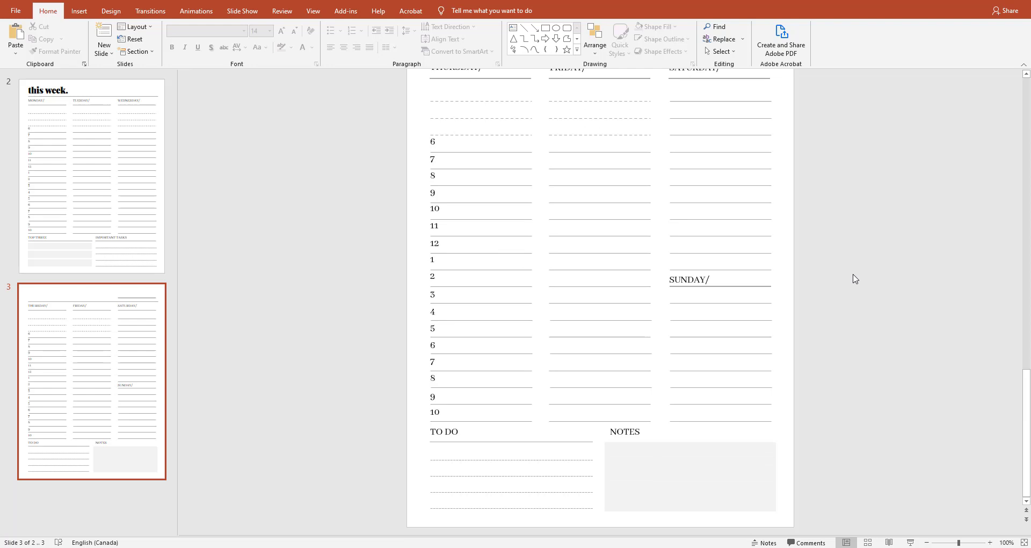
pyautogui.scroll(2, 855, 278)
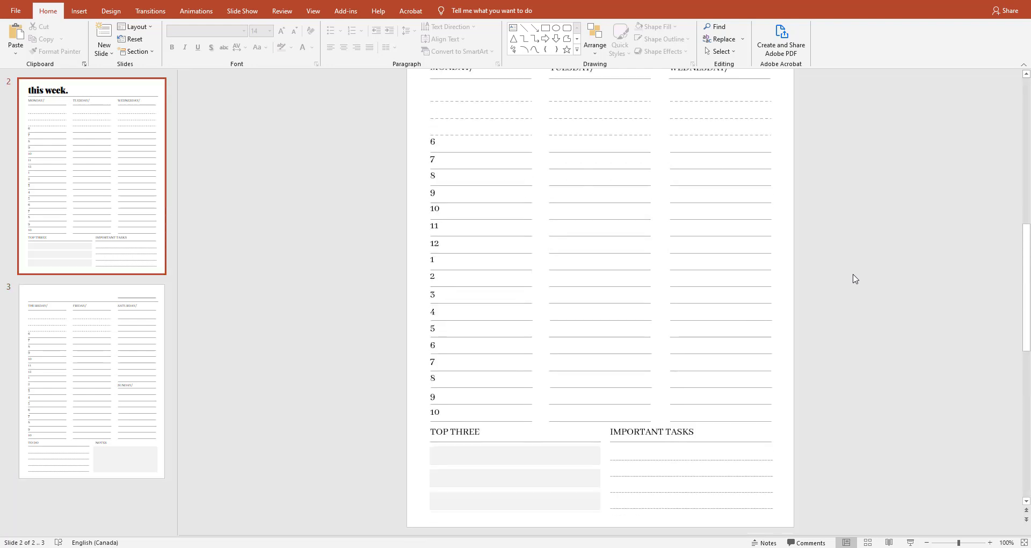
pyautogui.scroll(1, 855, 278)
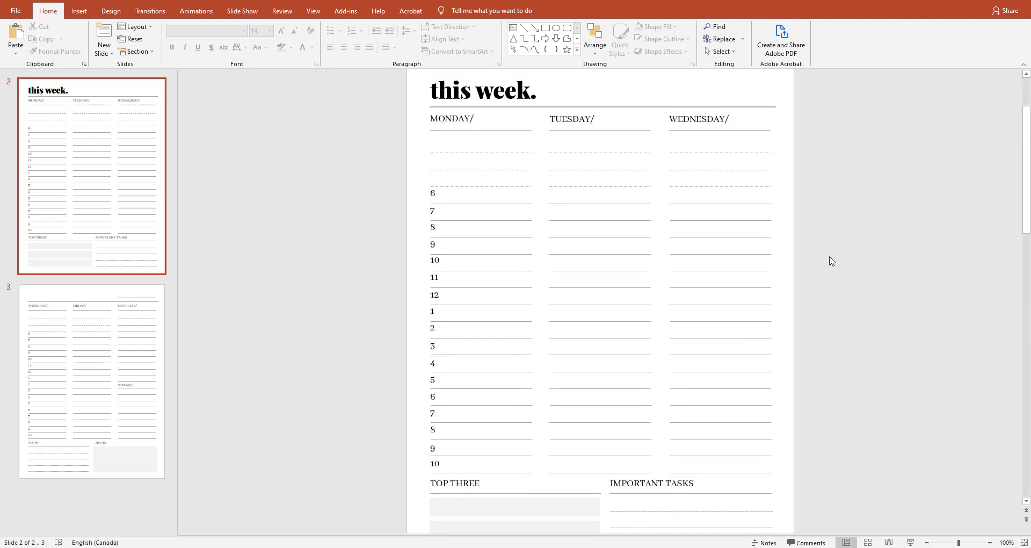